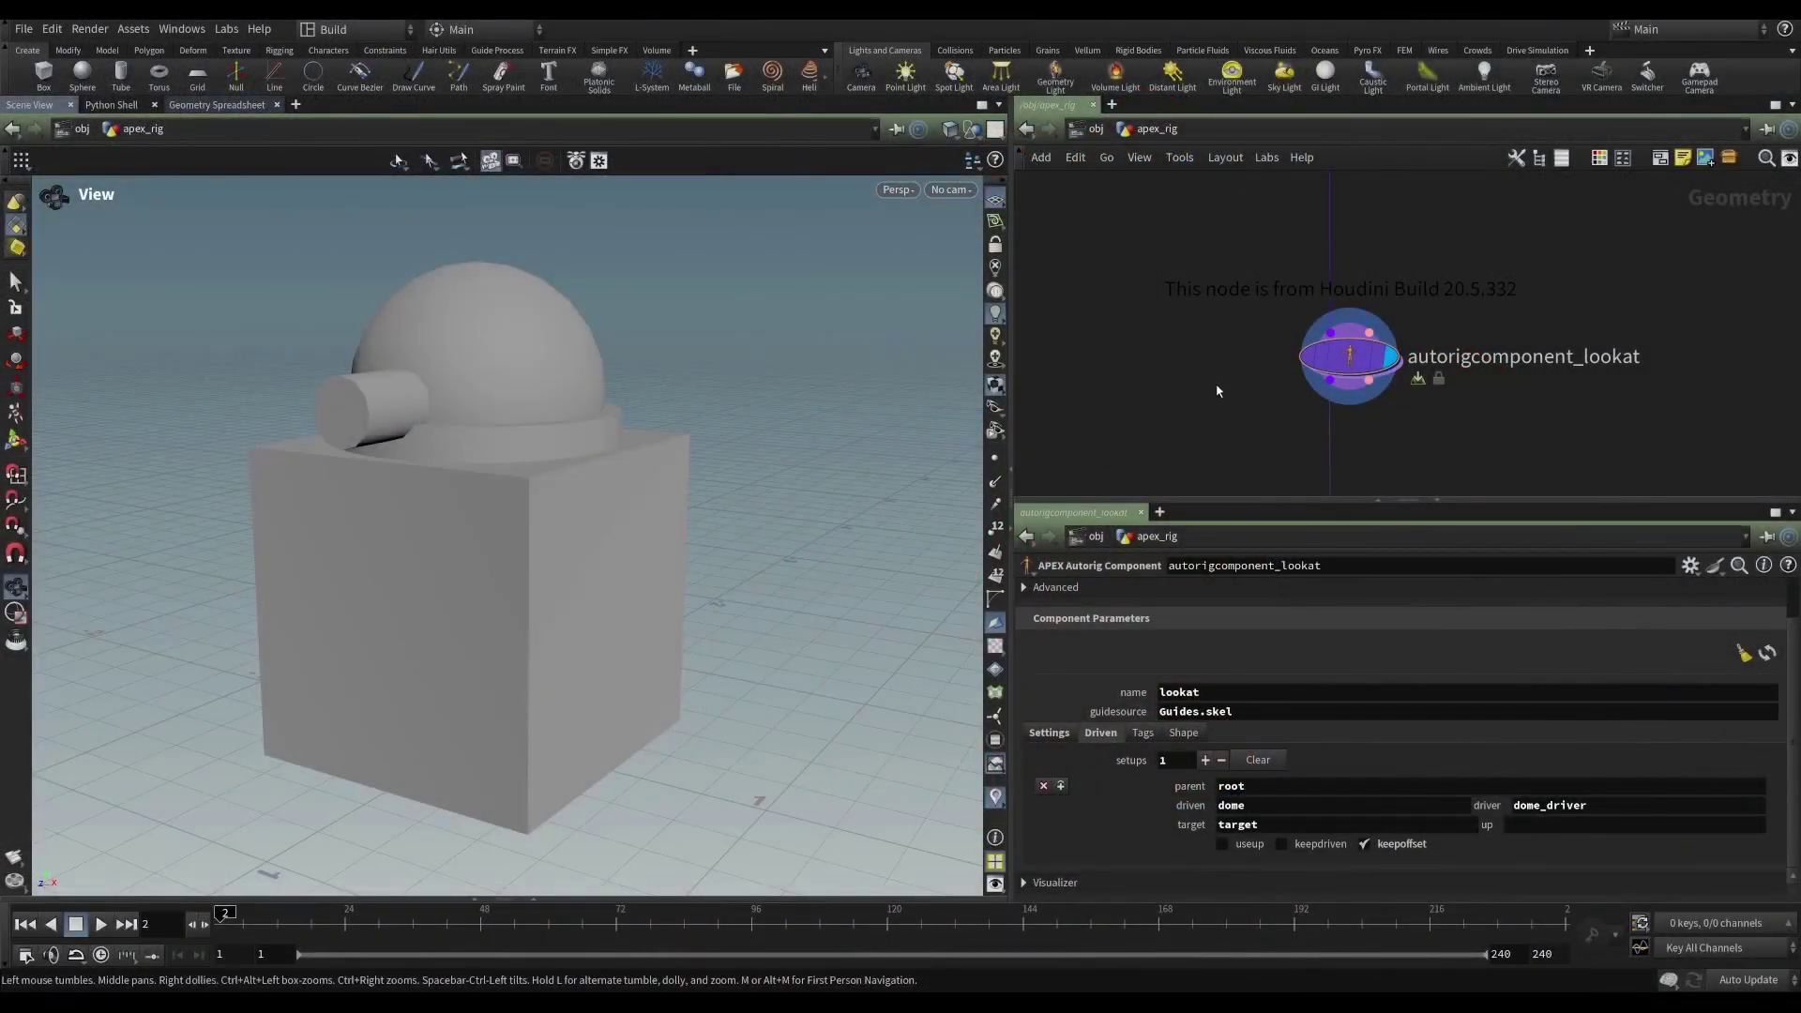
Step: Examine the Component, Rig and Advanced settings of the autorigcomponent_lookat node, including the available component sources
left_click(1351, 363)
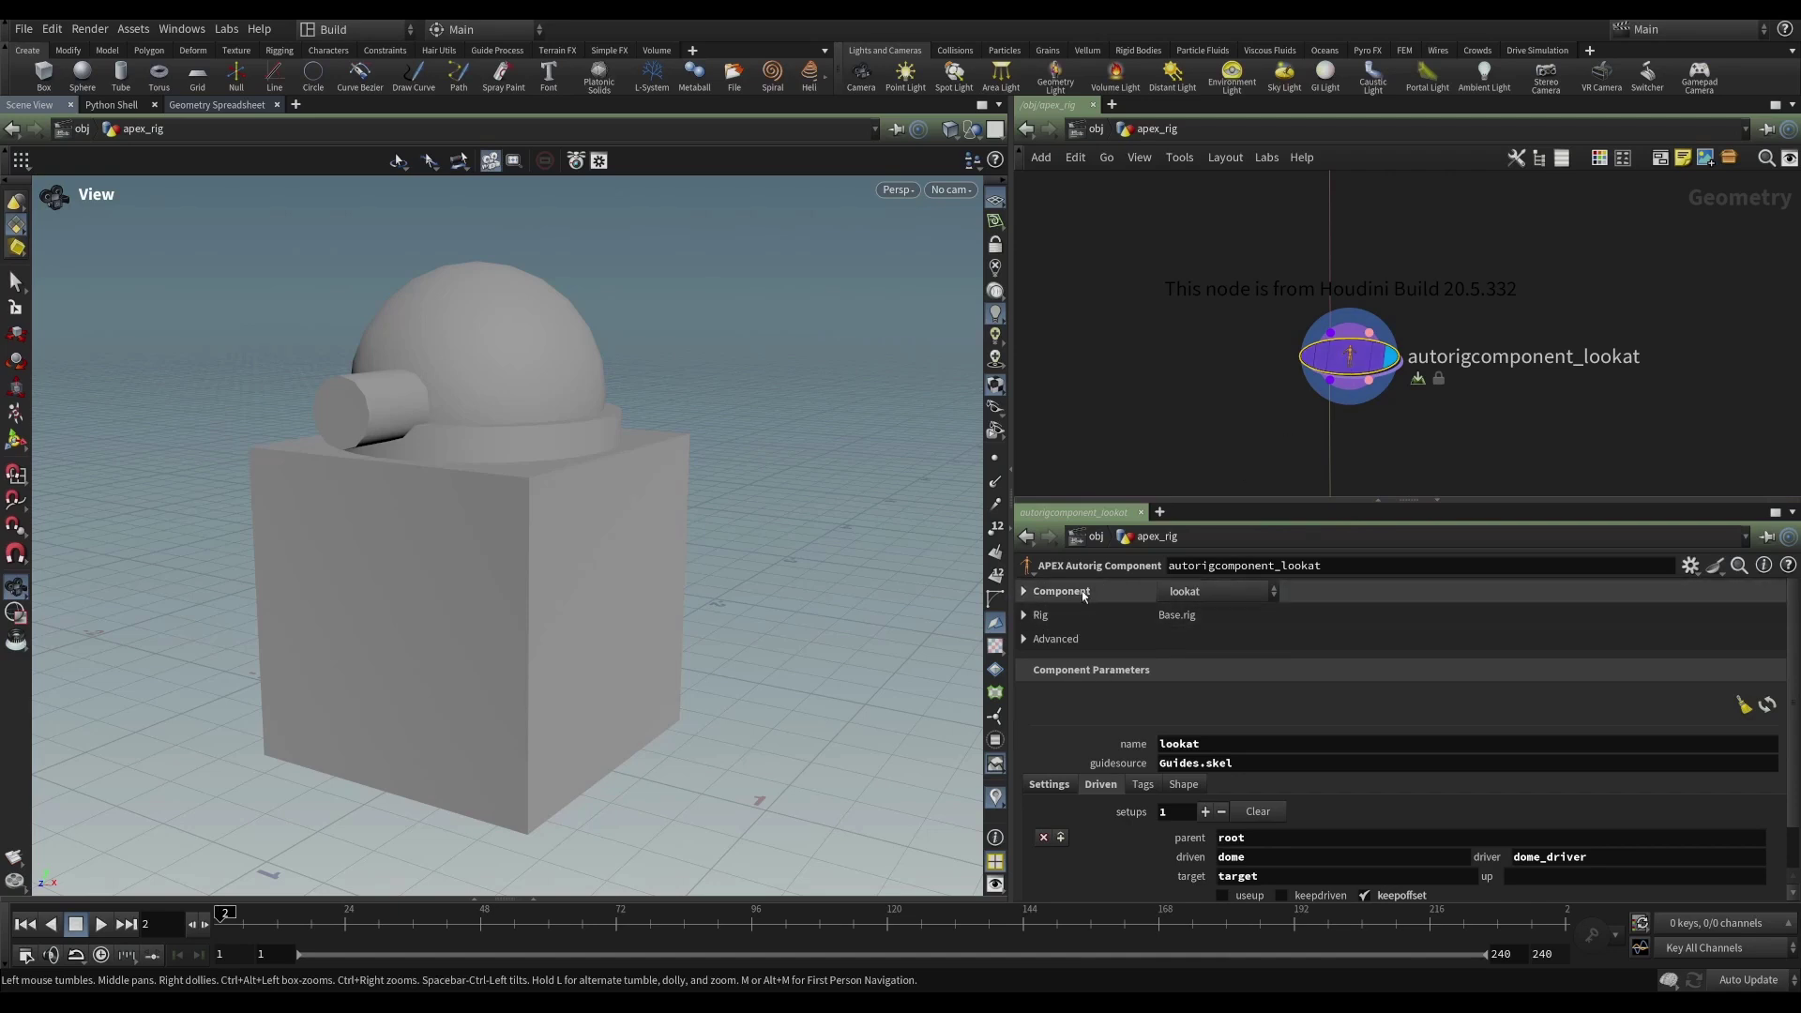
left_click(1025, 593)
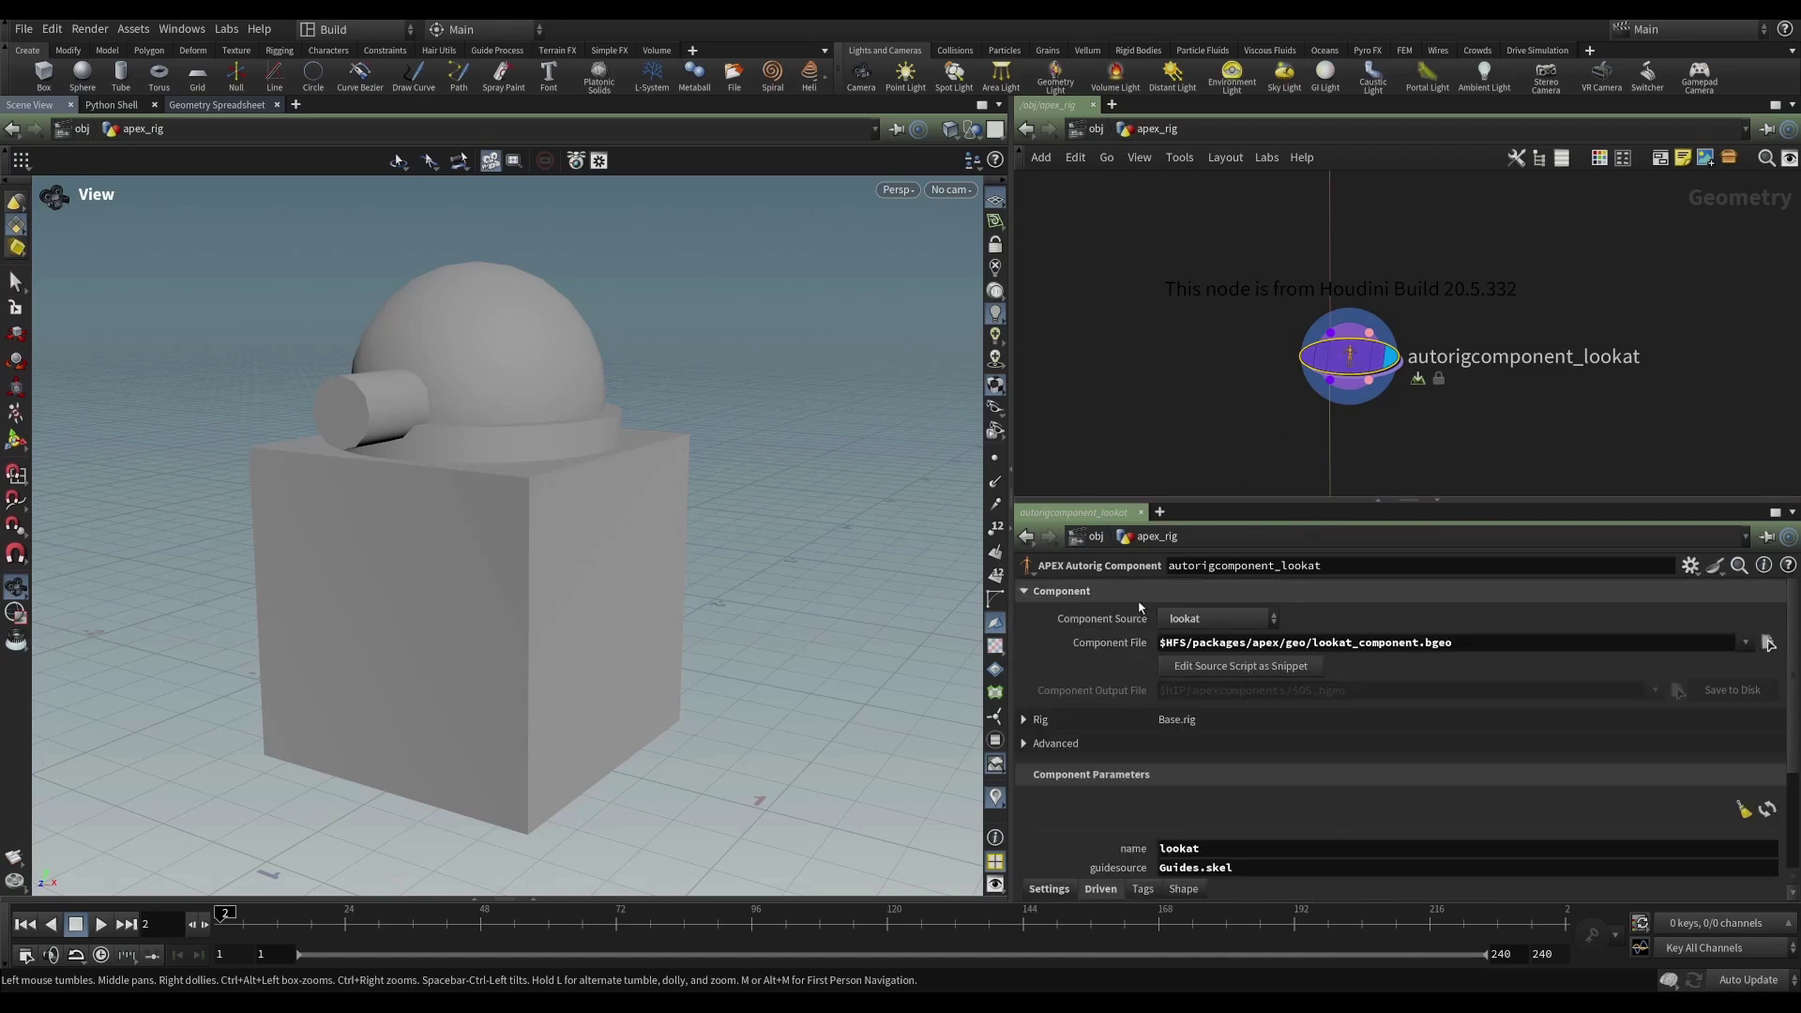
left_click(1197, 621)
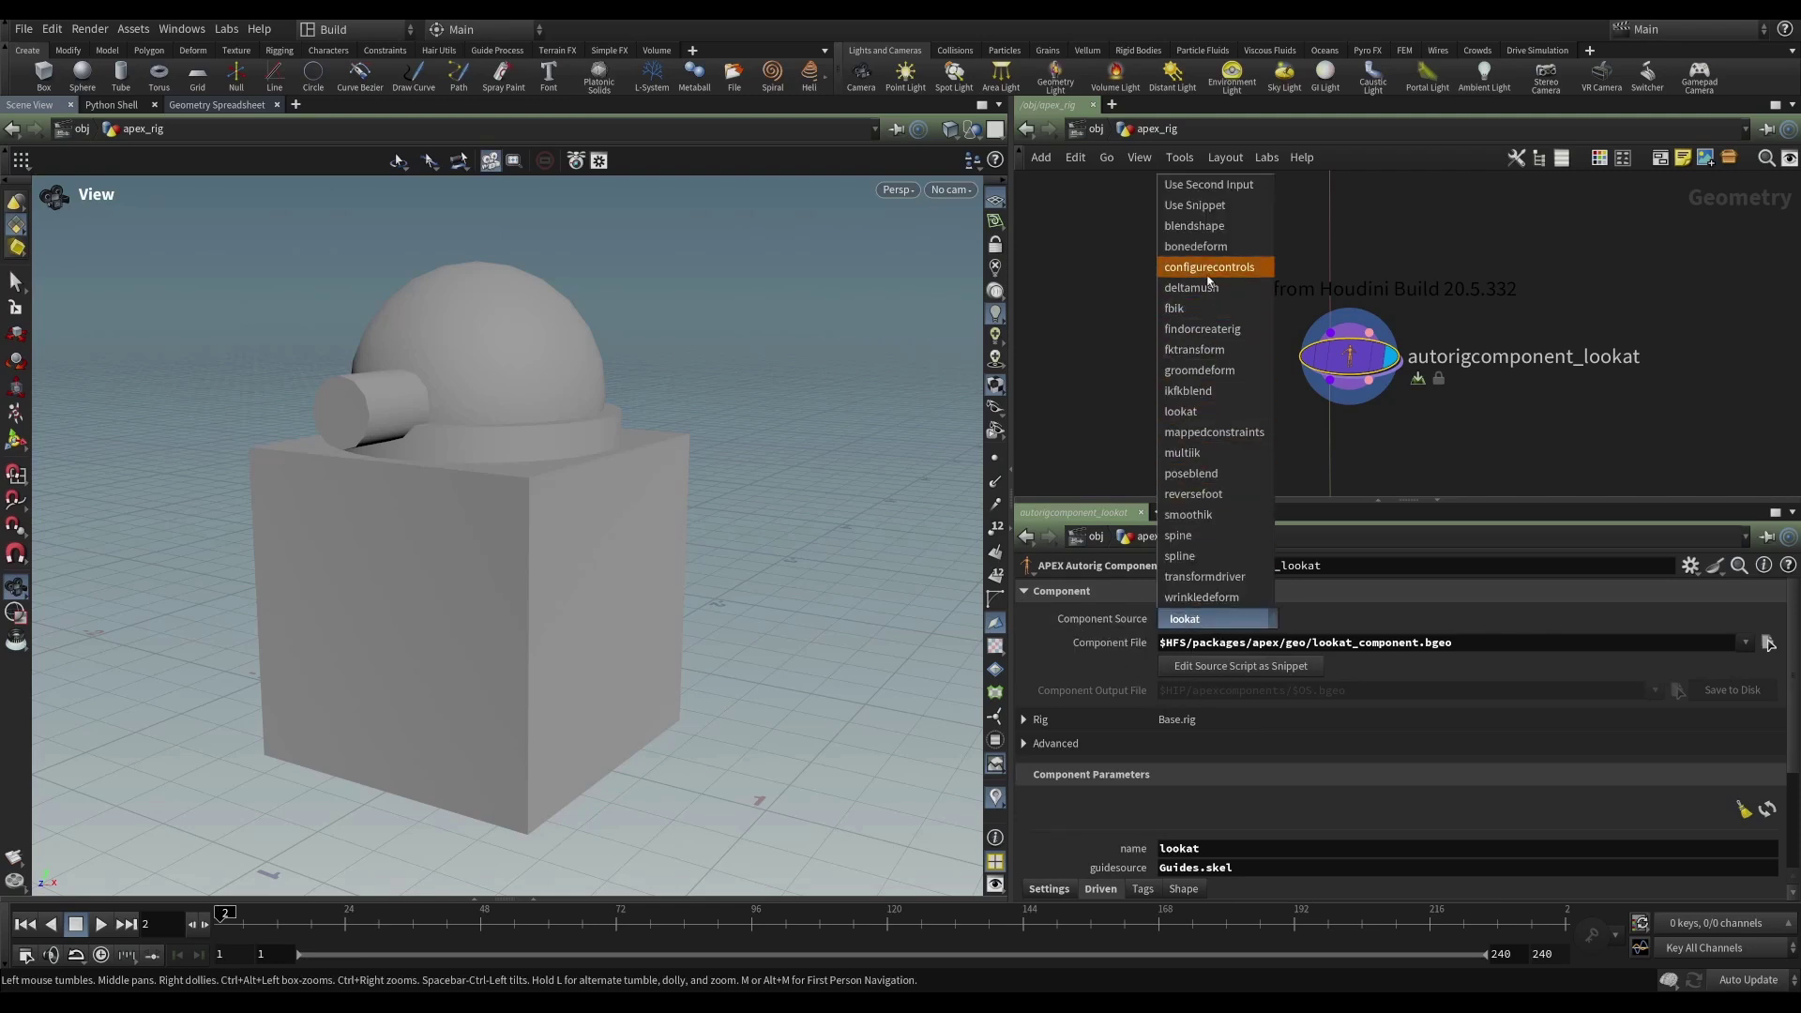
left_click(1342, 616)
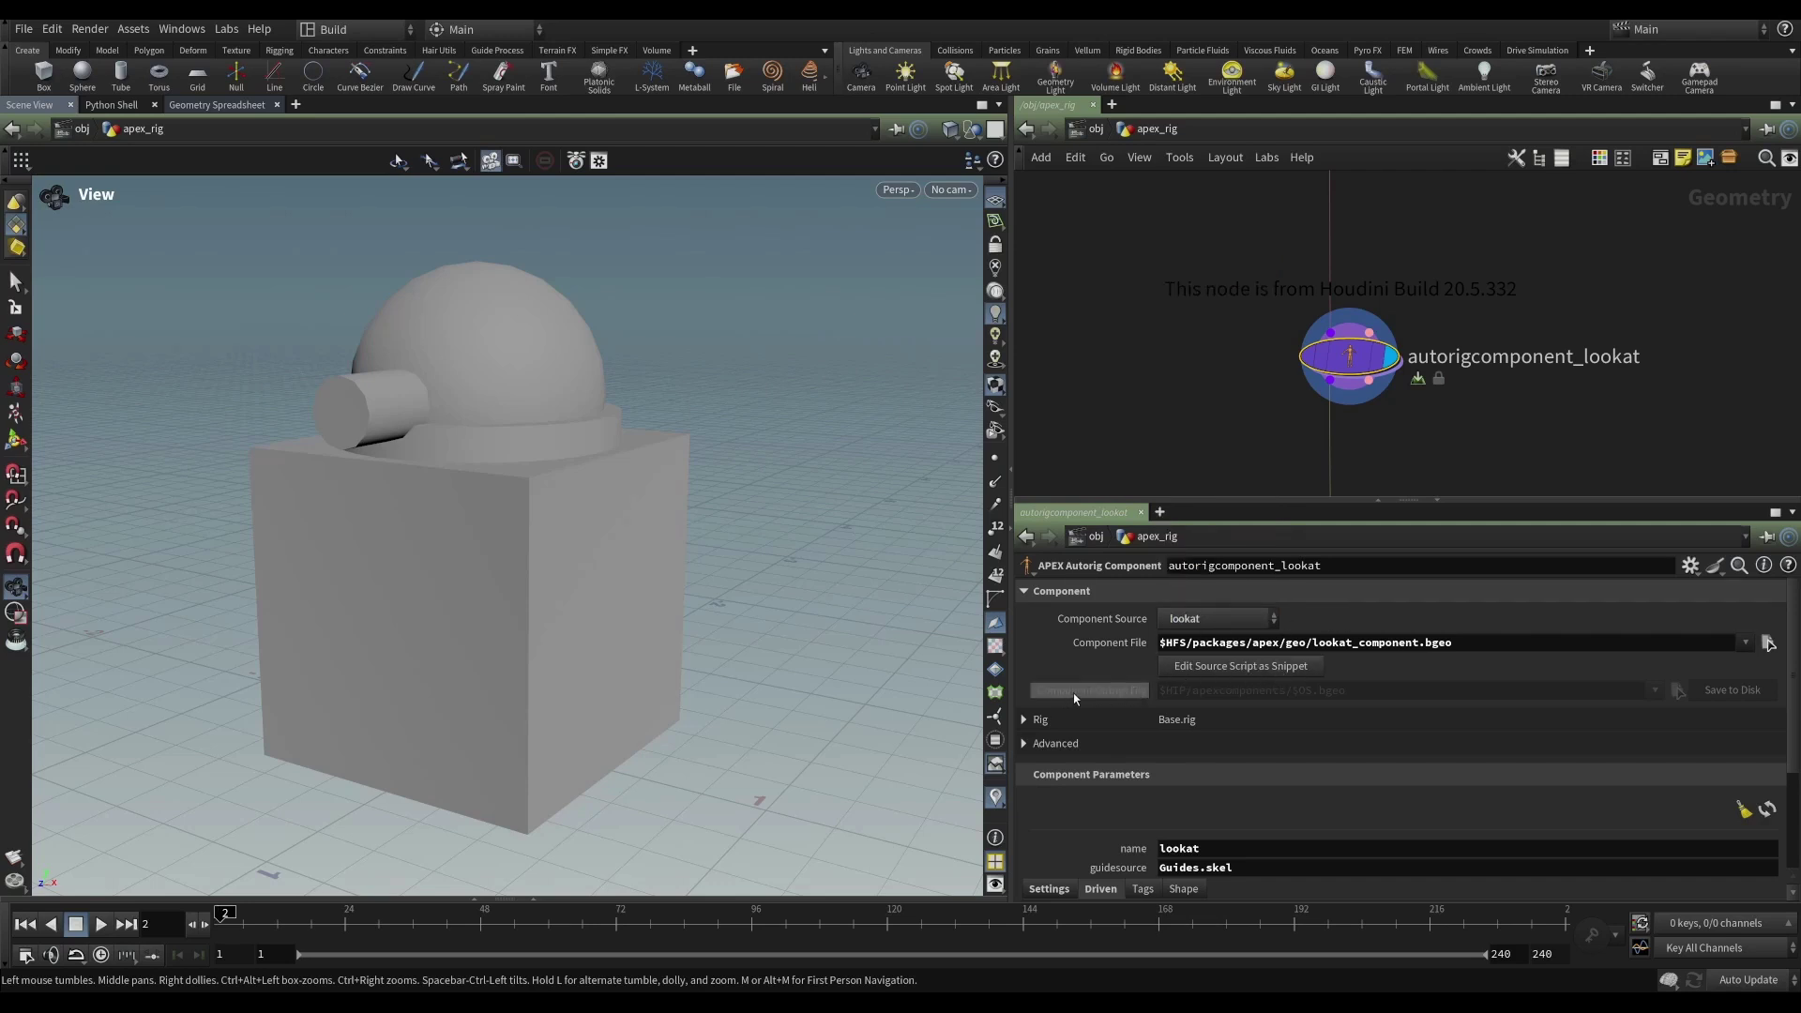
left_click(1041, 591)
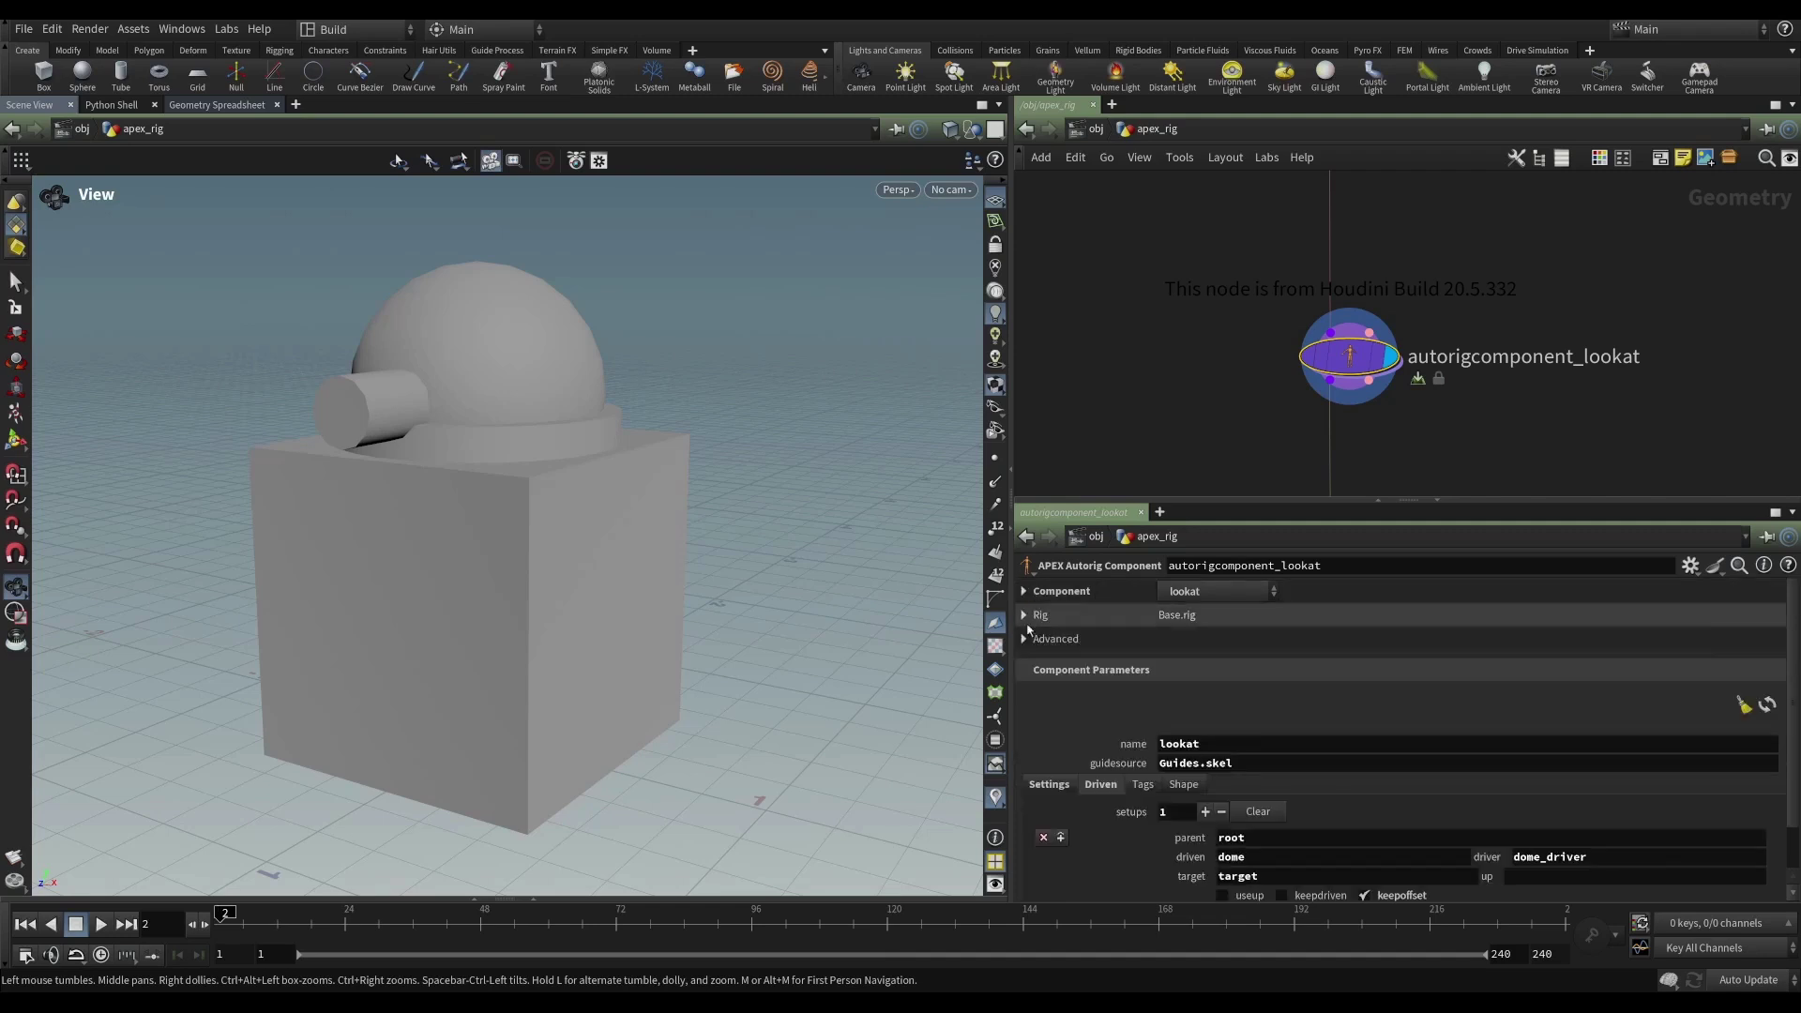
left_click(1028, 623)
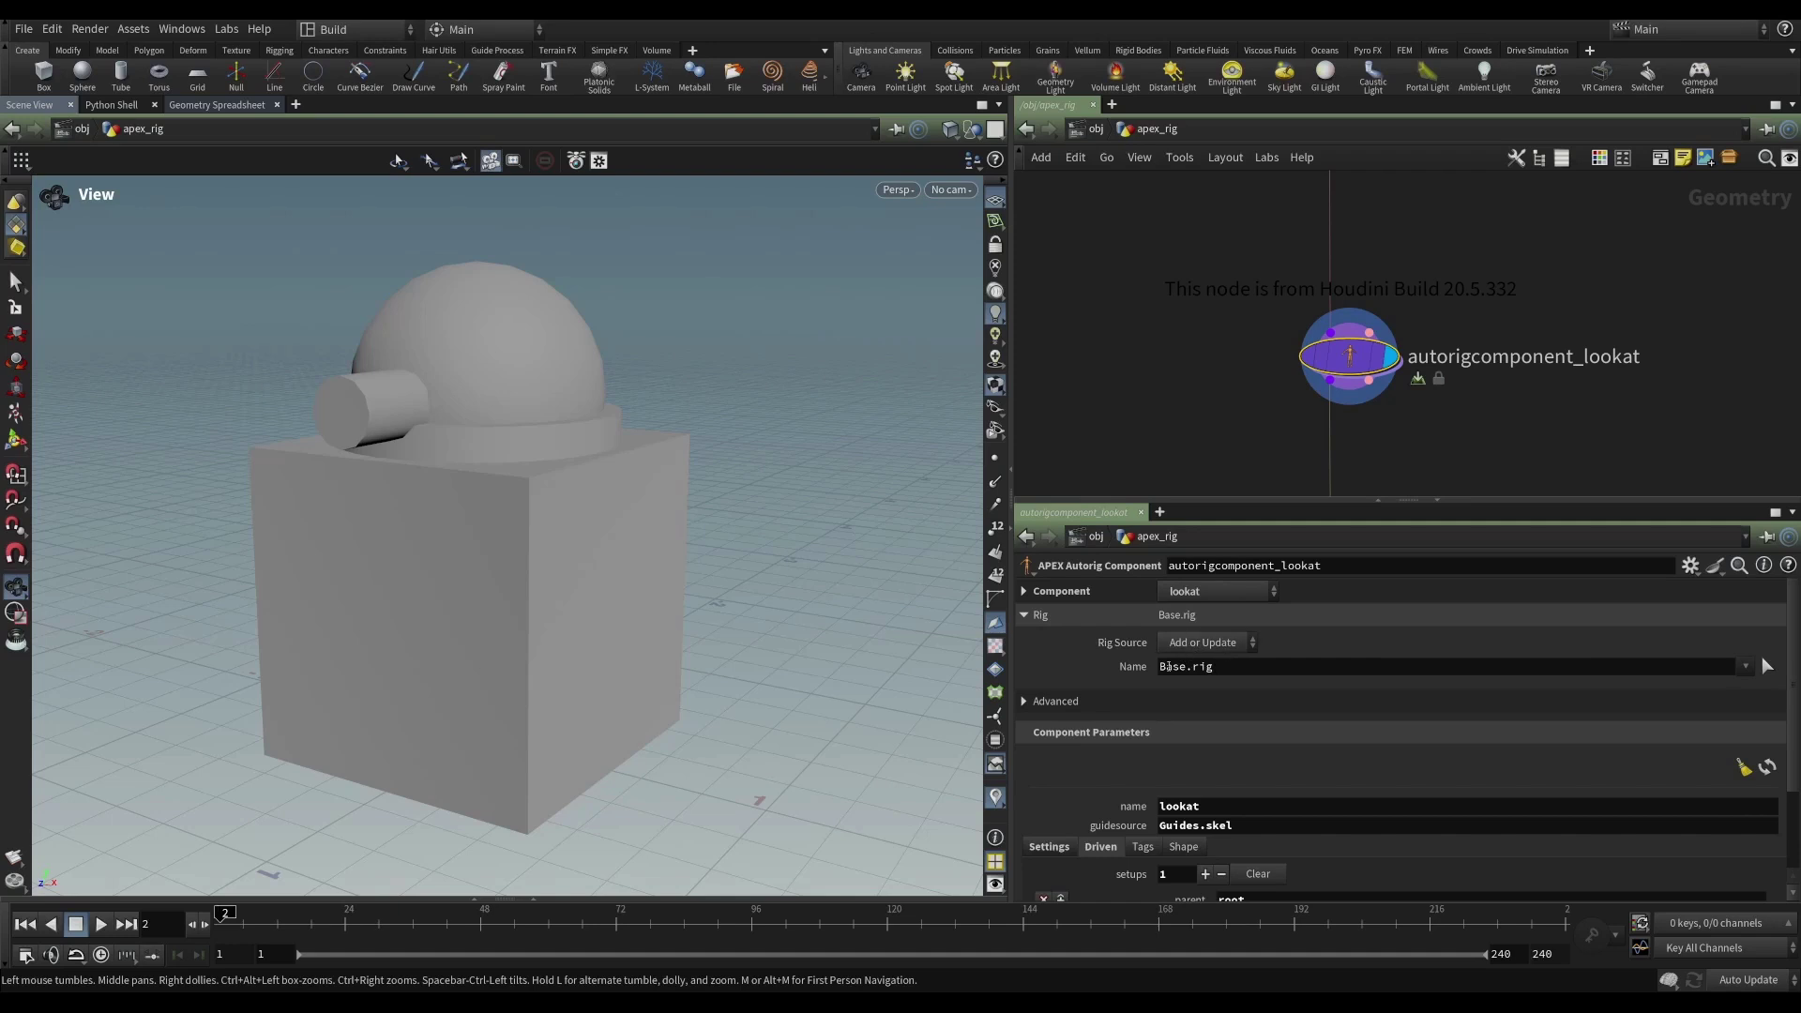
left_click(1048, 617)
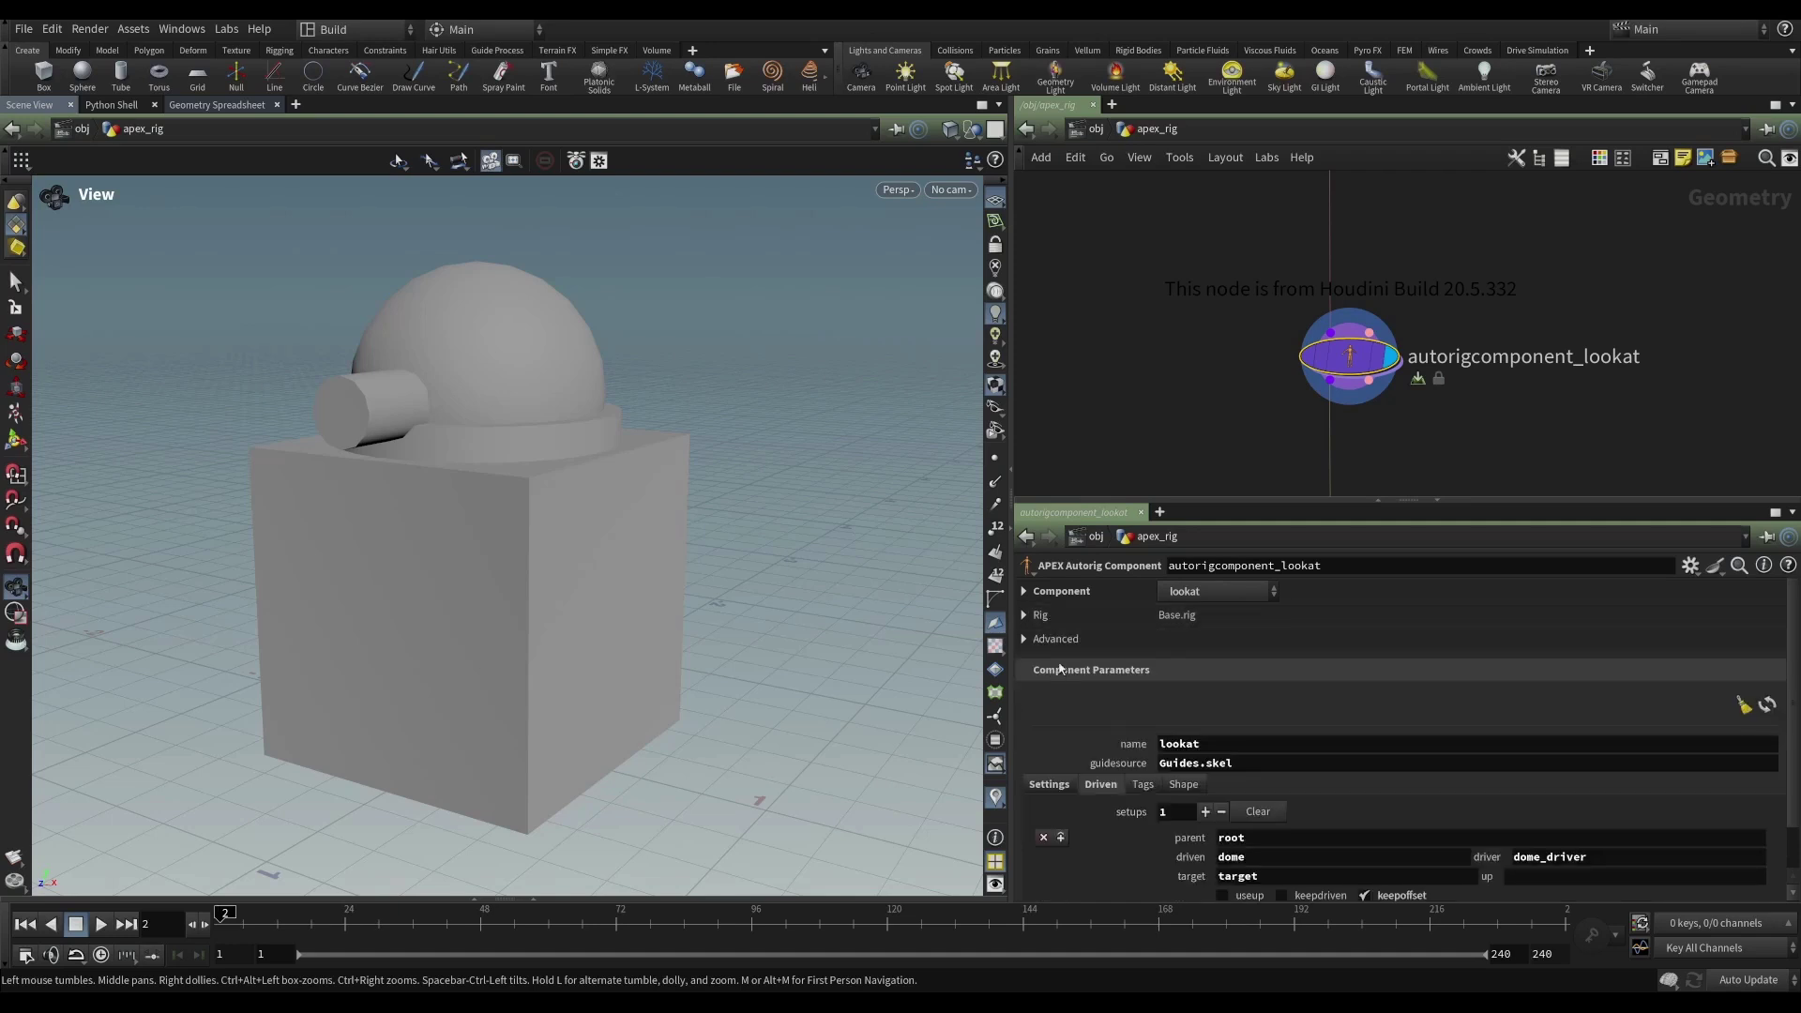
left_click(1060, 641)
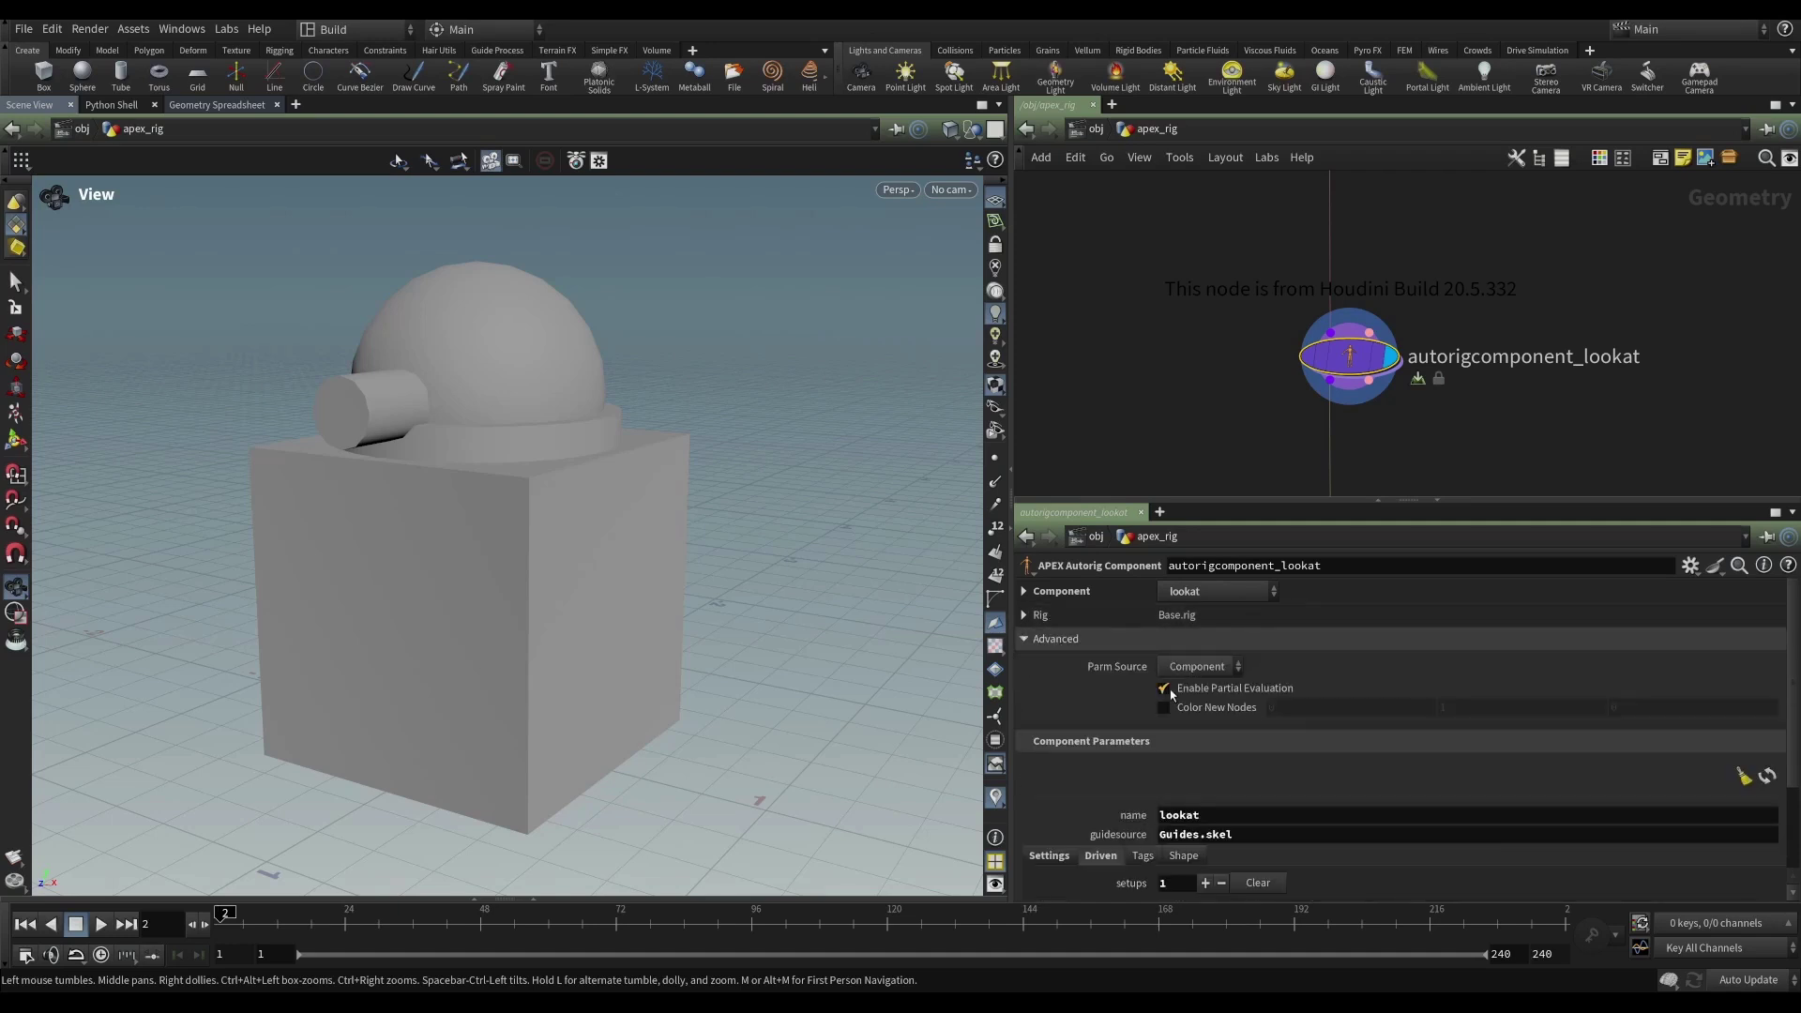
left_click(1032, 640)
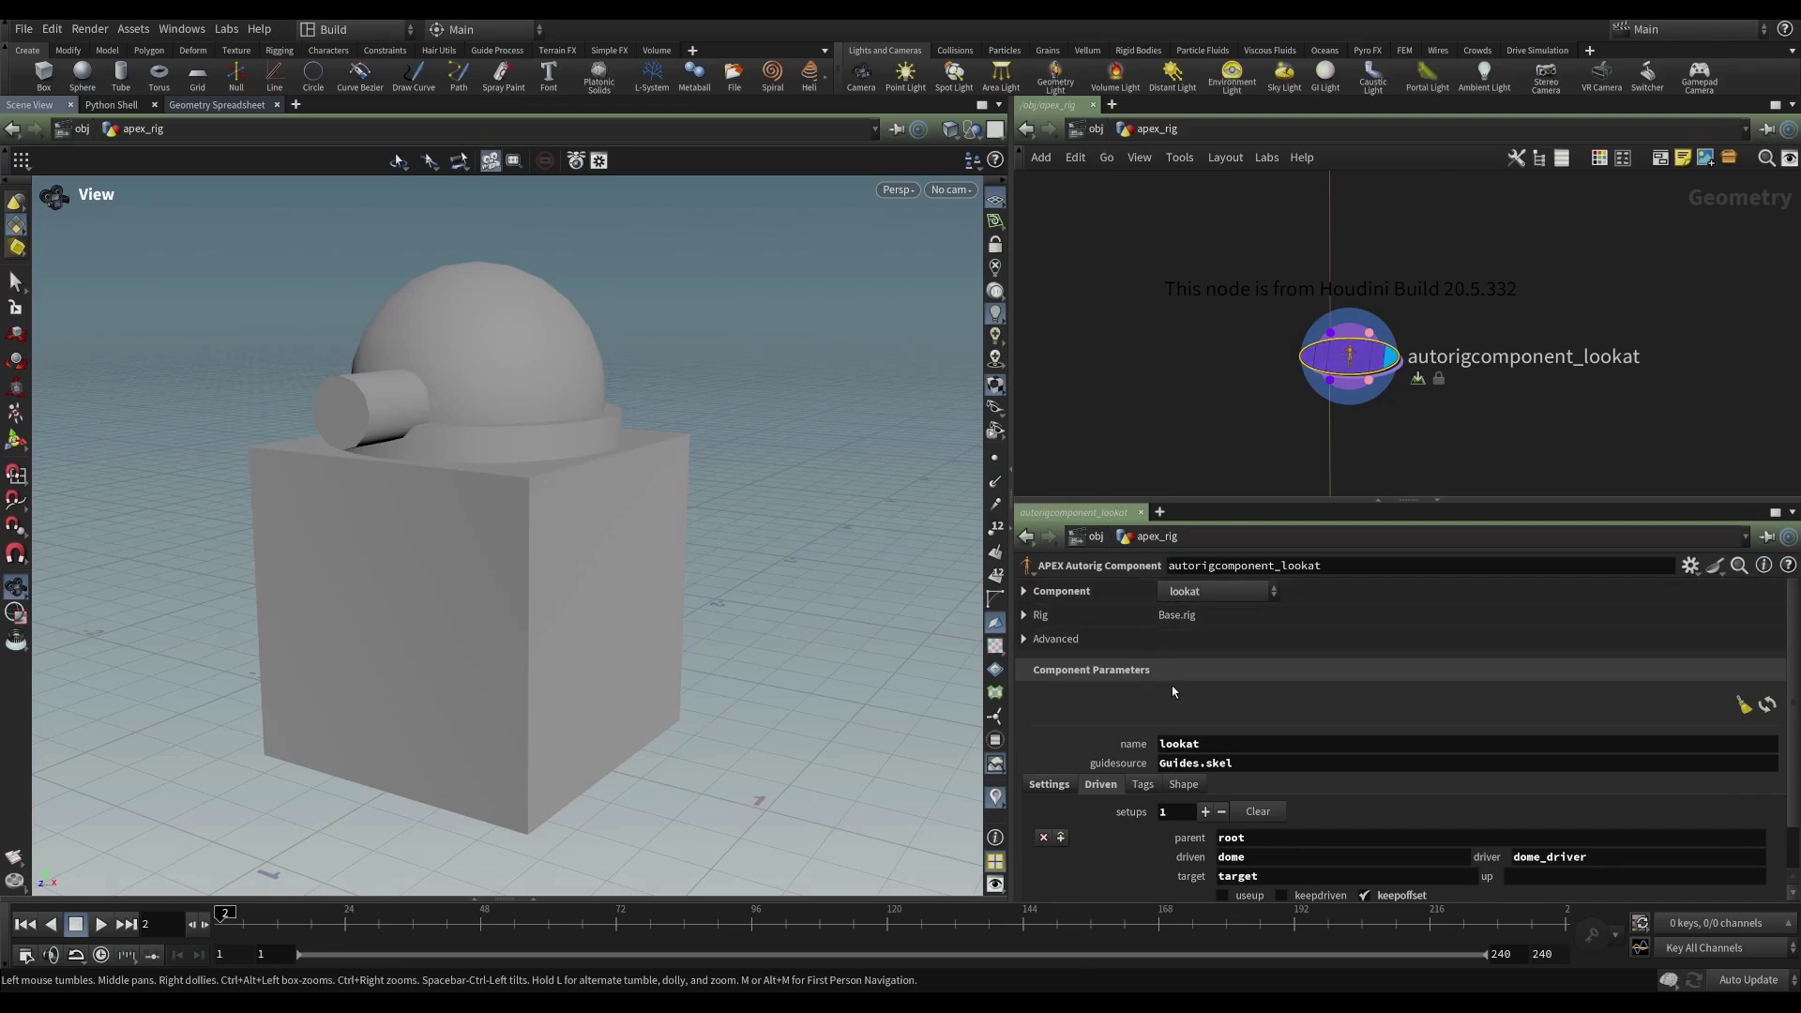
Step: Inspect the component file path of the lookat component together with its name, guidesource and driven setup parameters
left_click(1026, 591)
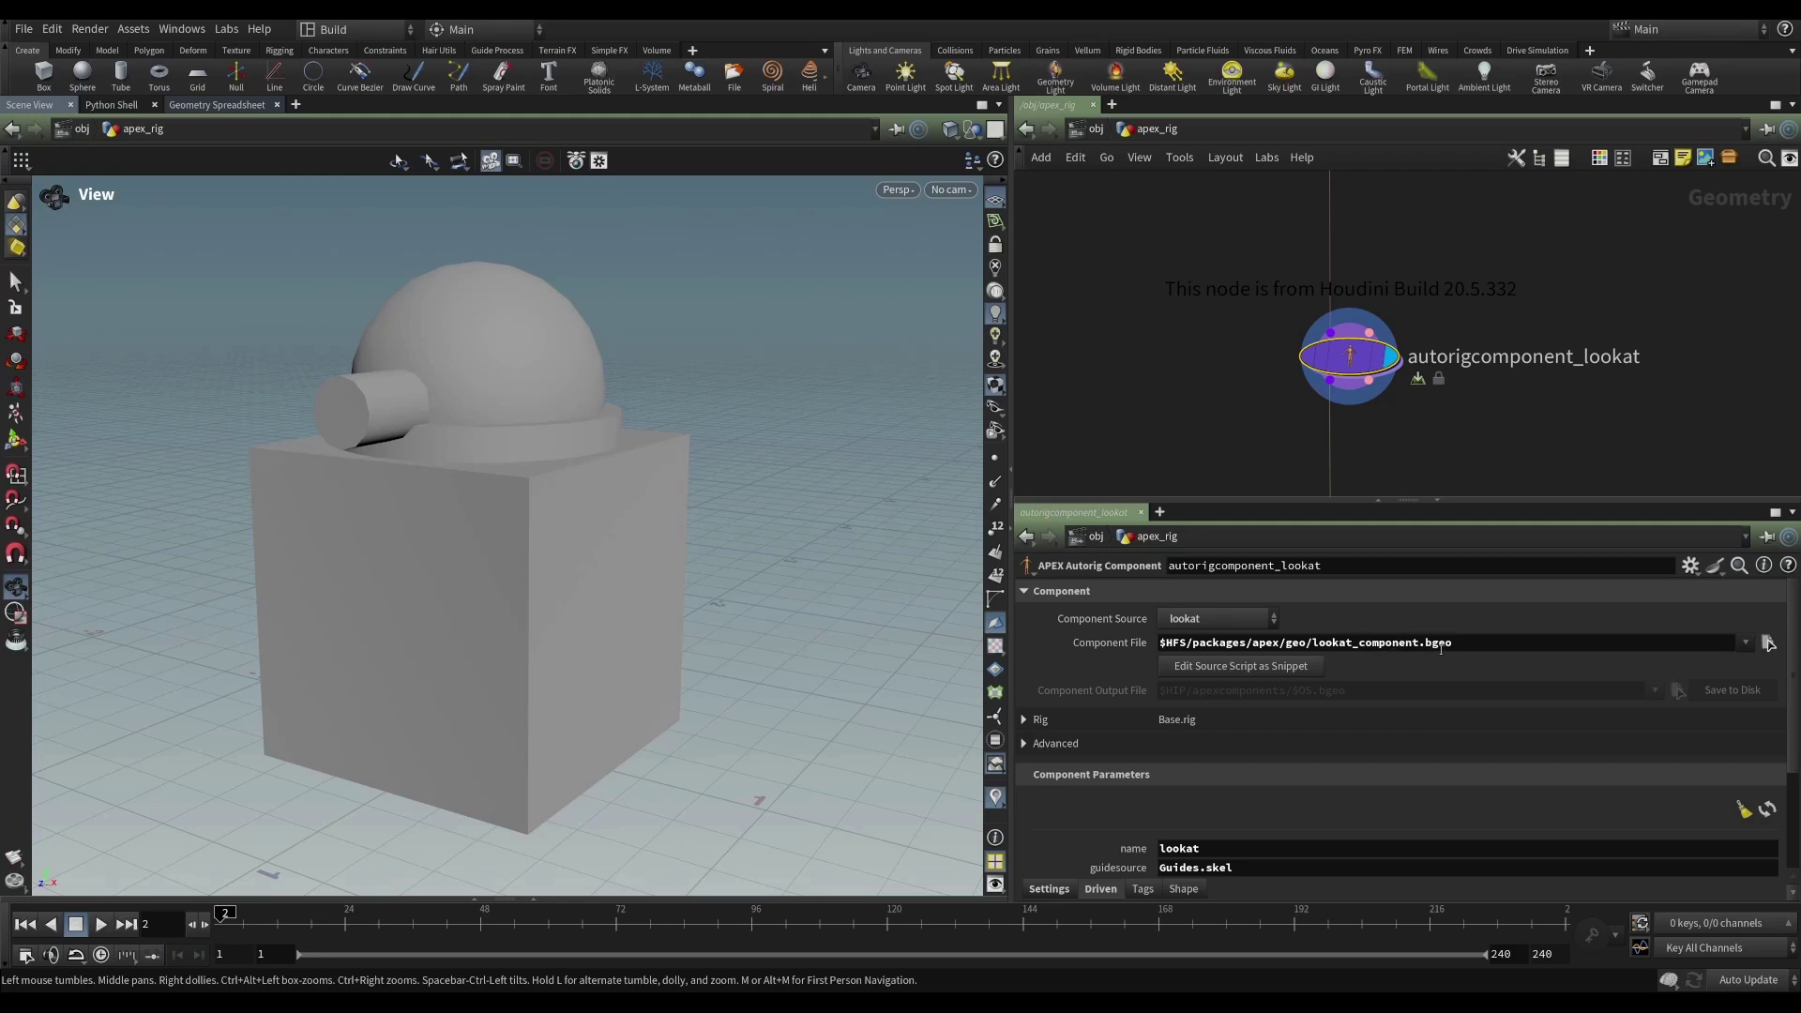
left_click_drag(1372, 644, 1464, 650)
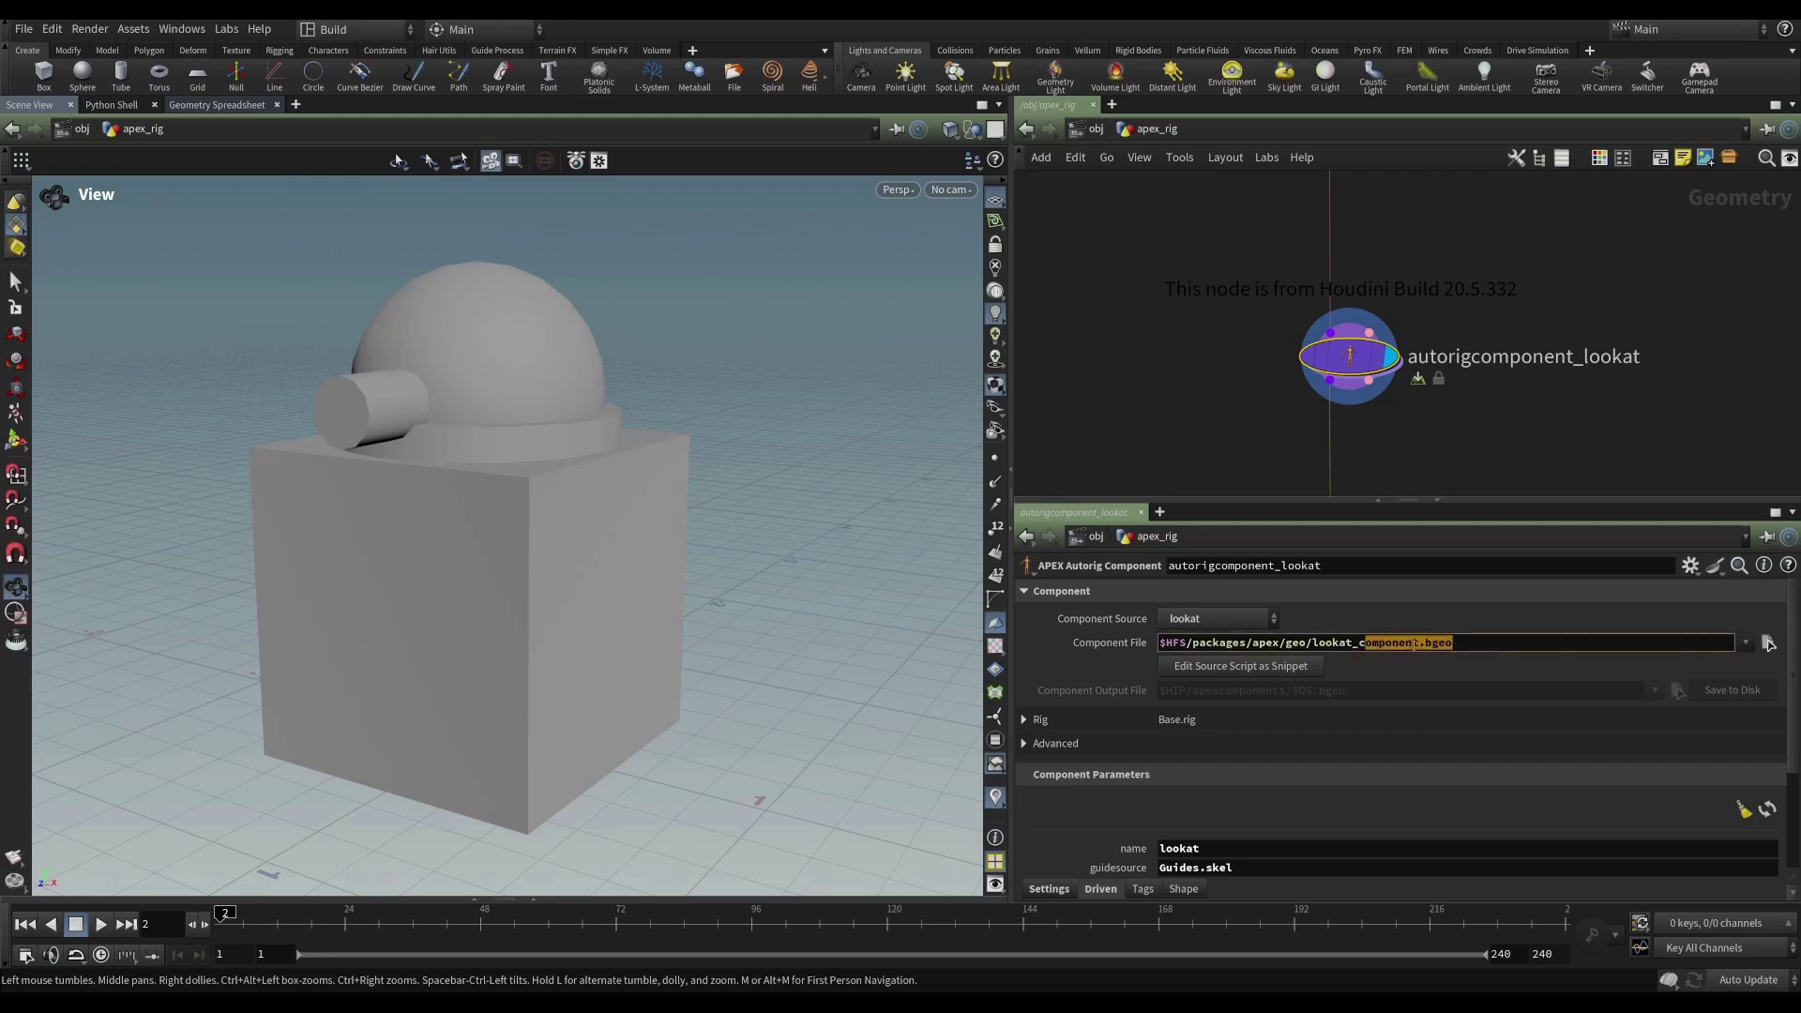
left_click(1216, 405)
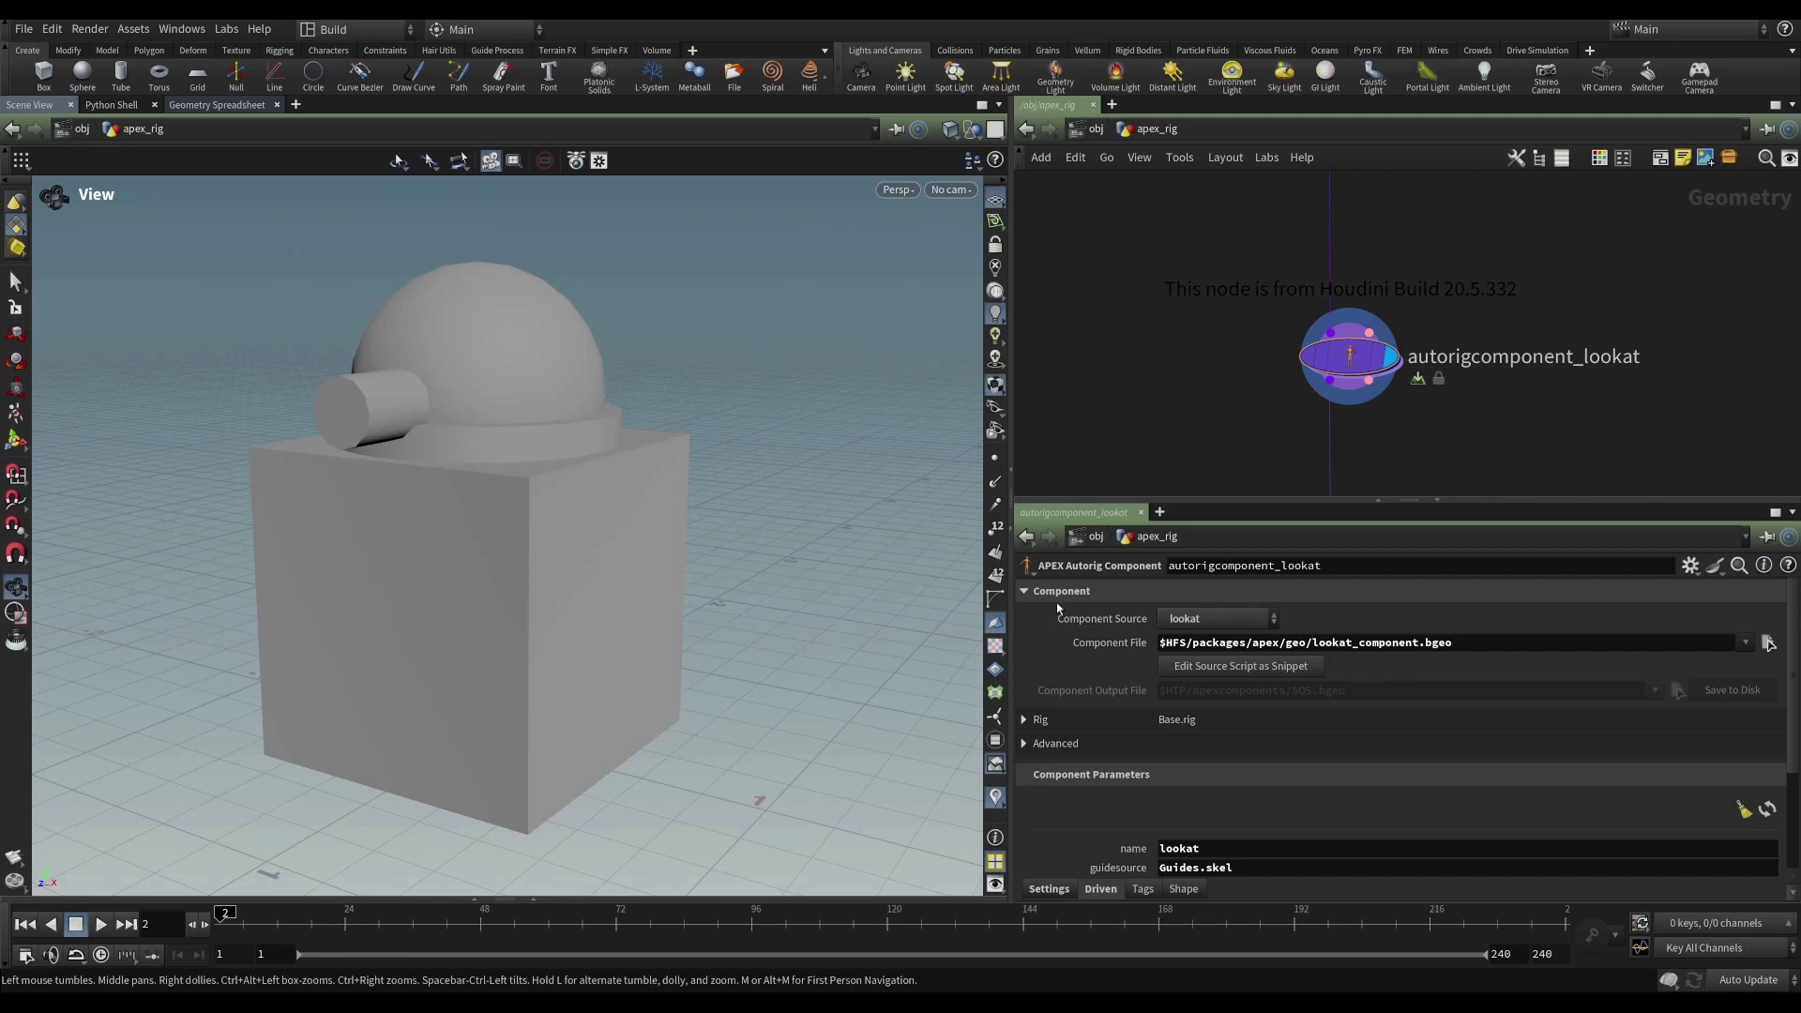
left_click(1025, 594)
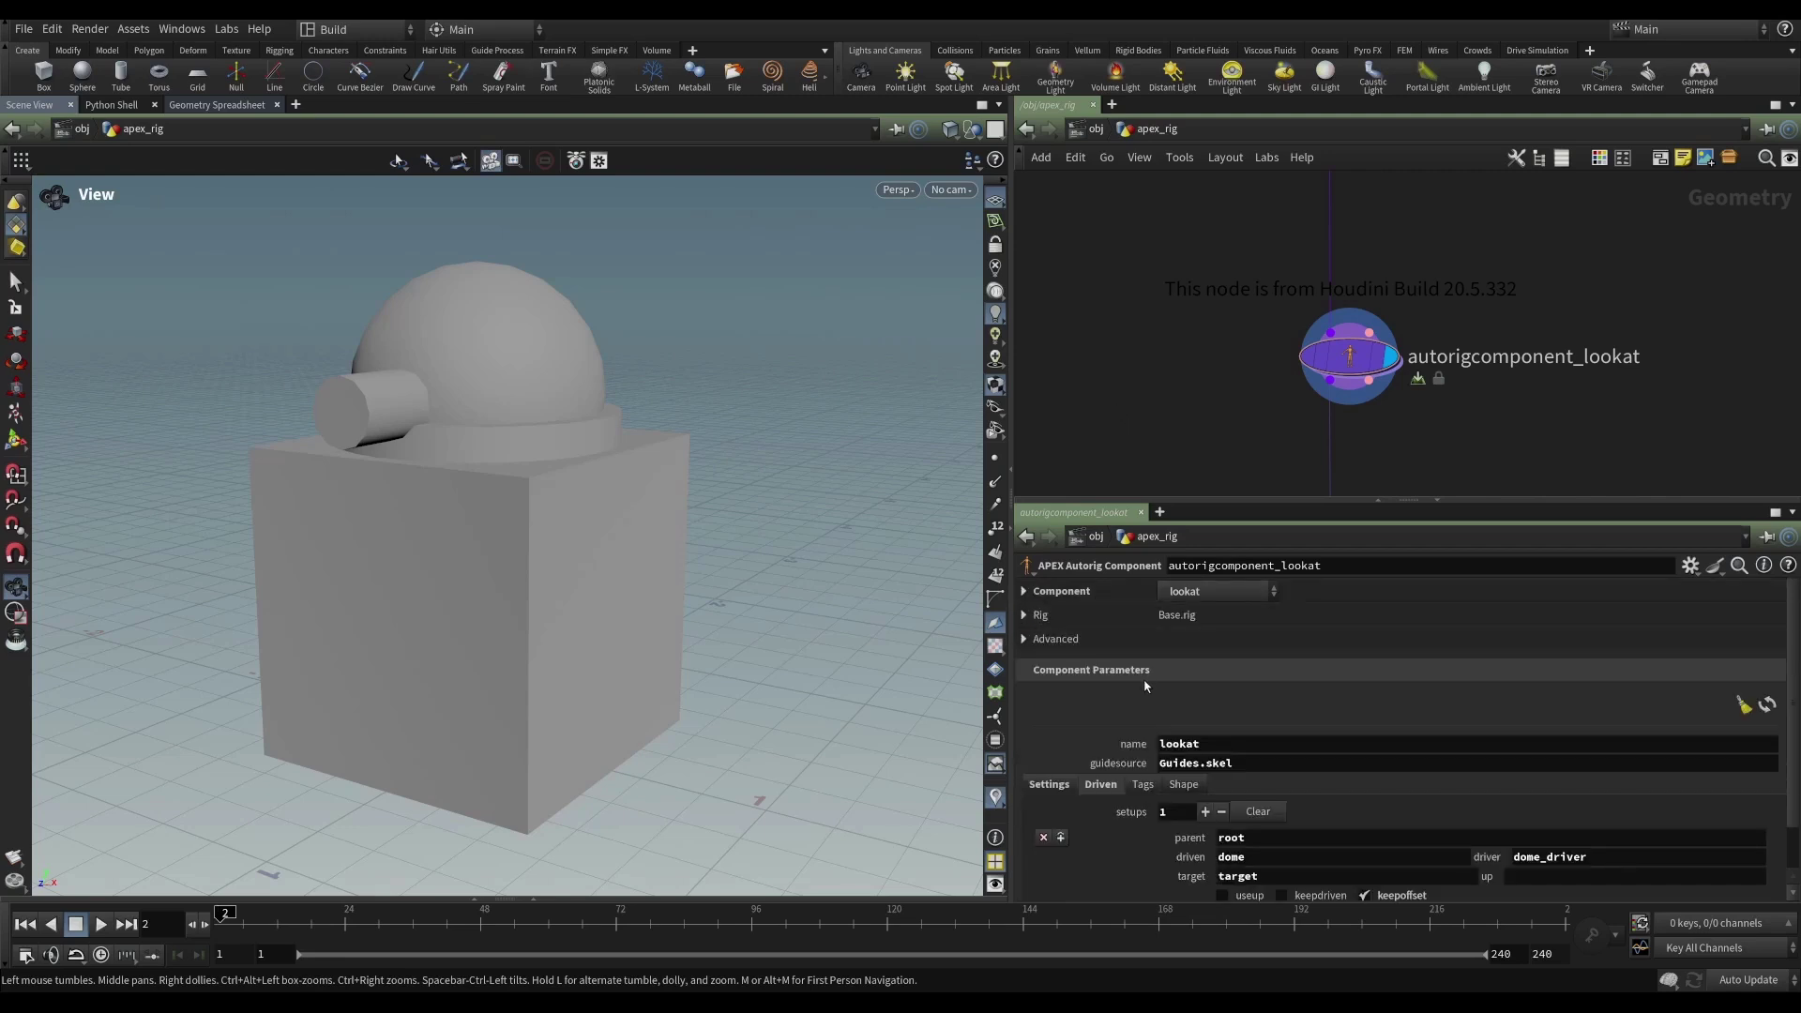
scroll(1146, 687, "down", 2)
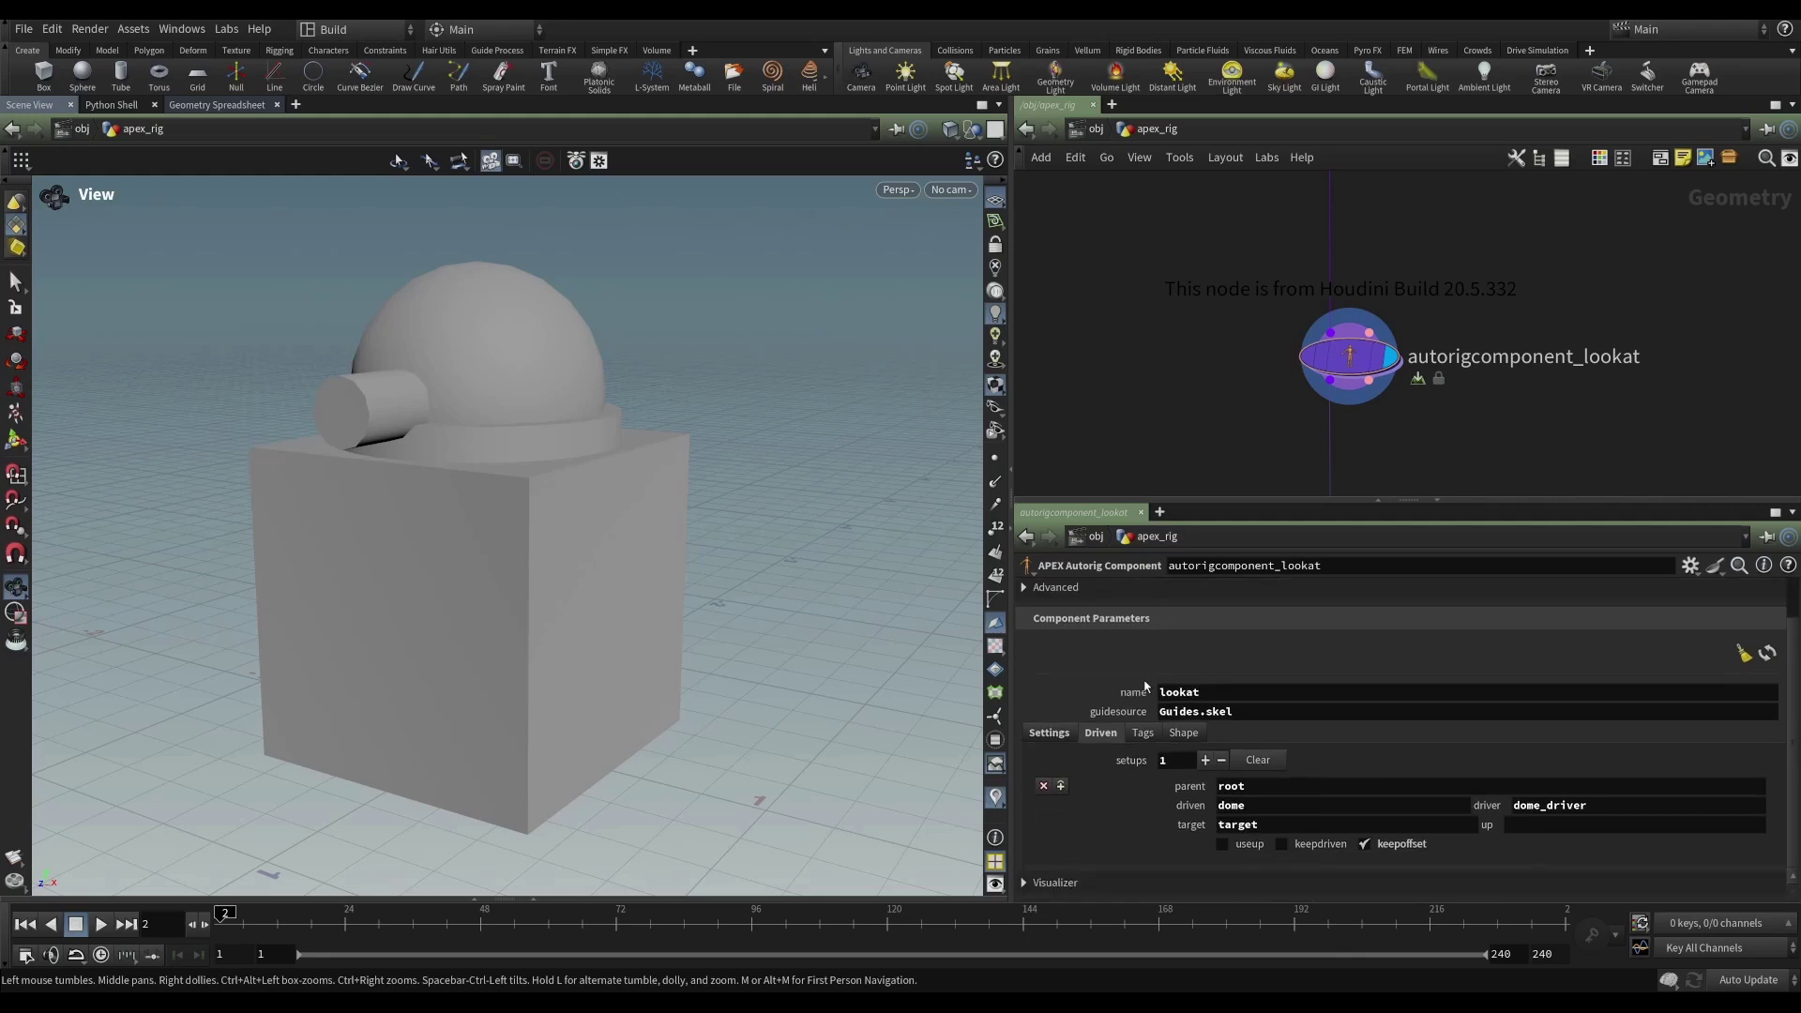
scroll(1145, 686, "up", 2)
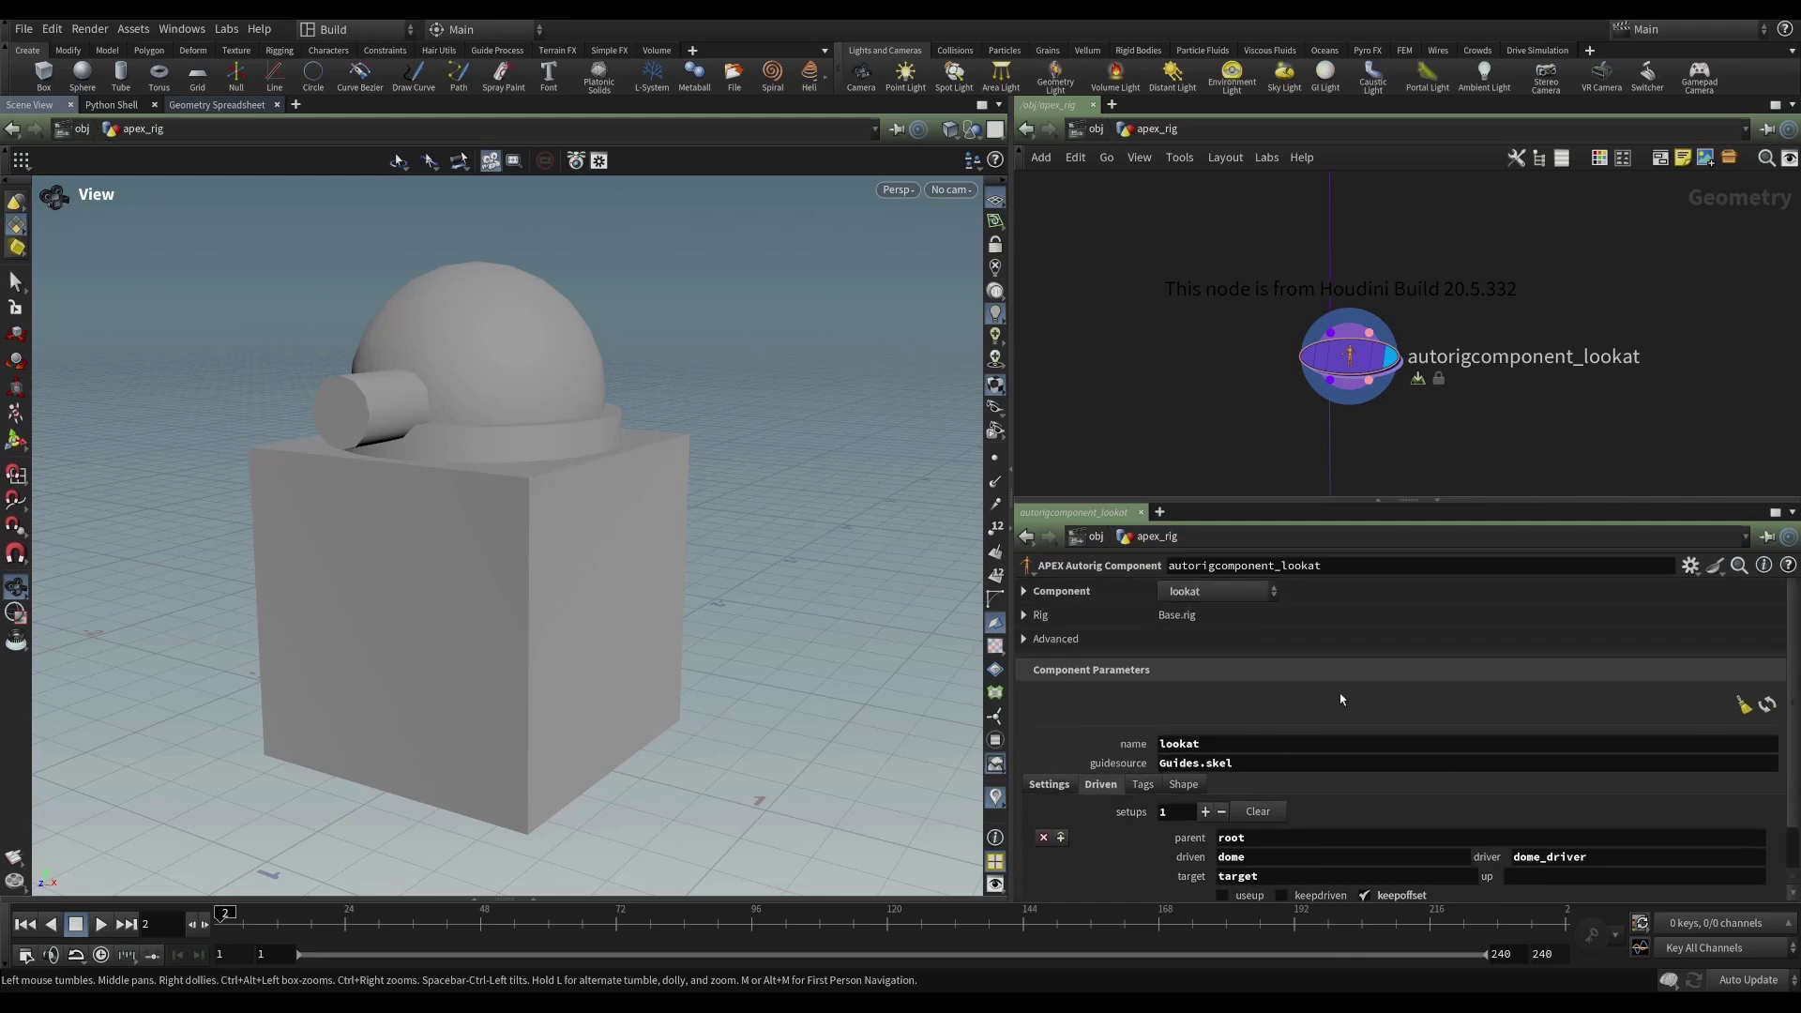
left_click(1025, 592)
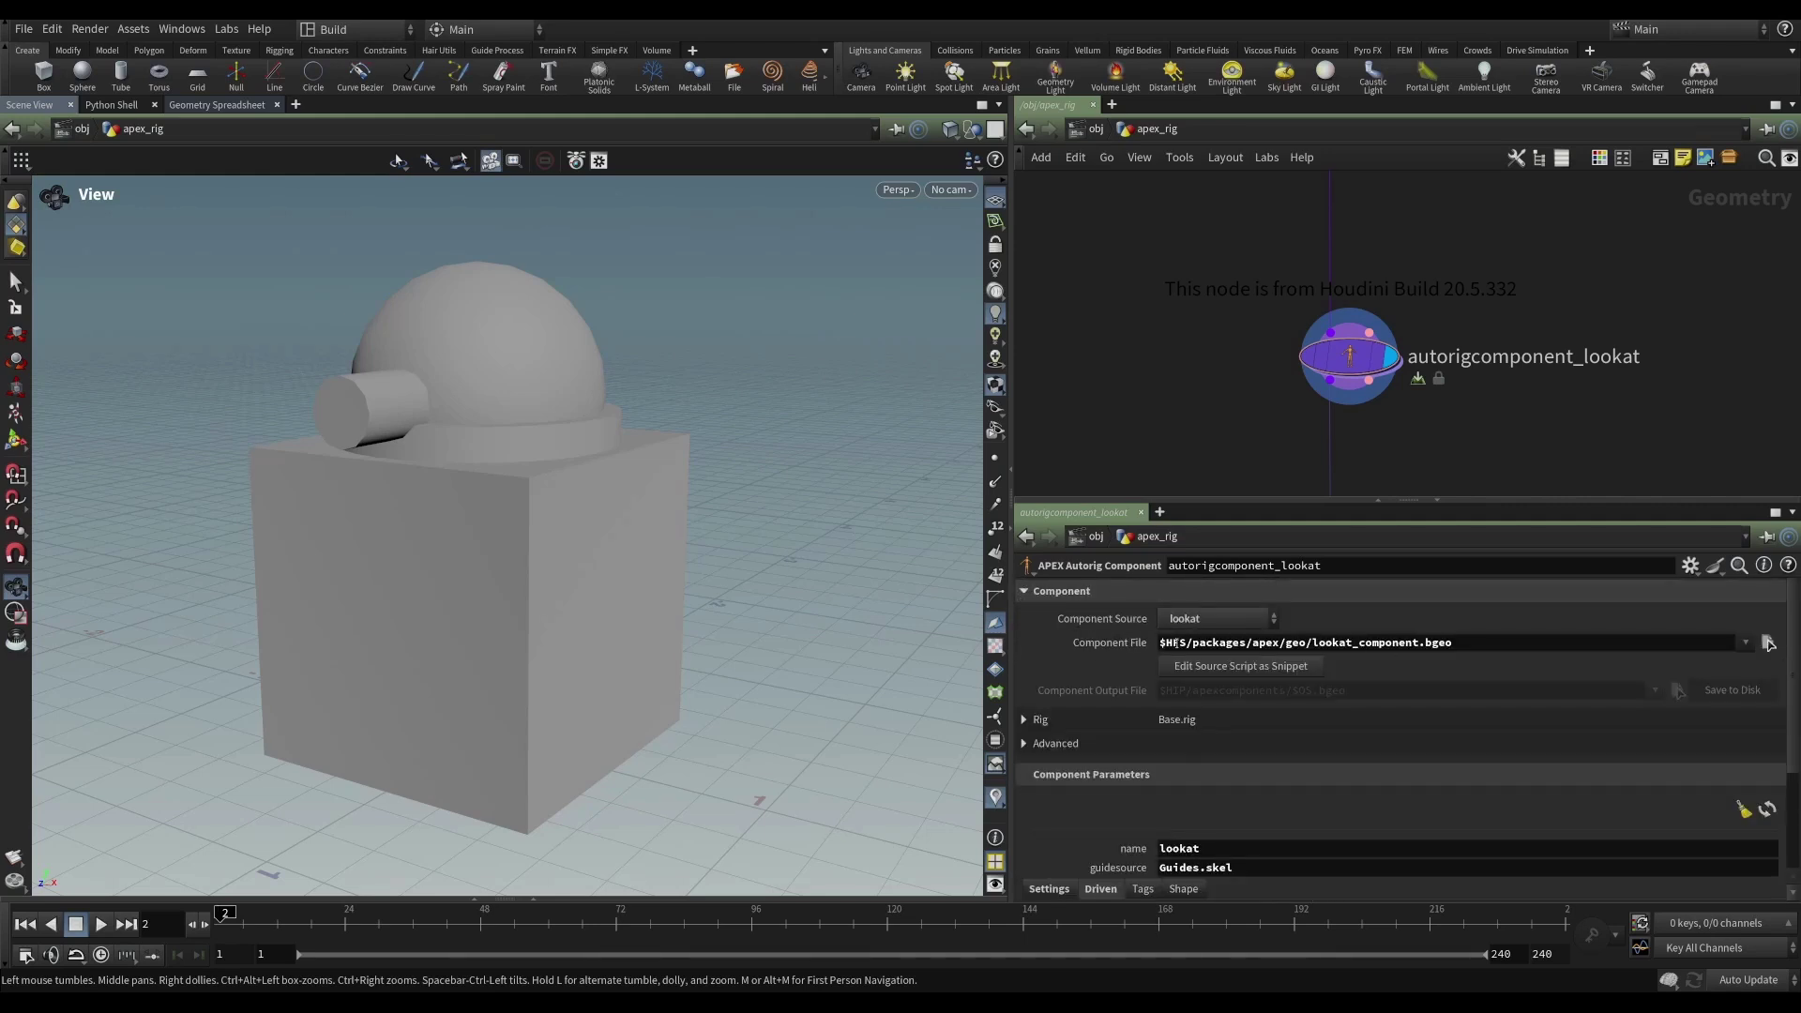
left_click_drag(1162, 643, 1456, 644)
left_click(1038, 591)
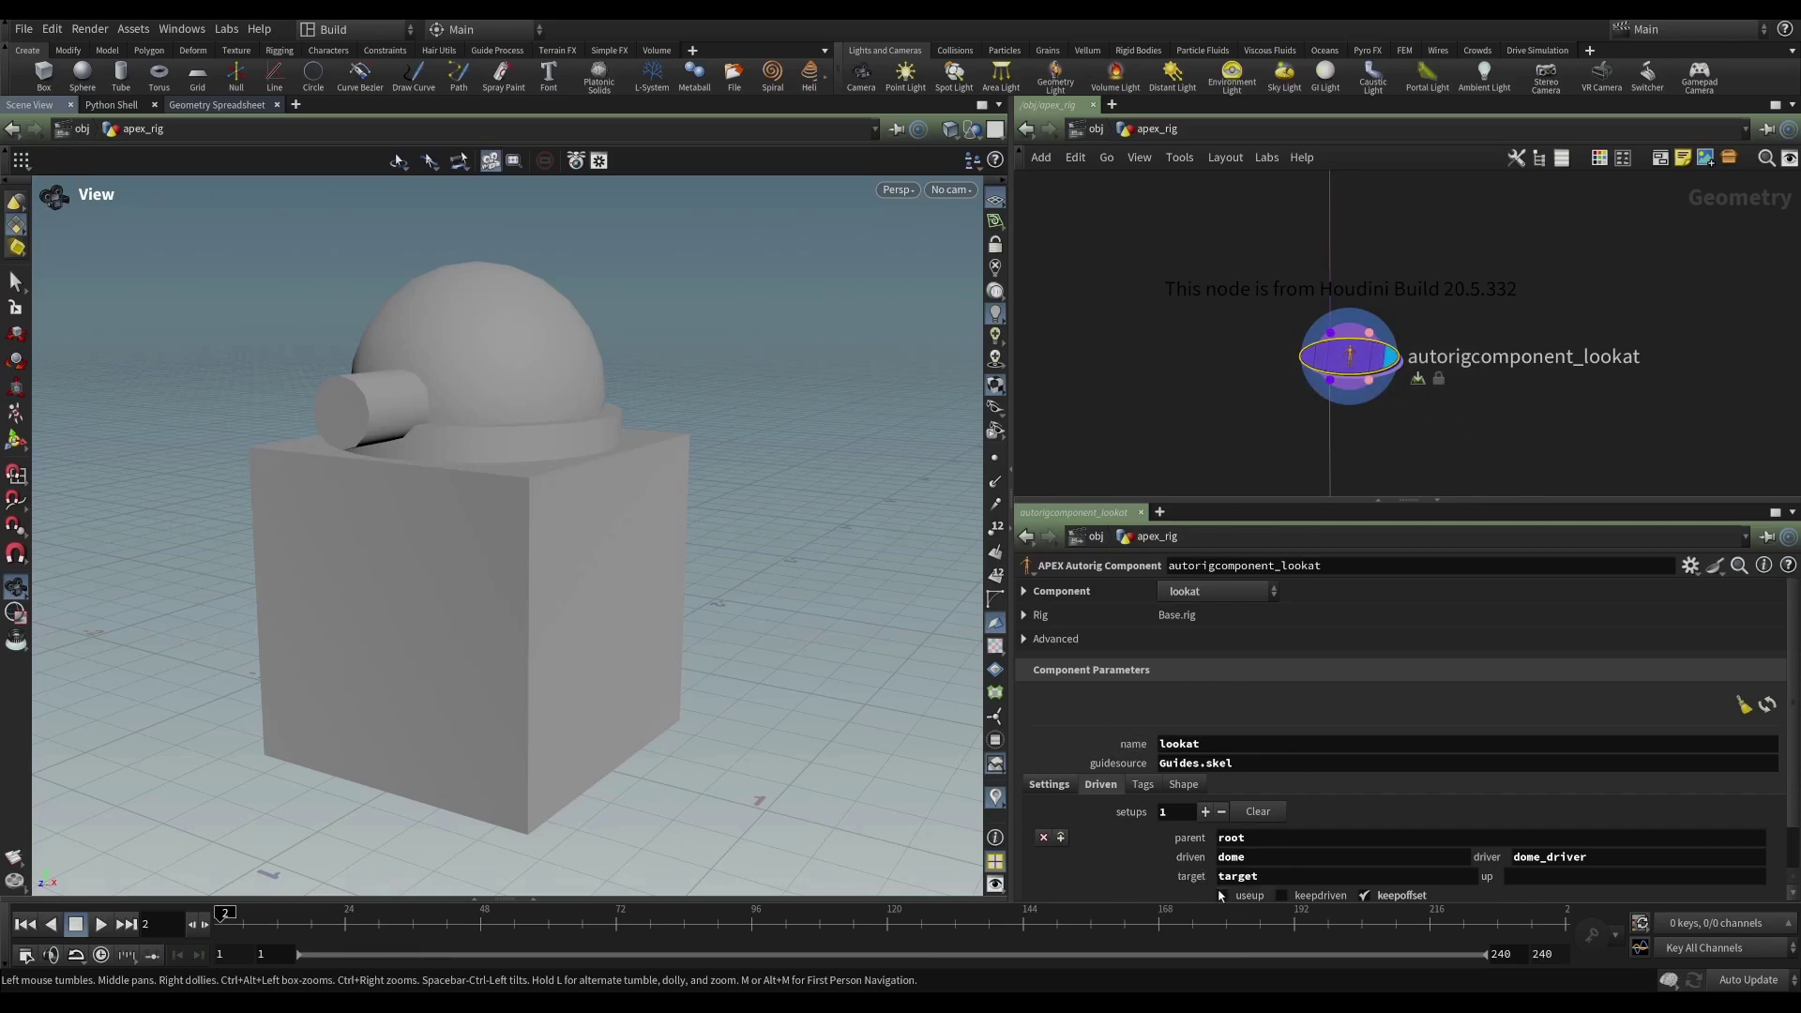
scroll(1275, 828, "down", 2)
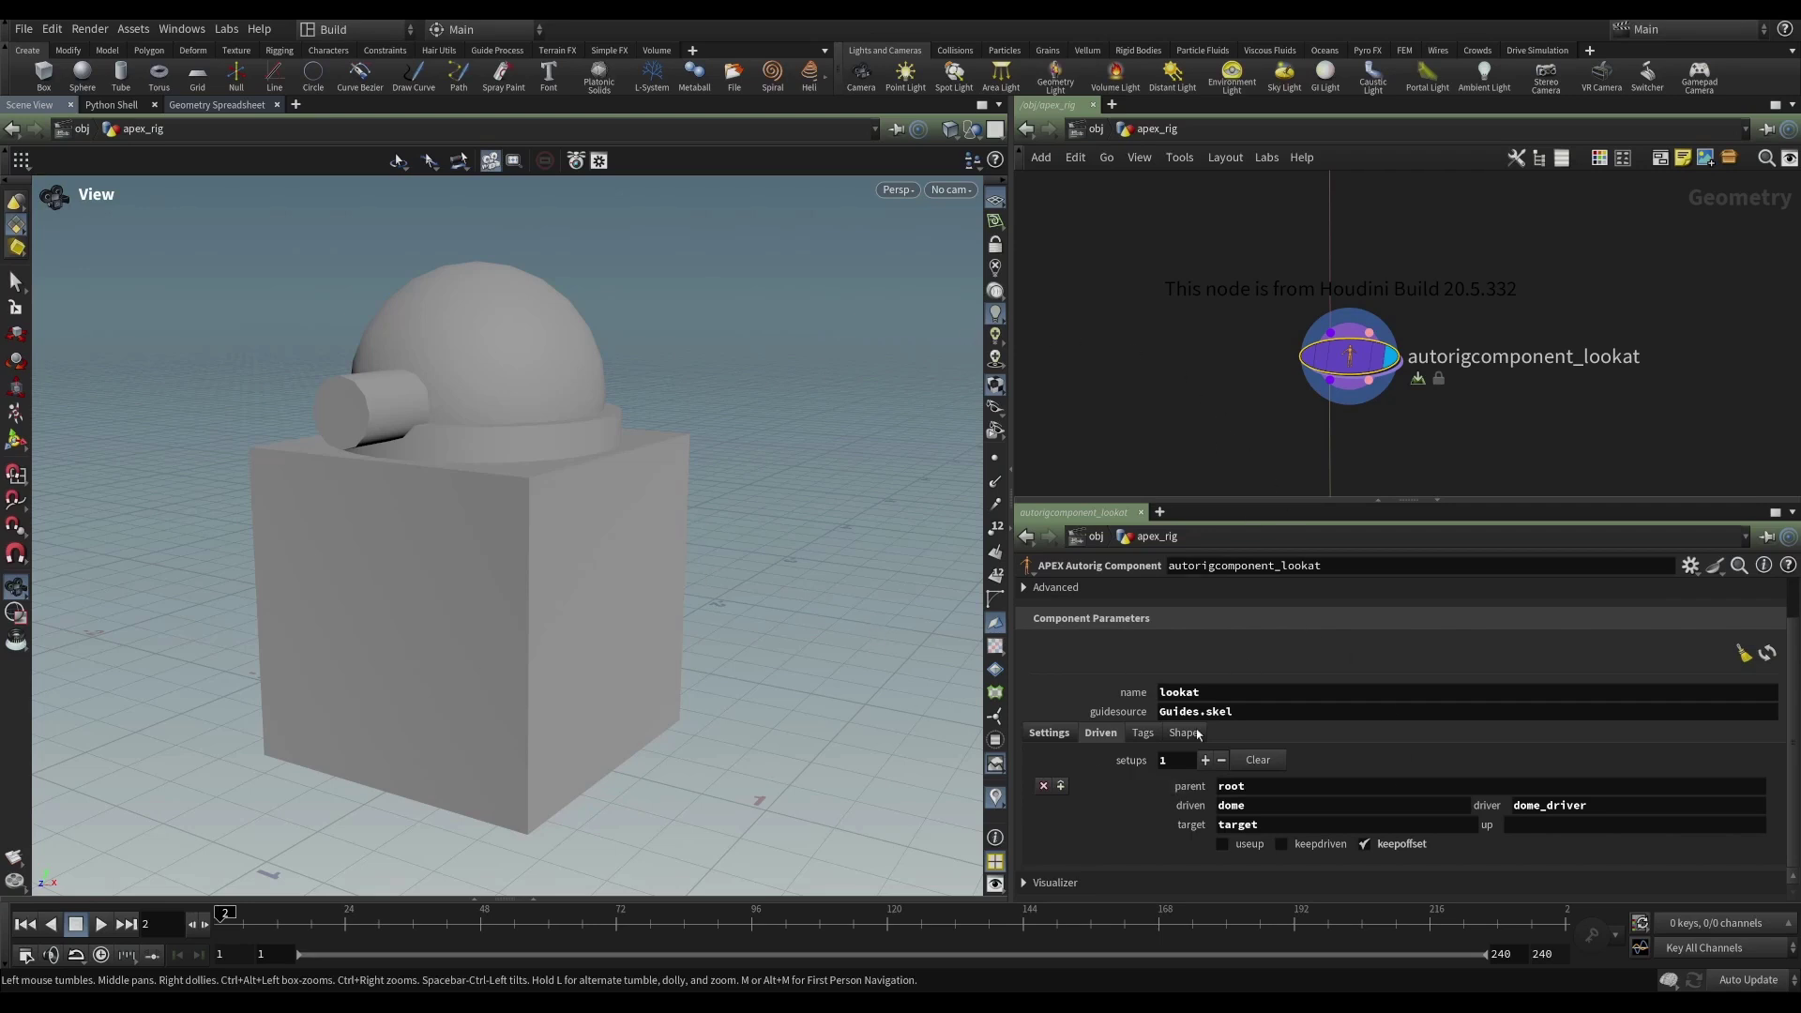
scroll(1313, 713, "up", 3)
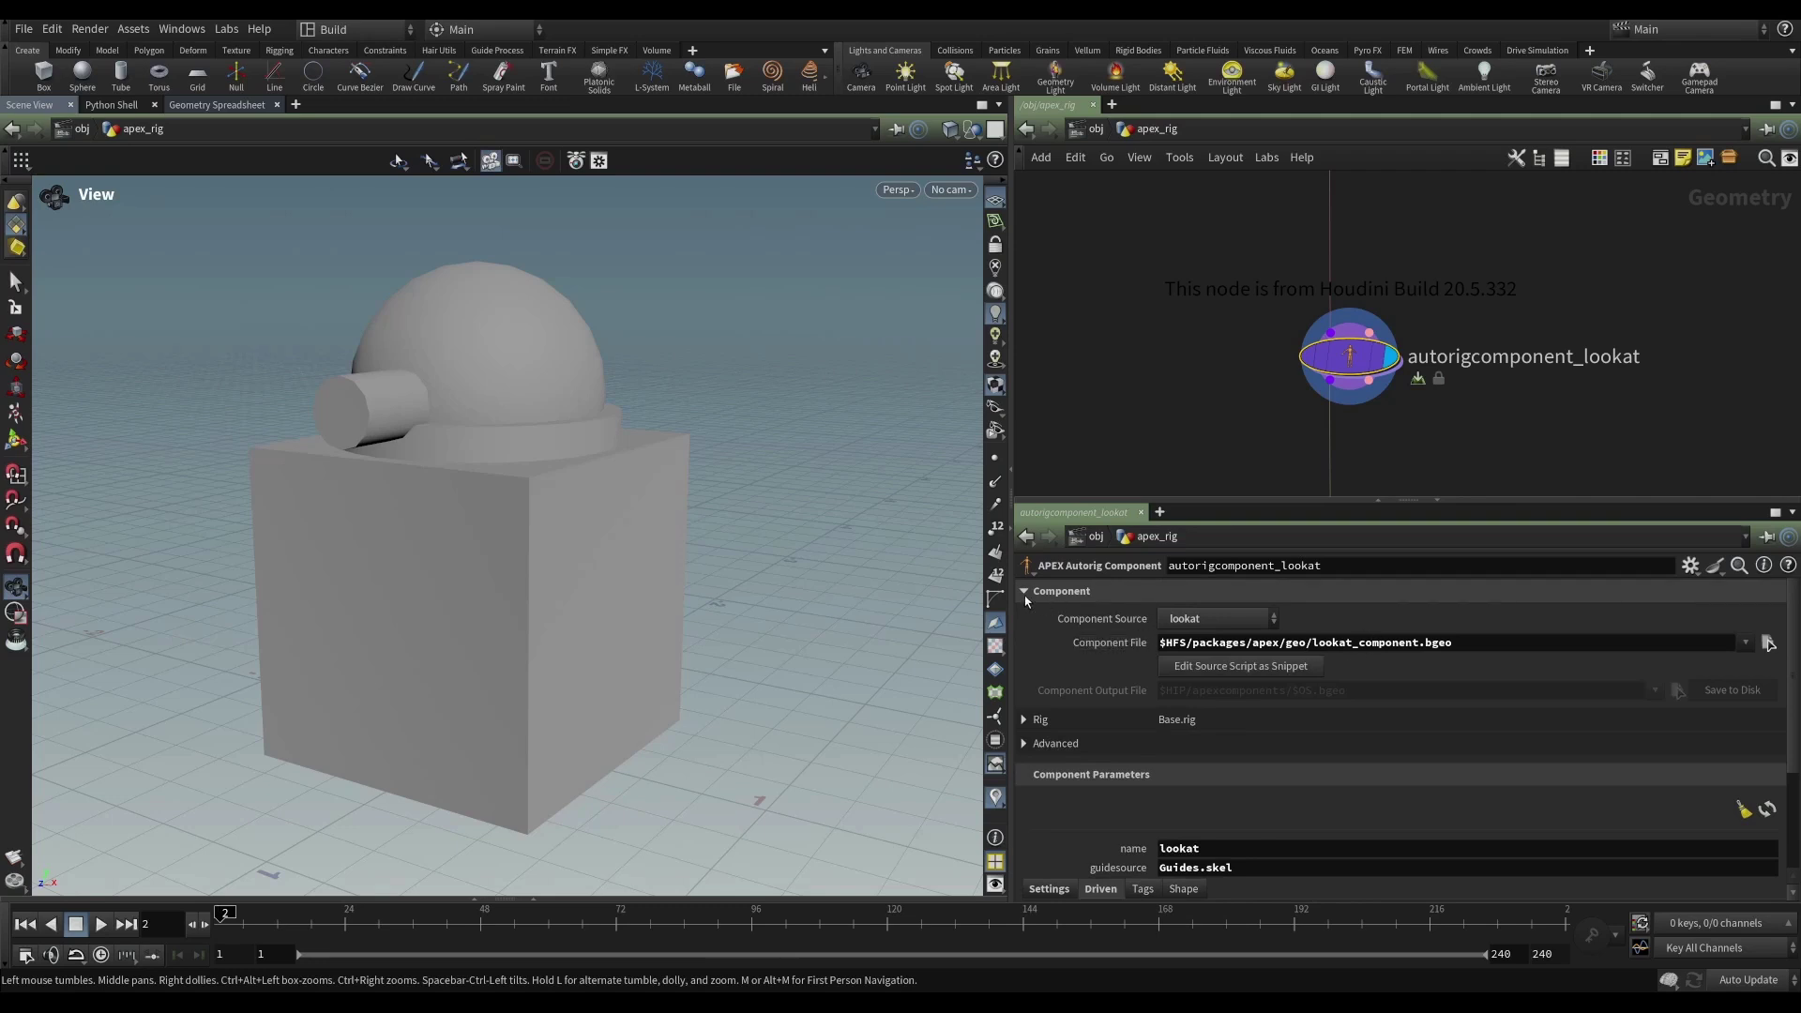
scroll(1313, 742, "down", 3)
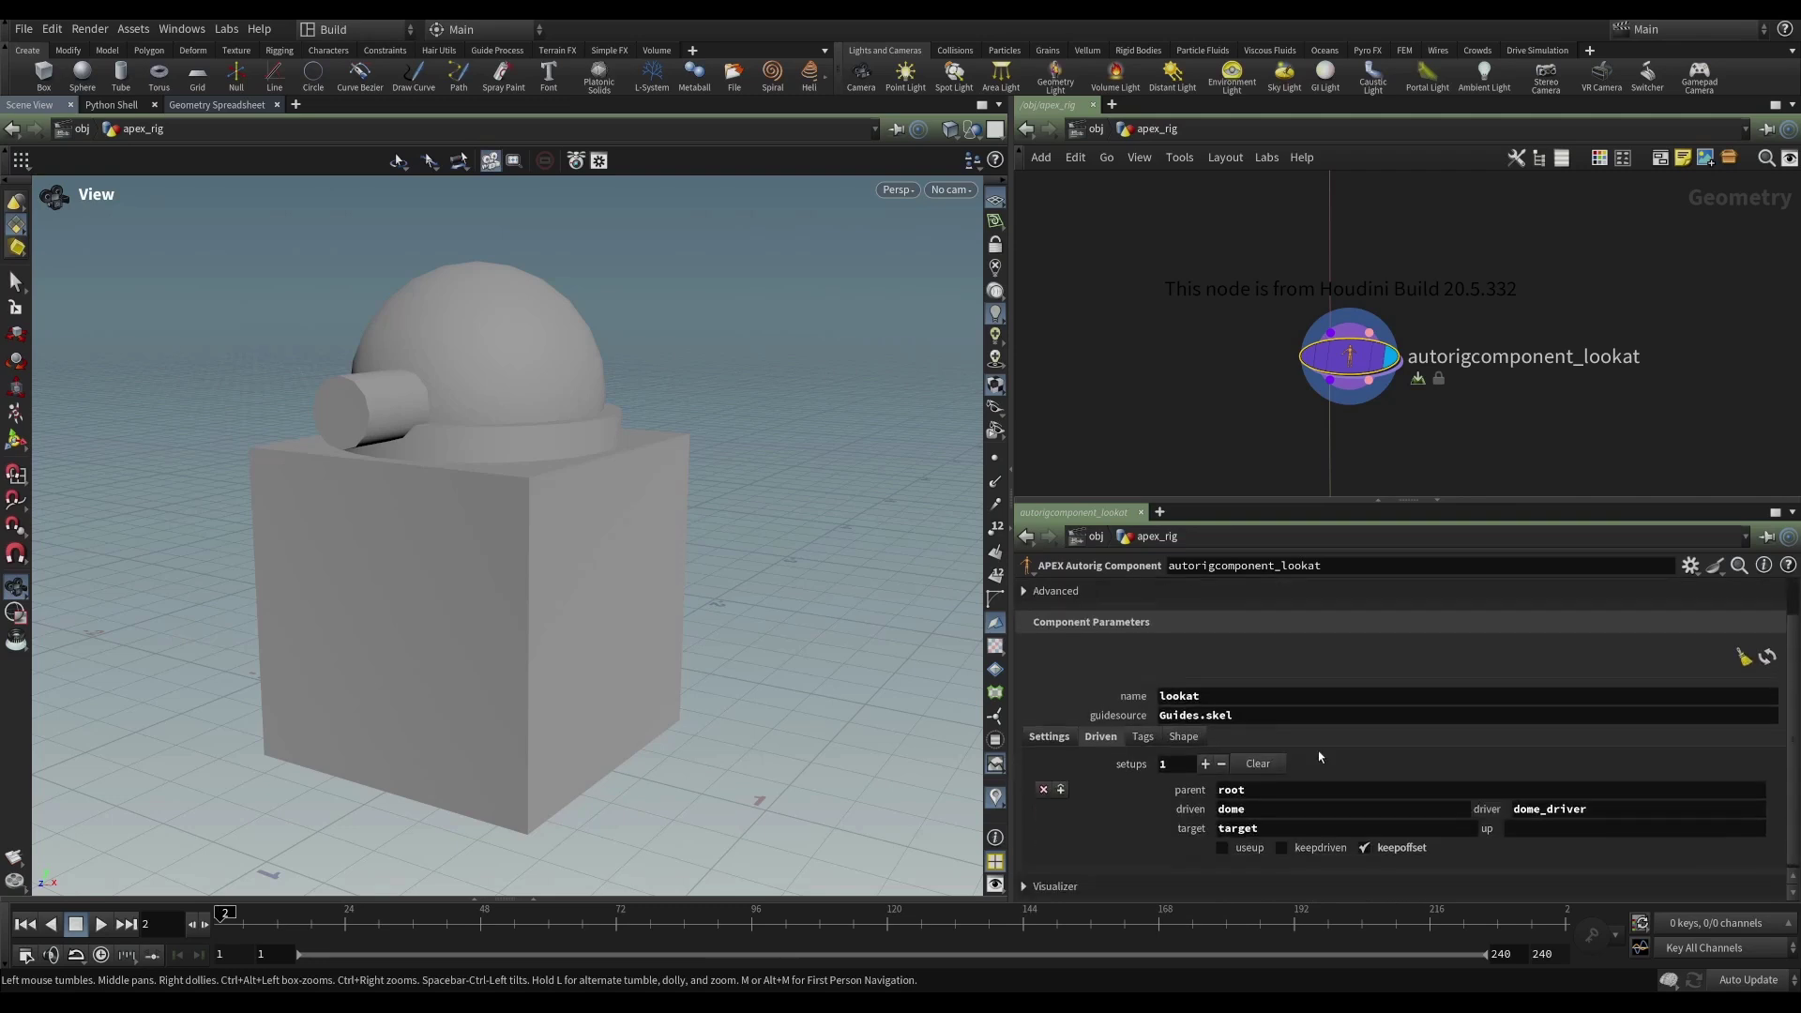
scroll(1322, 754, "down", 1)
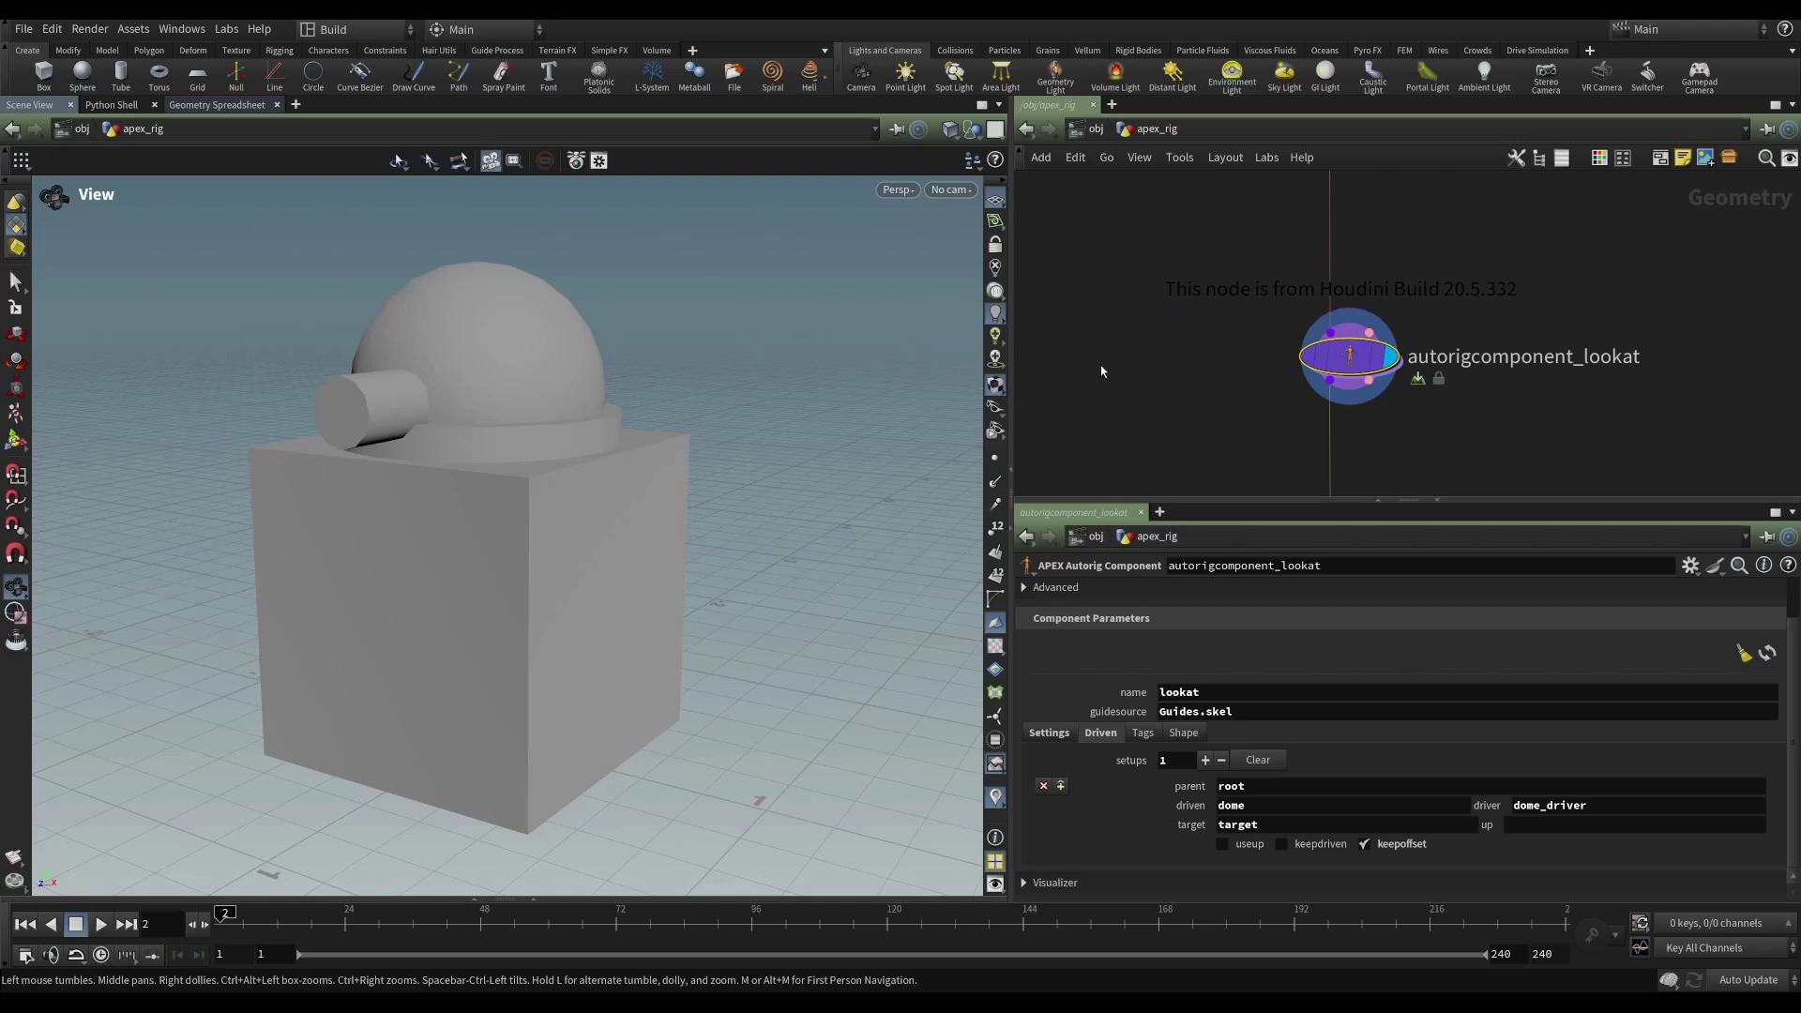
Step: Duplicate the autorigcomponent_lookat node twice, placing both copies beside the original in the network
middle_click_drag(1102, 371, 1378, 386)
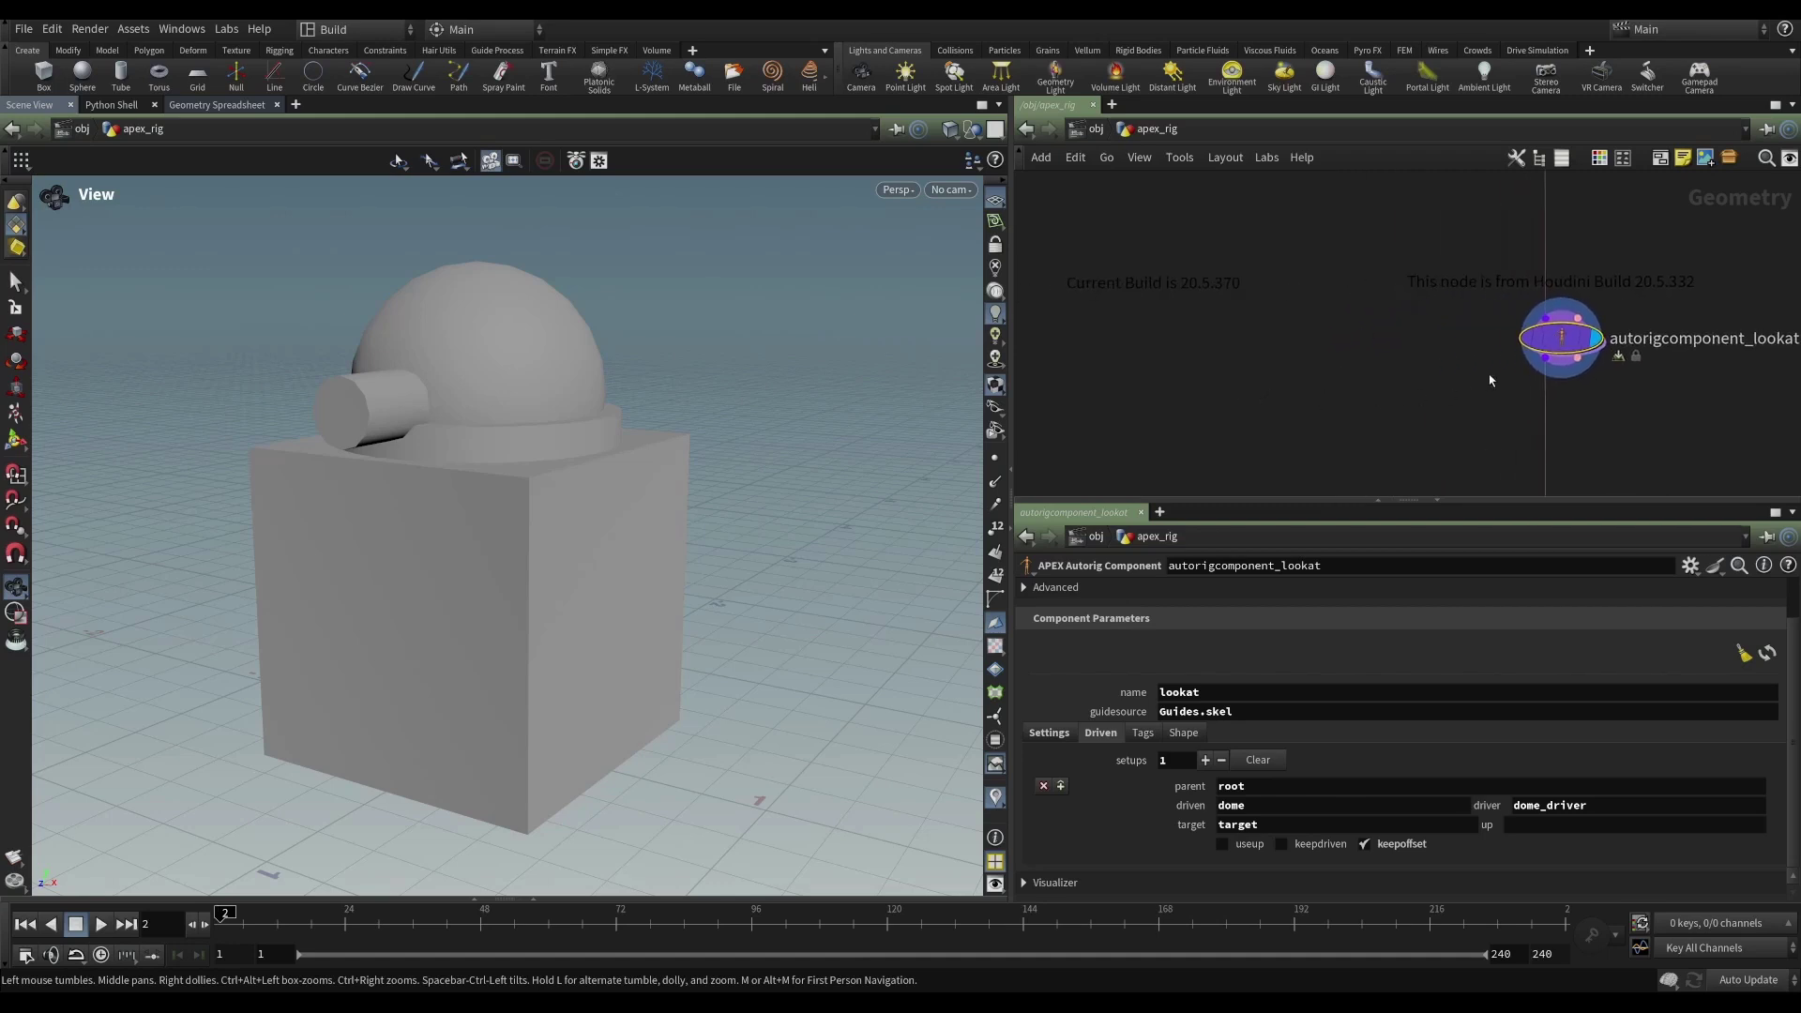
left_click_drag(1559, 339, 1163, 358, "alt")
middle_click_drag(1162, 358, 1387, 367)
left_click_drag(1386, 368, 1749, 417, "alt")
scroll(1292, 419, "down", 2)
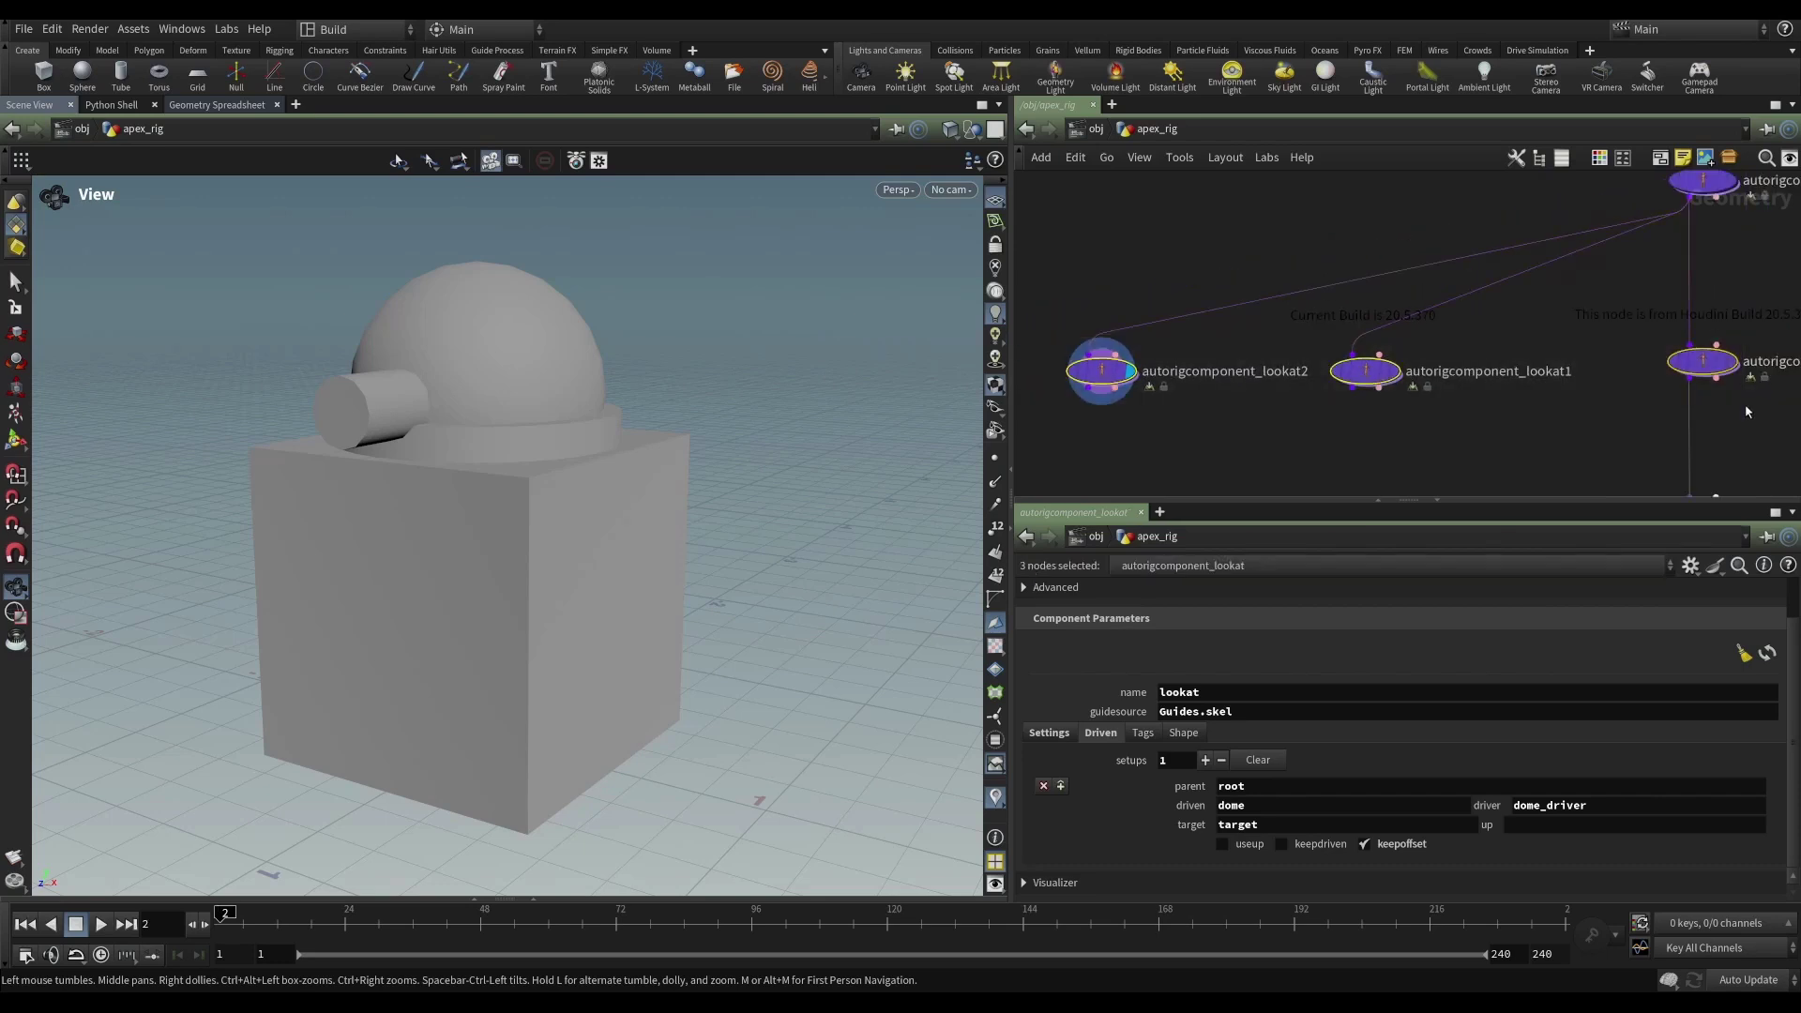
left_click(1639, 374)
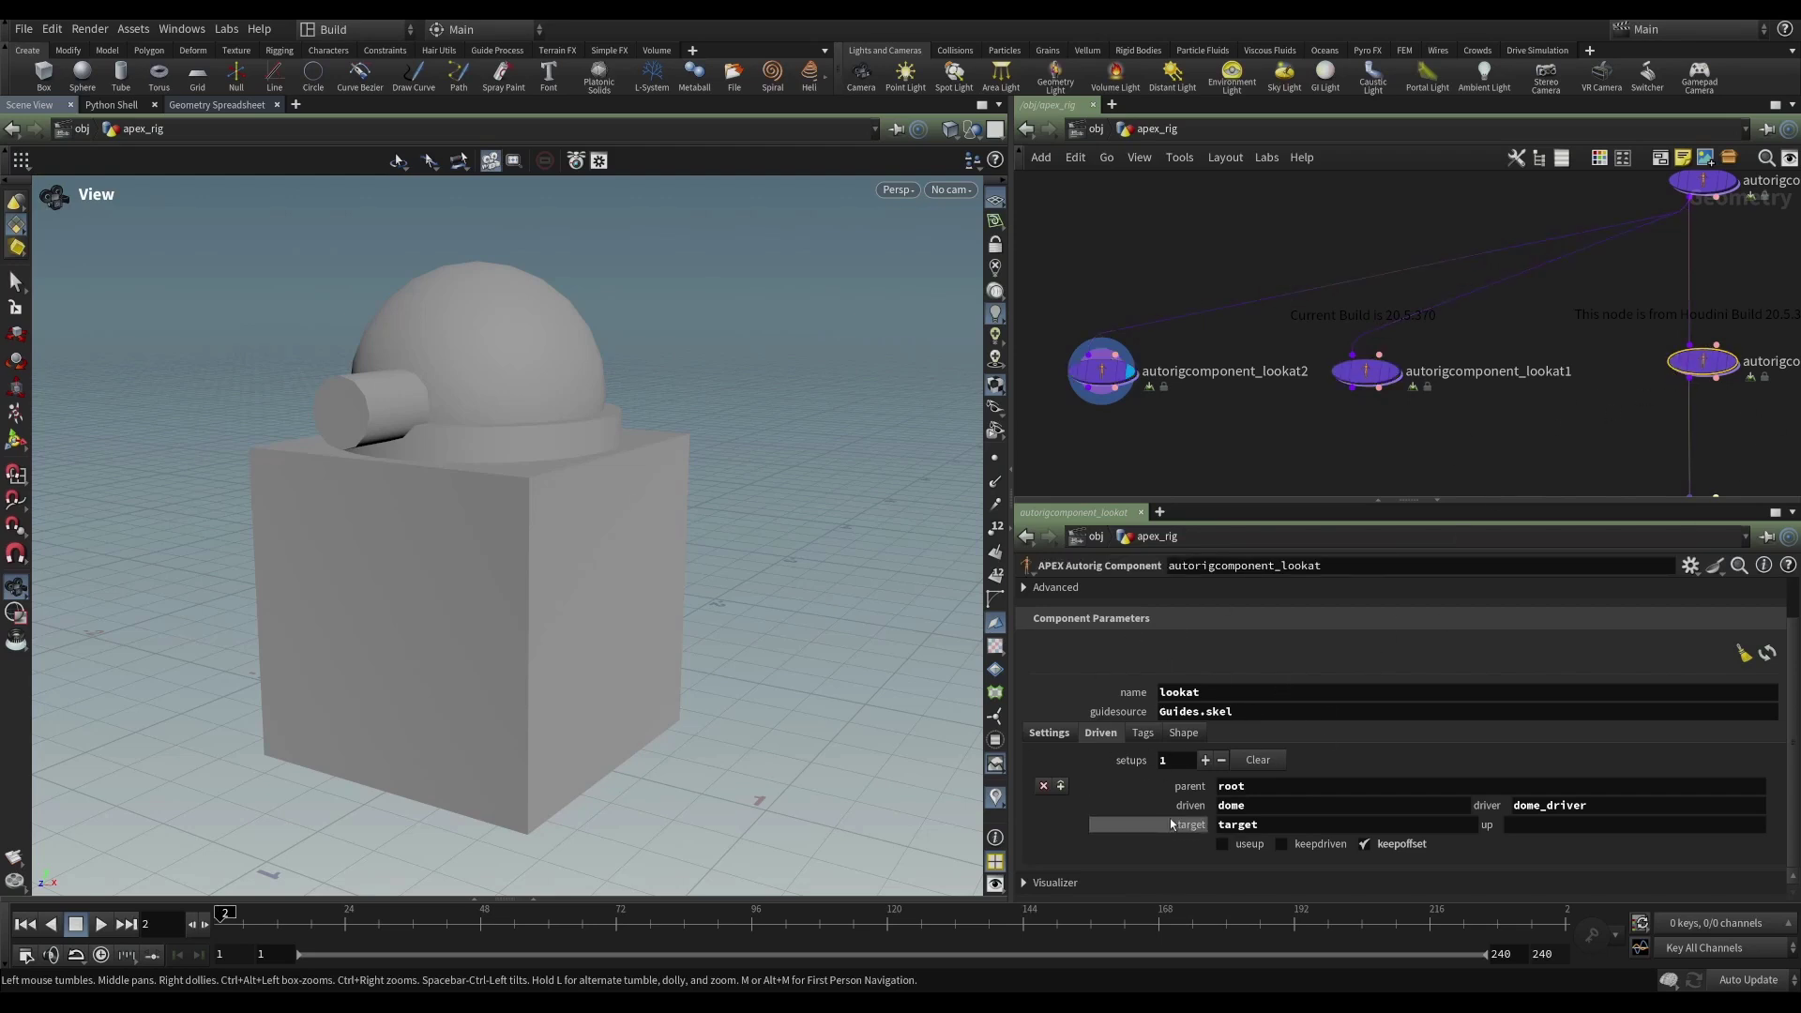
Step: Clear the component parameters of the autorigcomponent_lookat2 node
middle_click_drag(1307, 483, 1372, 474)
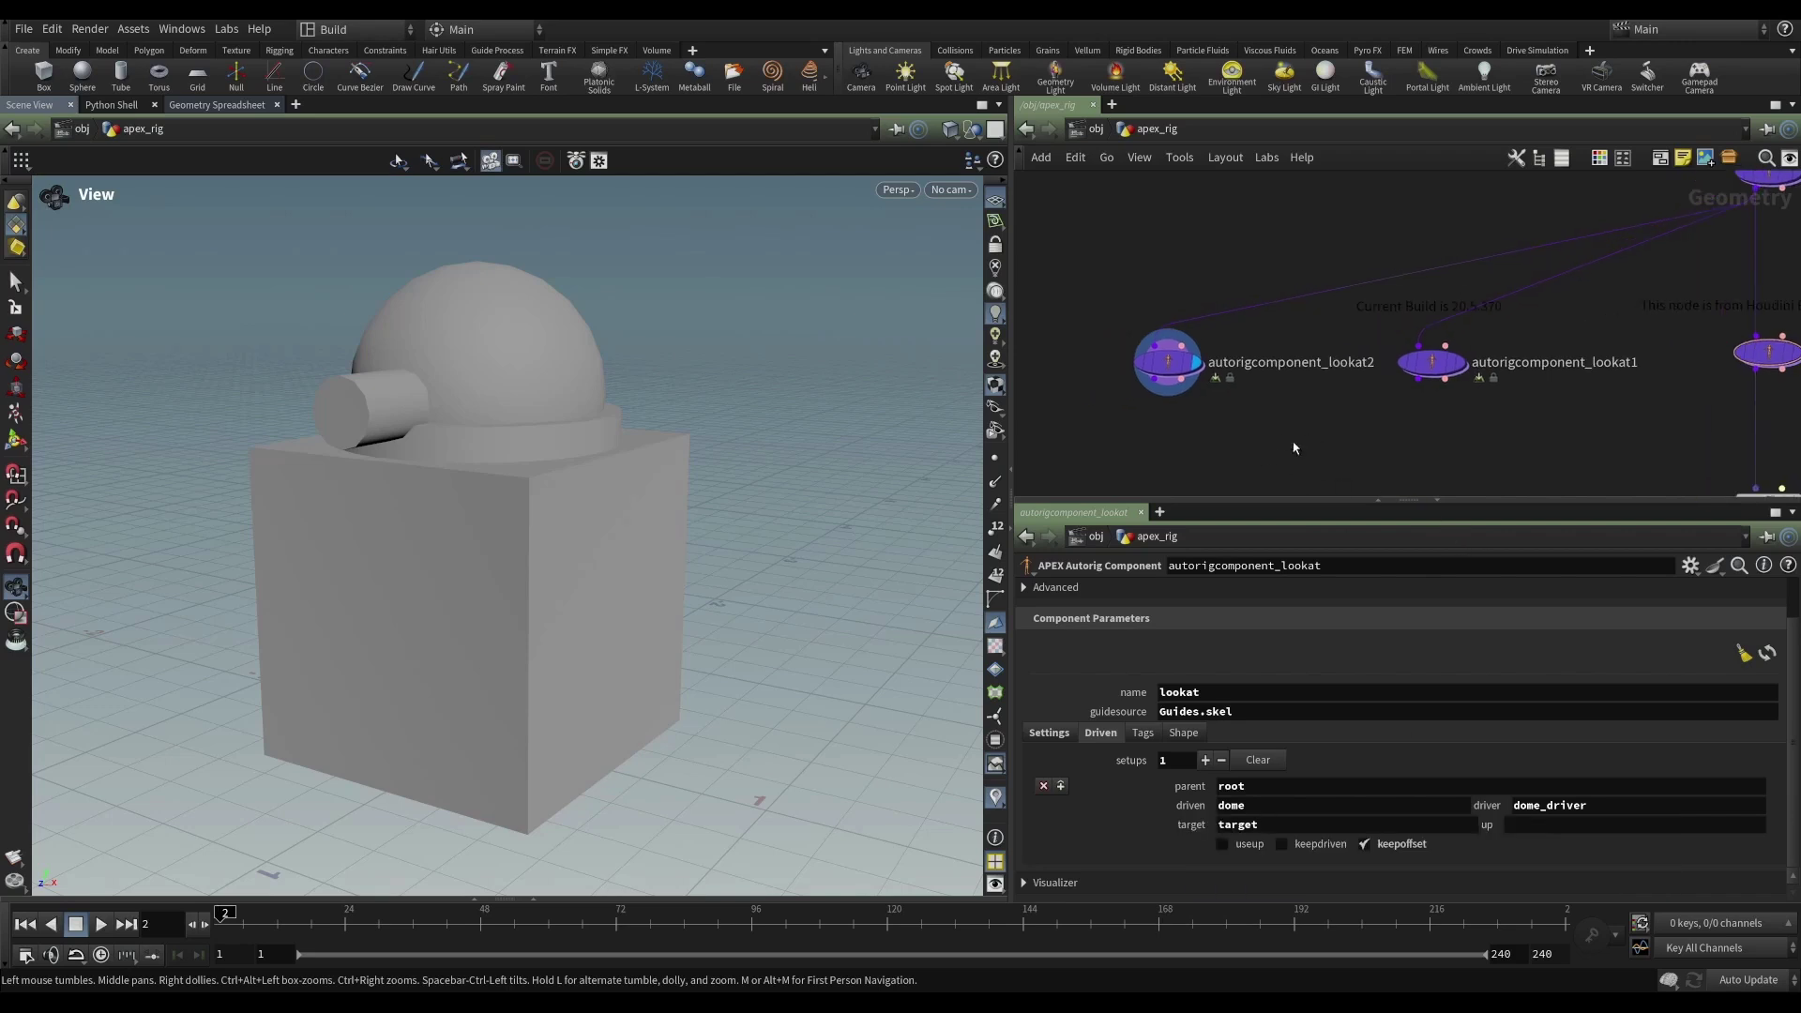
left_click(1168, 361)
left_click(1742, 657)
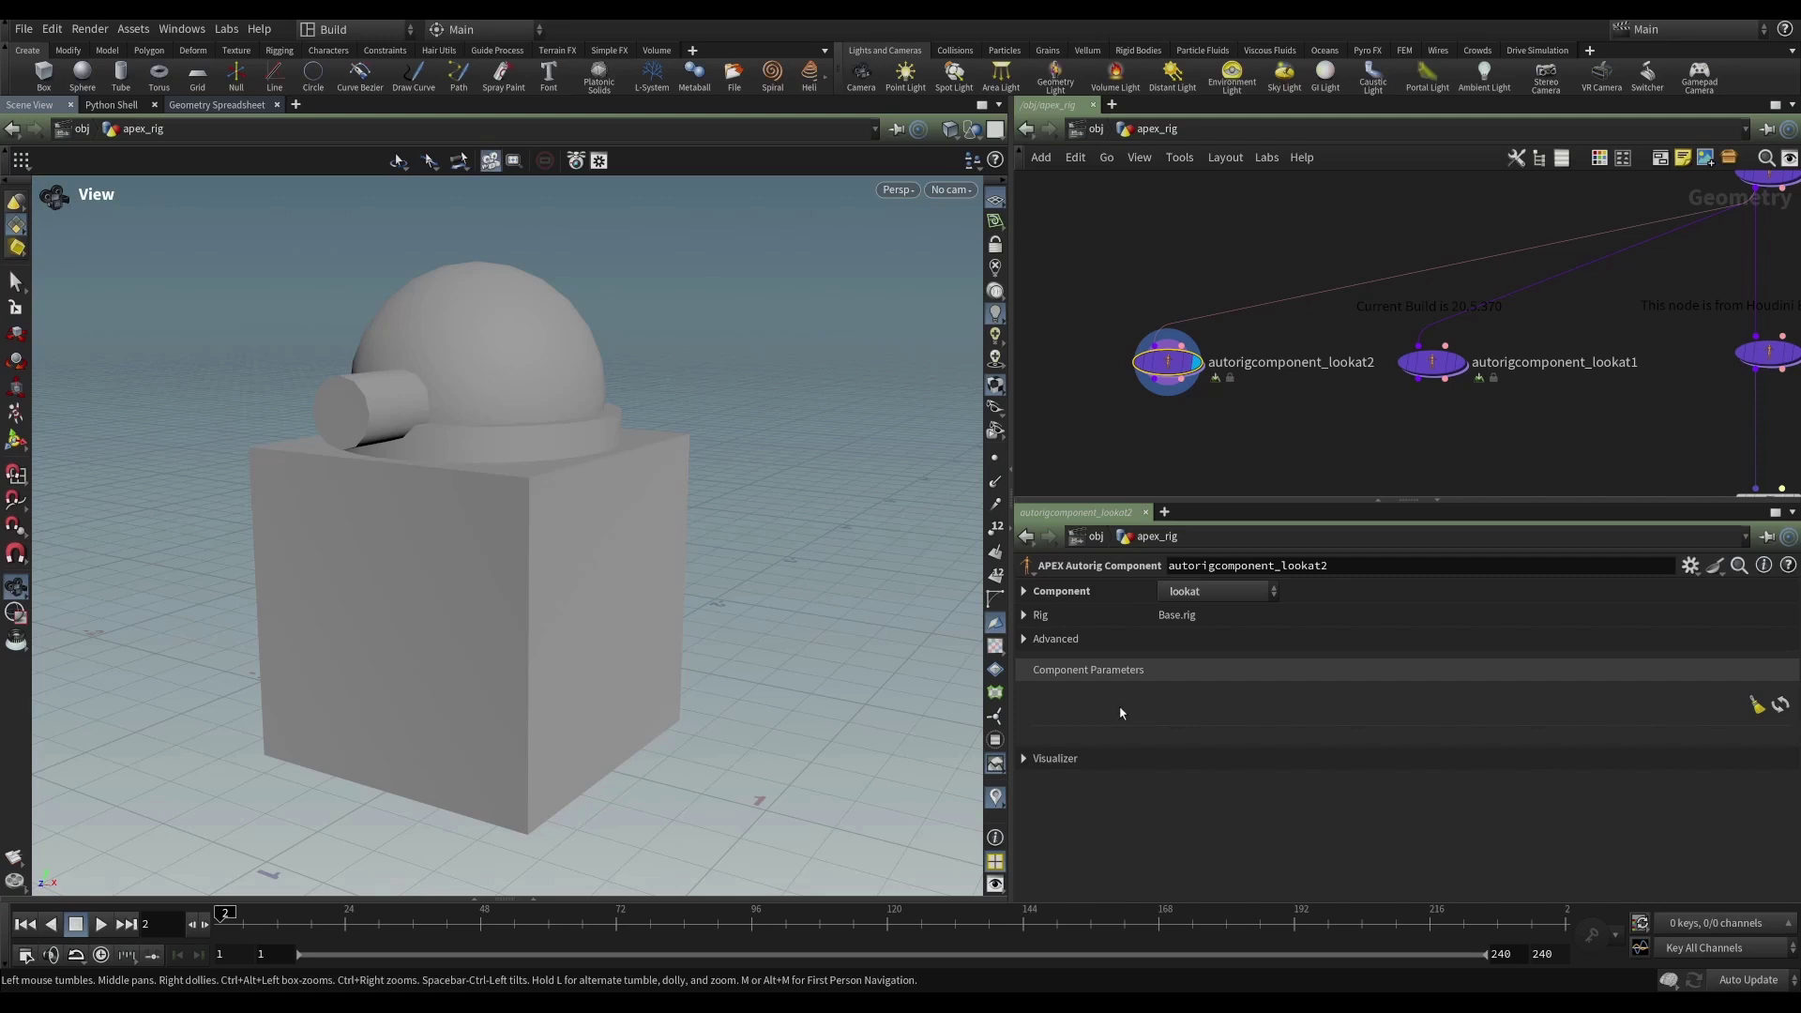
Step: Check the component file path of autorigcomponent_lookat2 and reload its component parameters from that source
left_click(1025, 592)
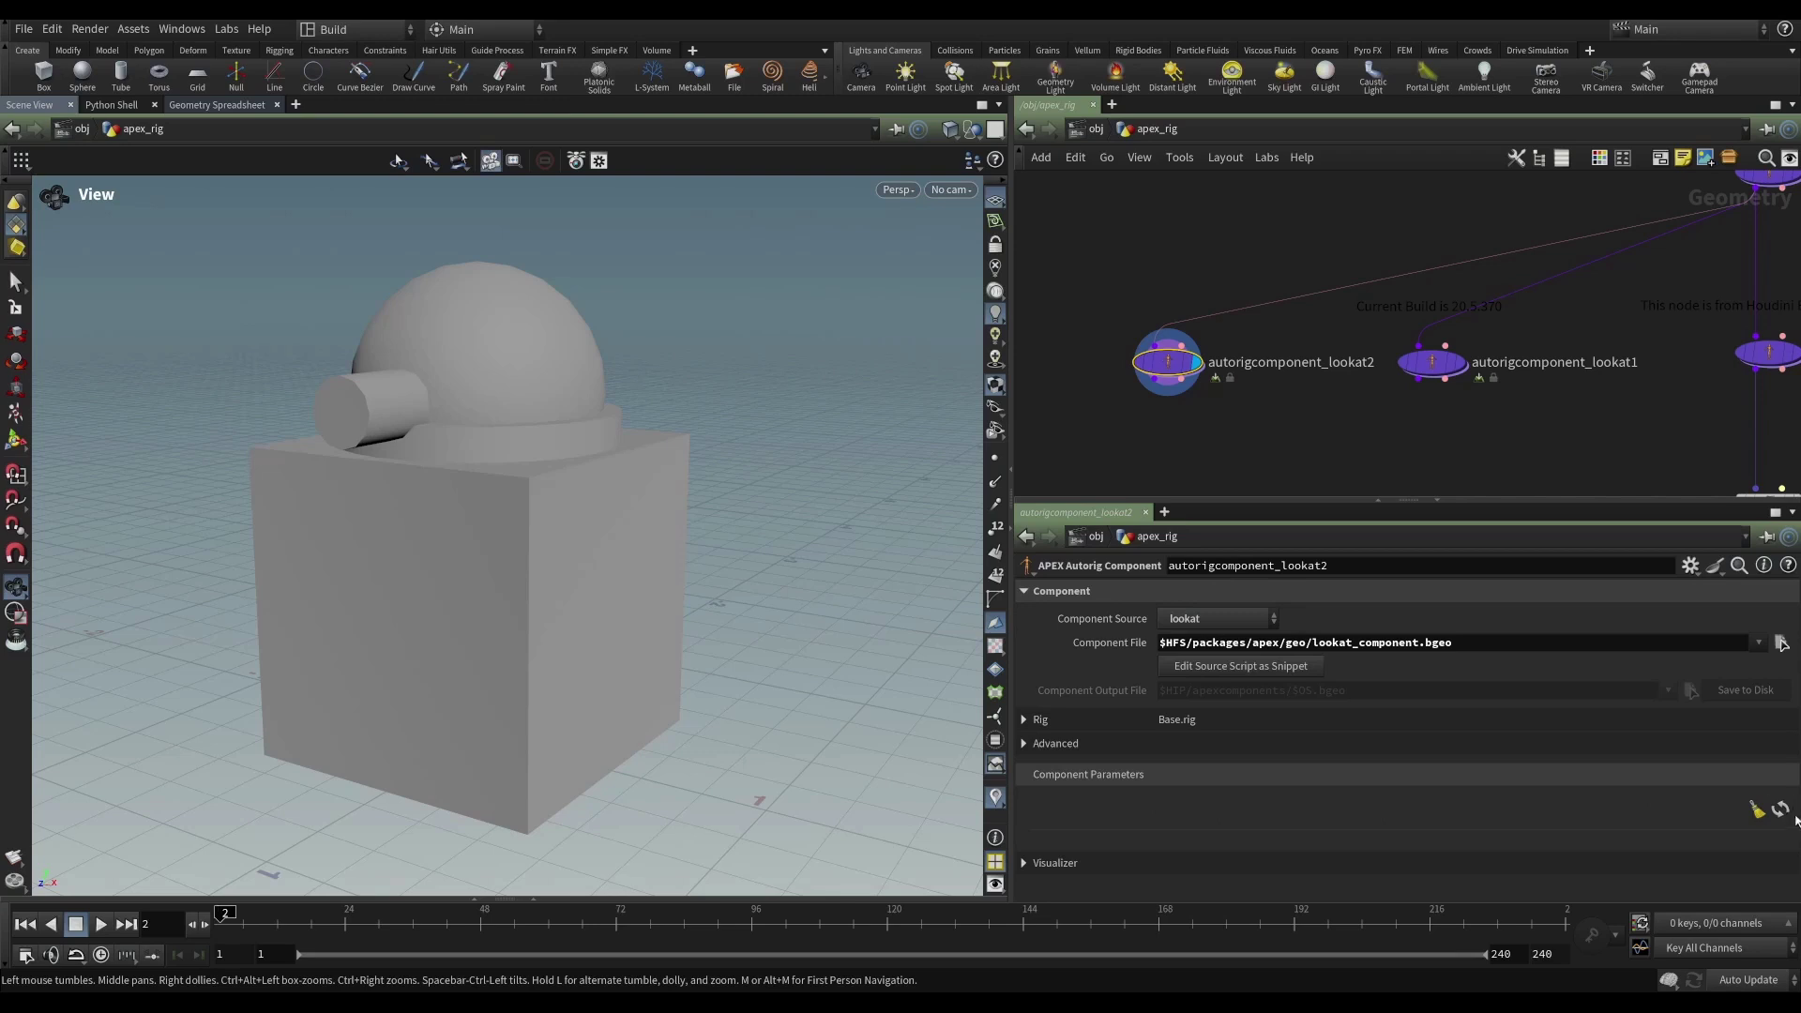
left_click(1323, 642)
key("shift+End")
left_click(1780, 810)
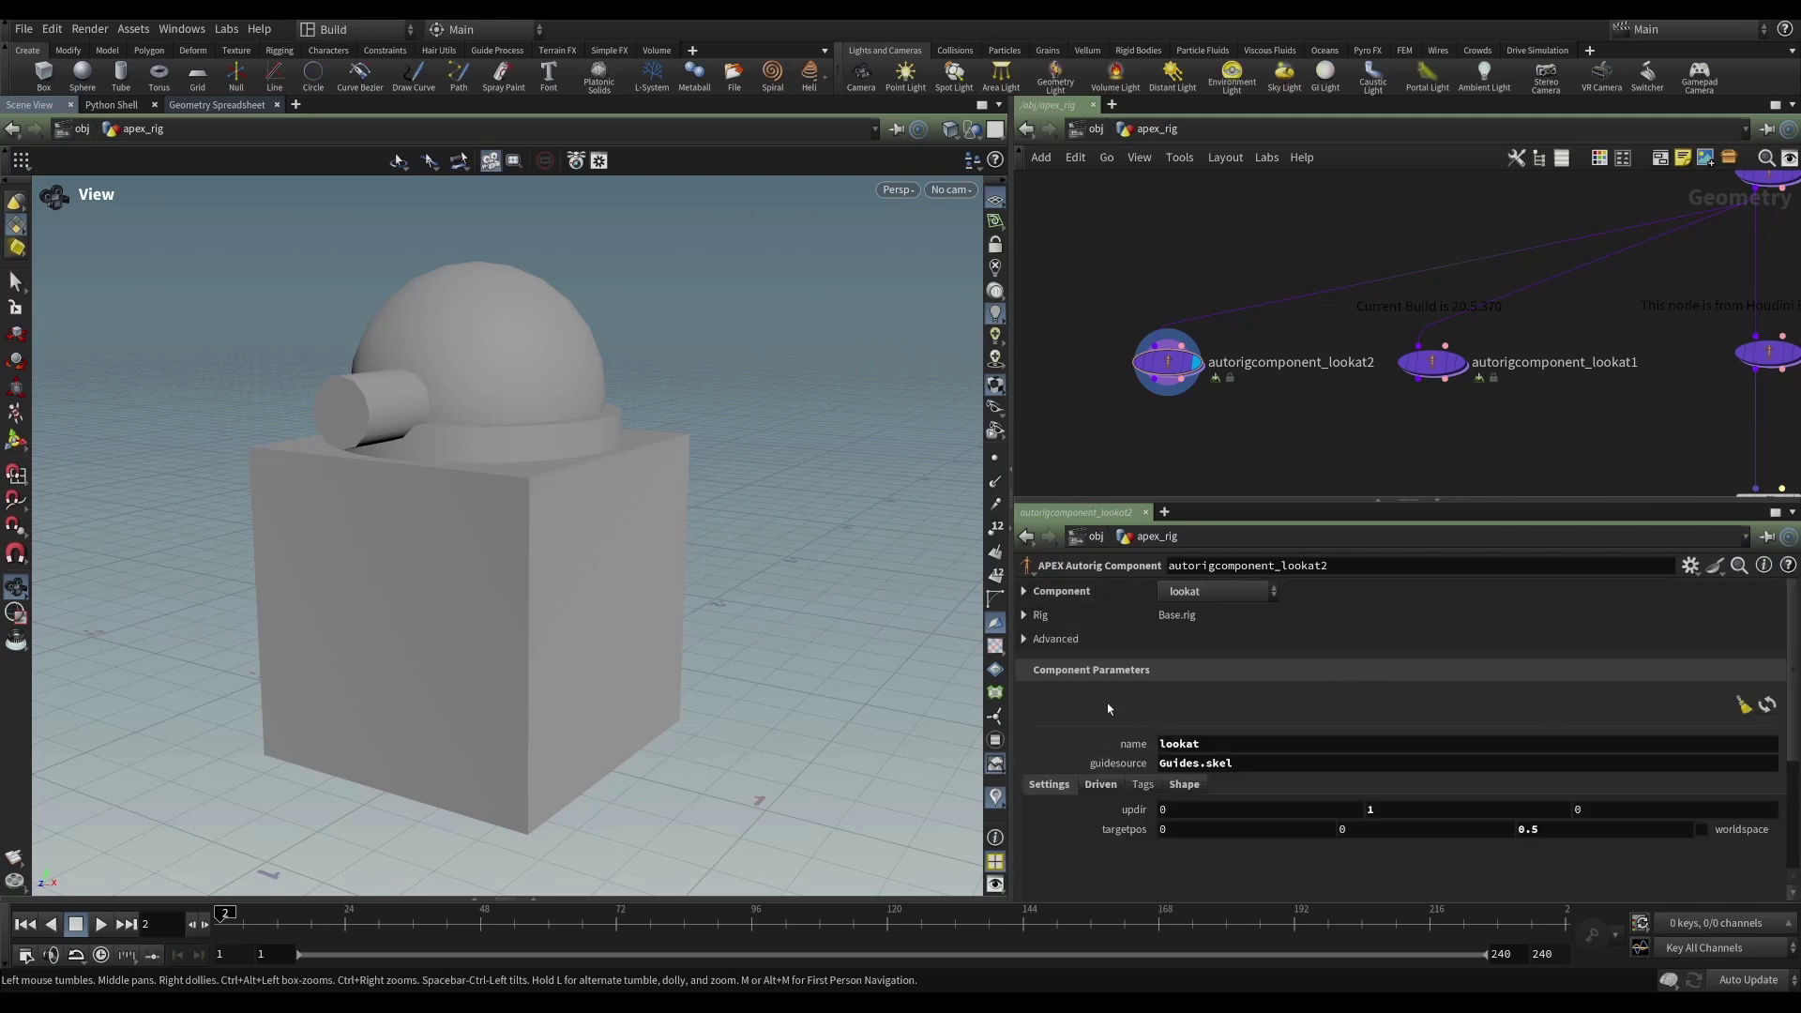
Step: Examine the reloaded driven setup of autorigcomponent_lookat2, including the driven, driver, target and up entries
scroll(1107, 701, "down", 3)
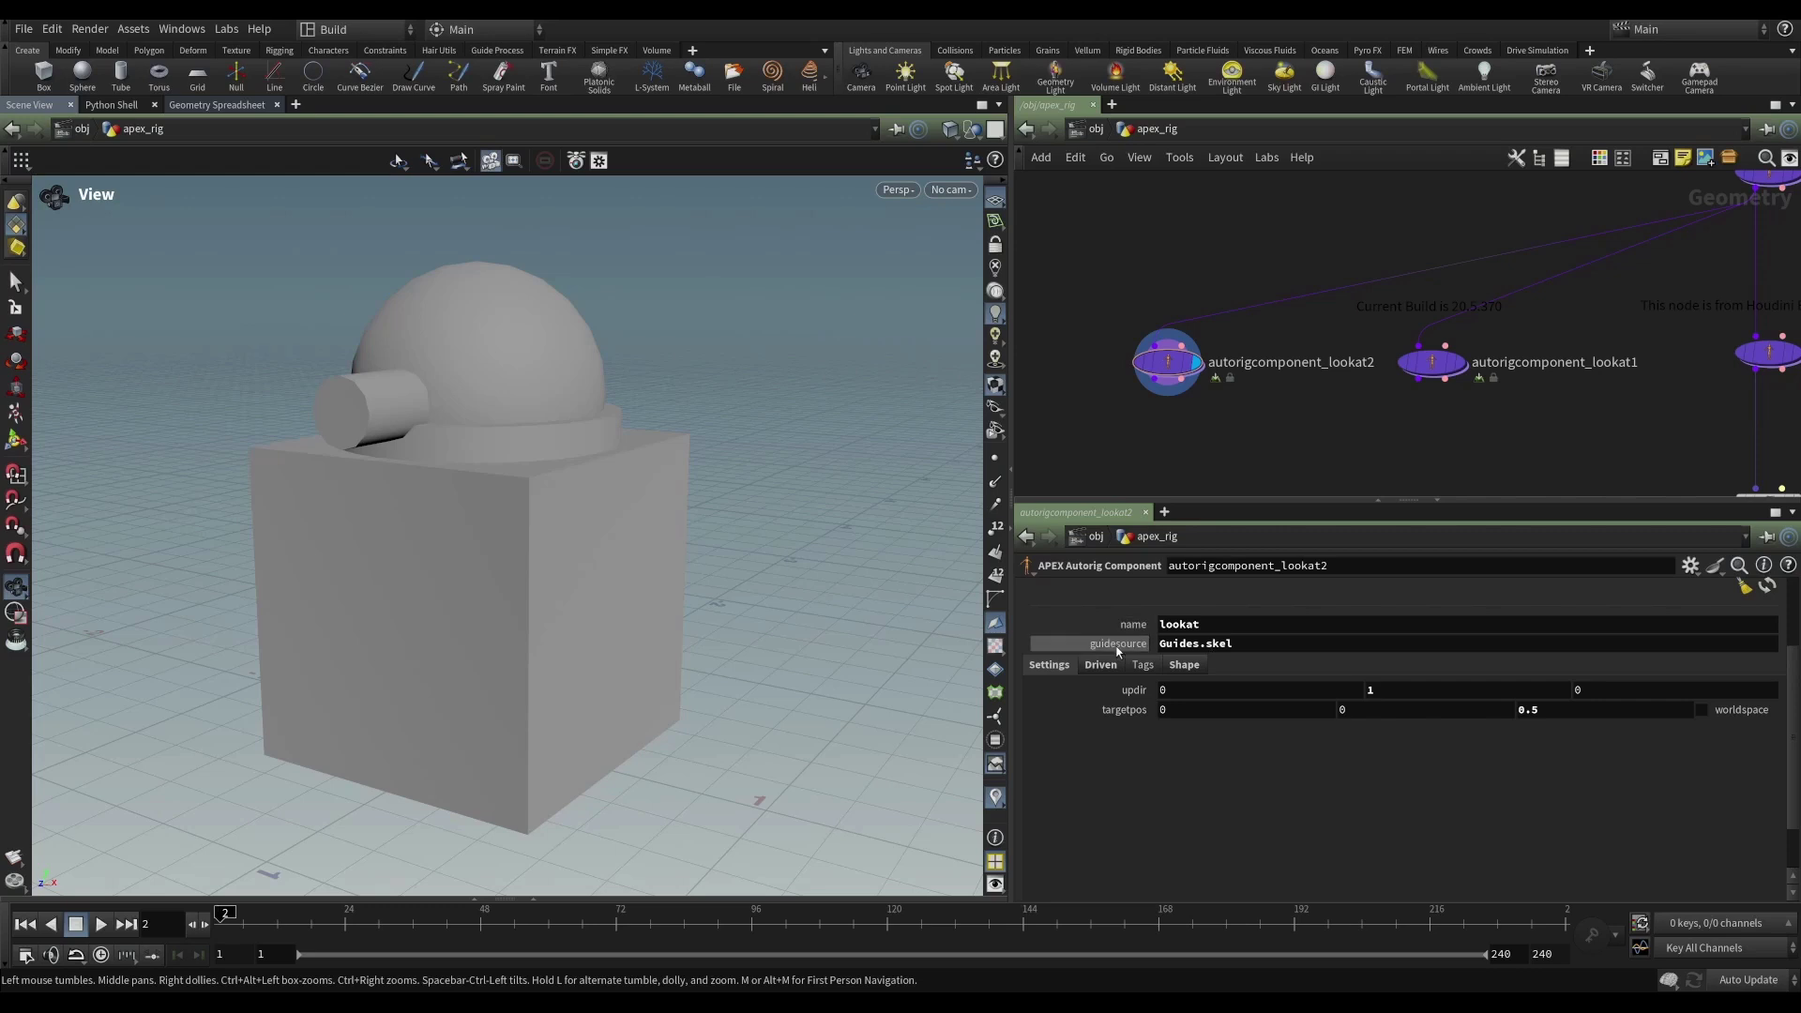
left_click(1100, 665)
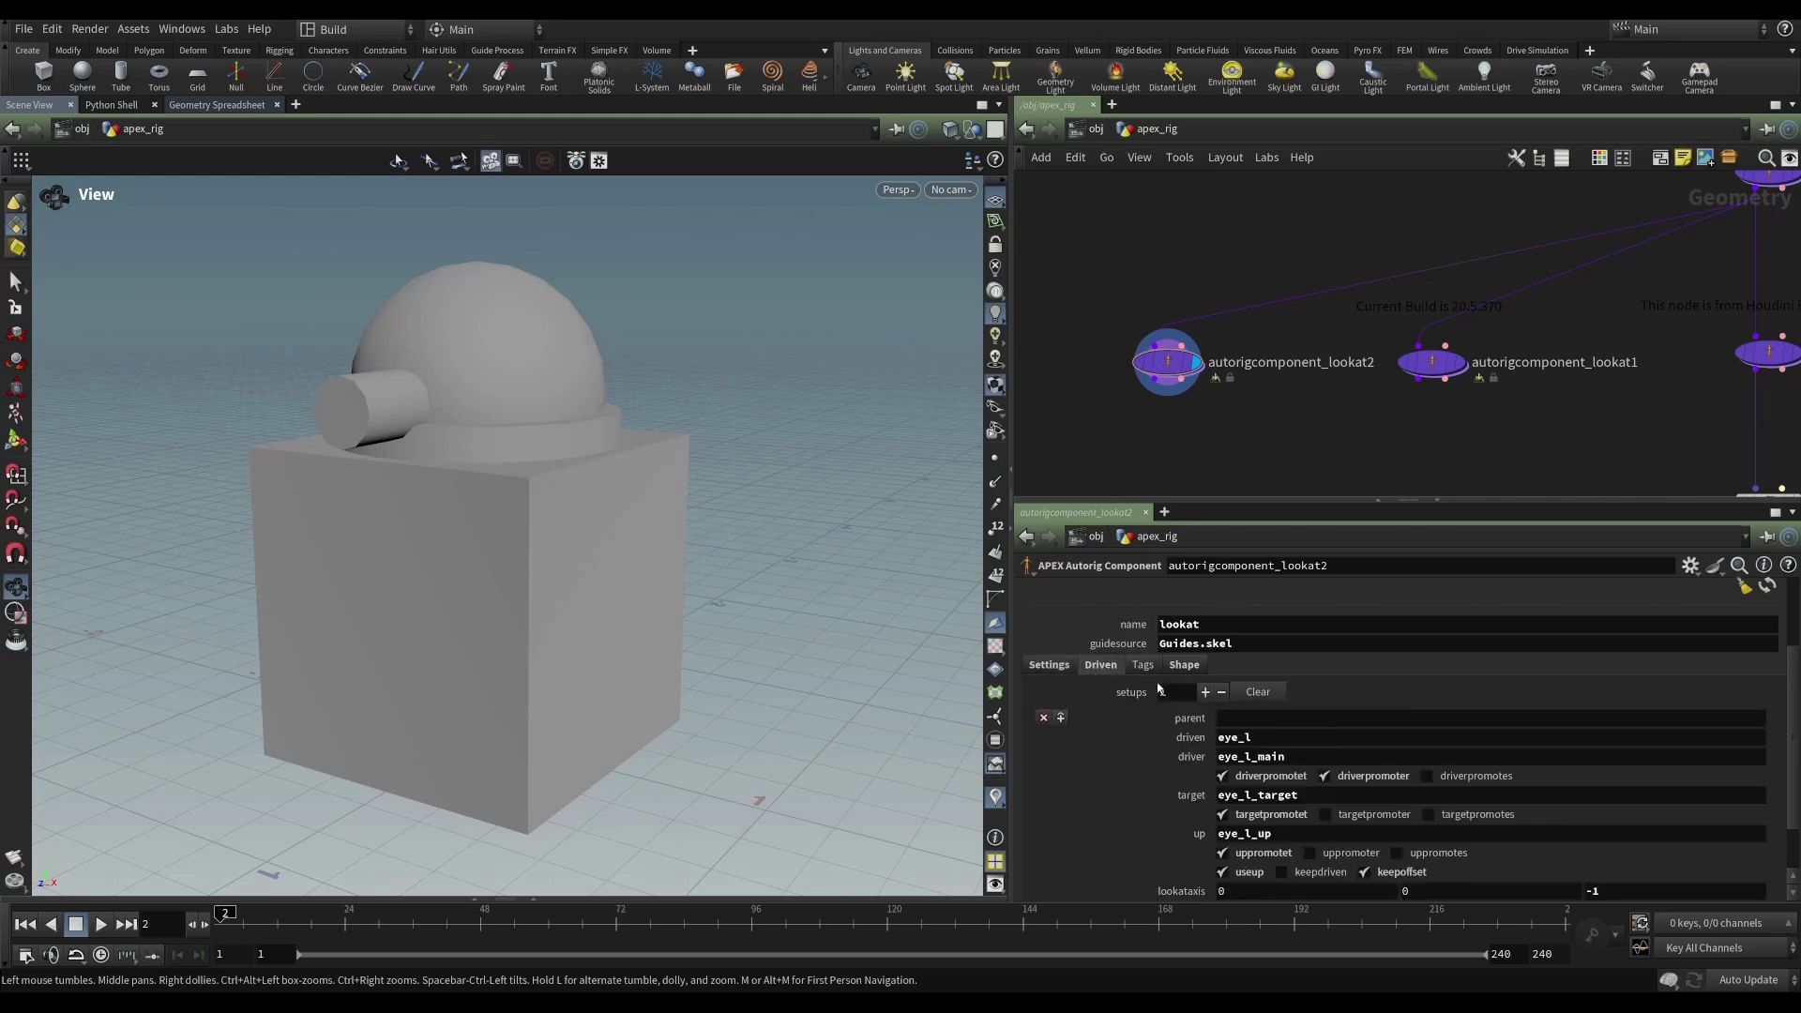
scroll(1248, 760, "down", 1)
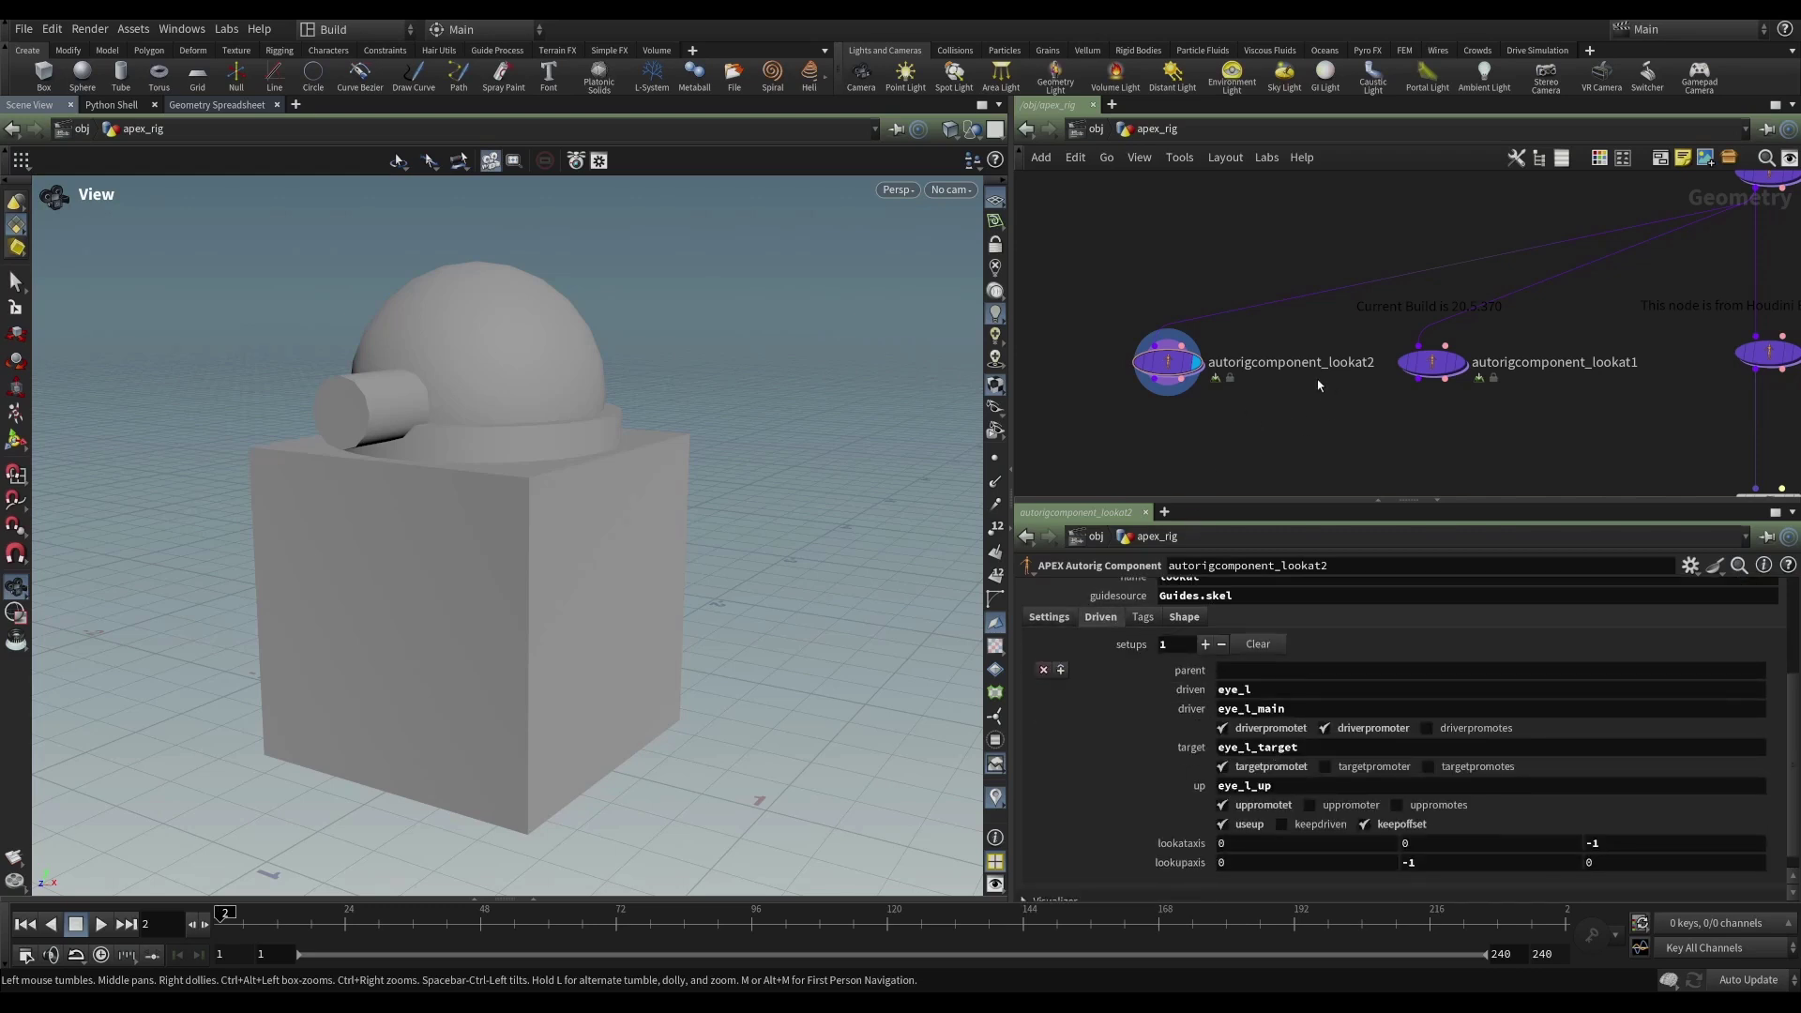
scroll(1129, 685, "up", 3)
scroll(1129, 681, "down", 3)
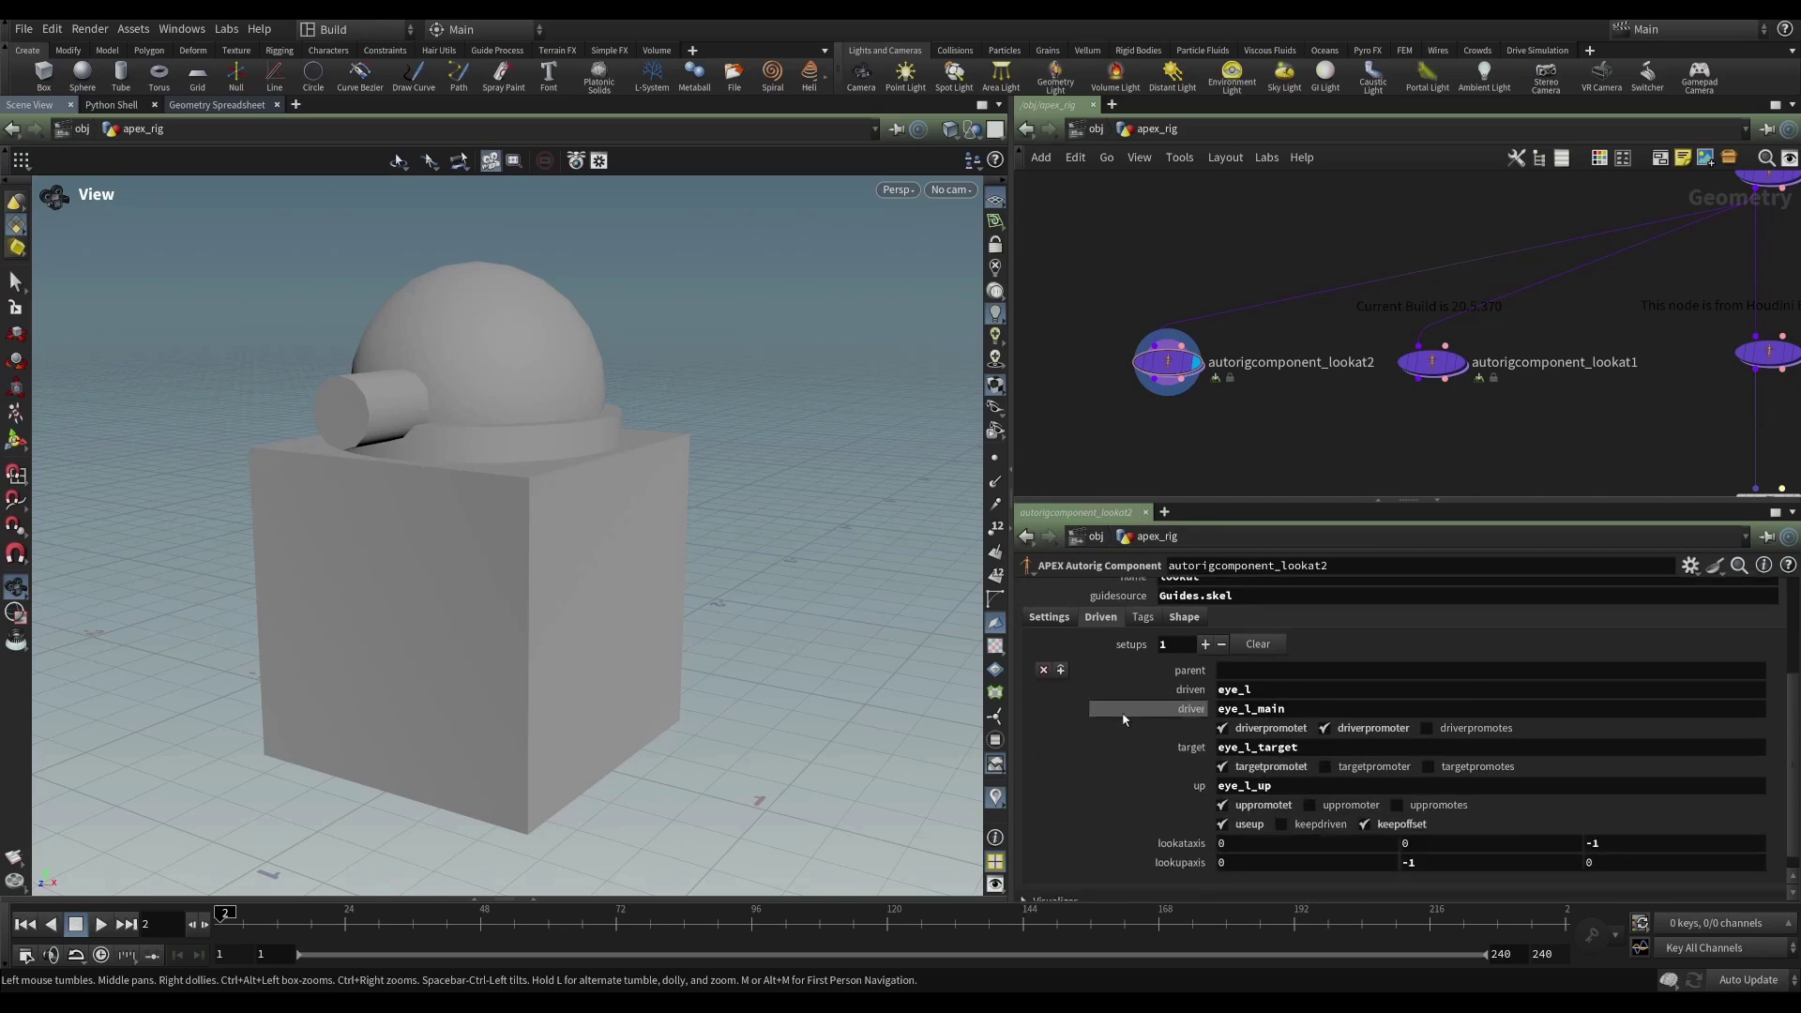
left_click(1238, 689)
double_click(1235, 690)
double_click(1230, 708)
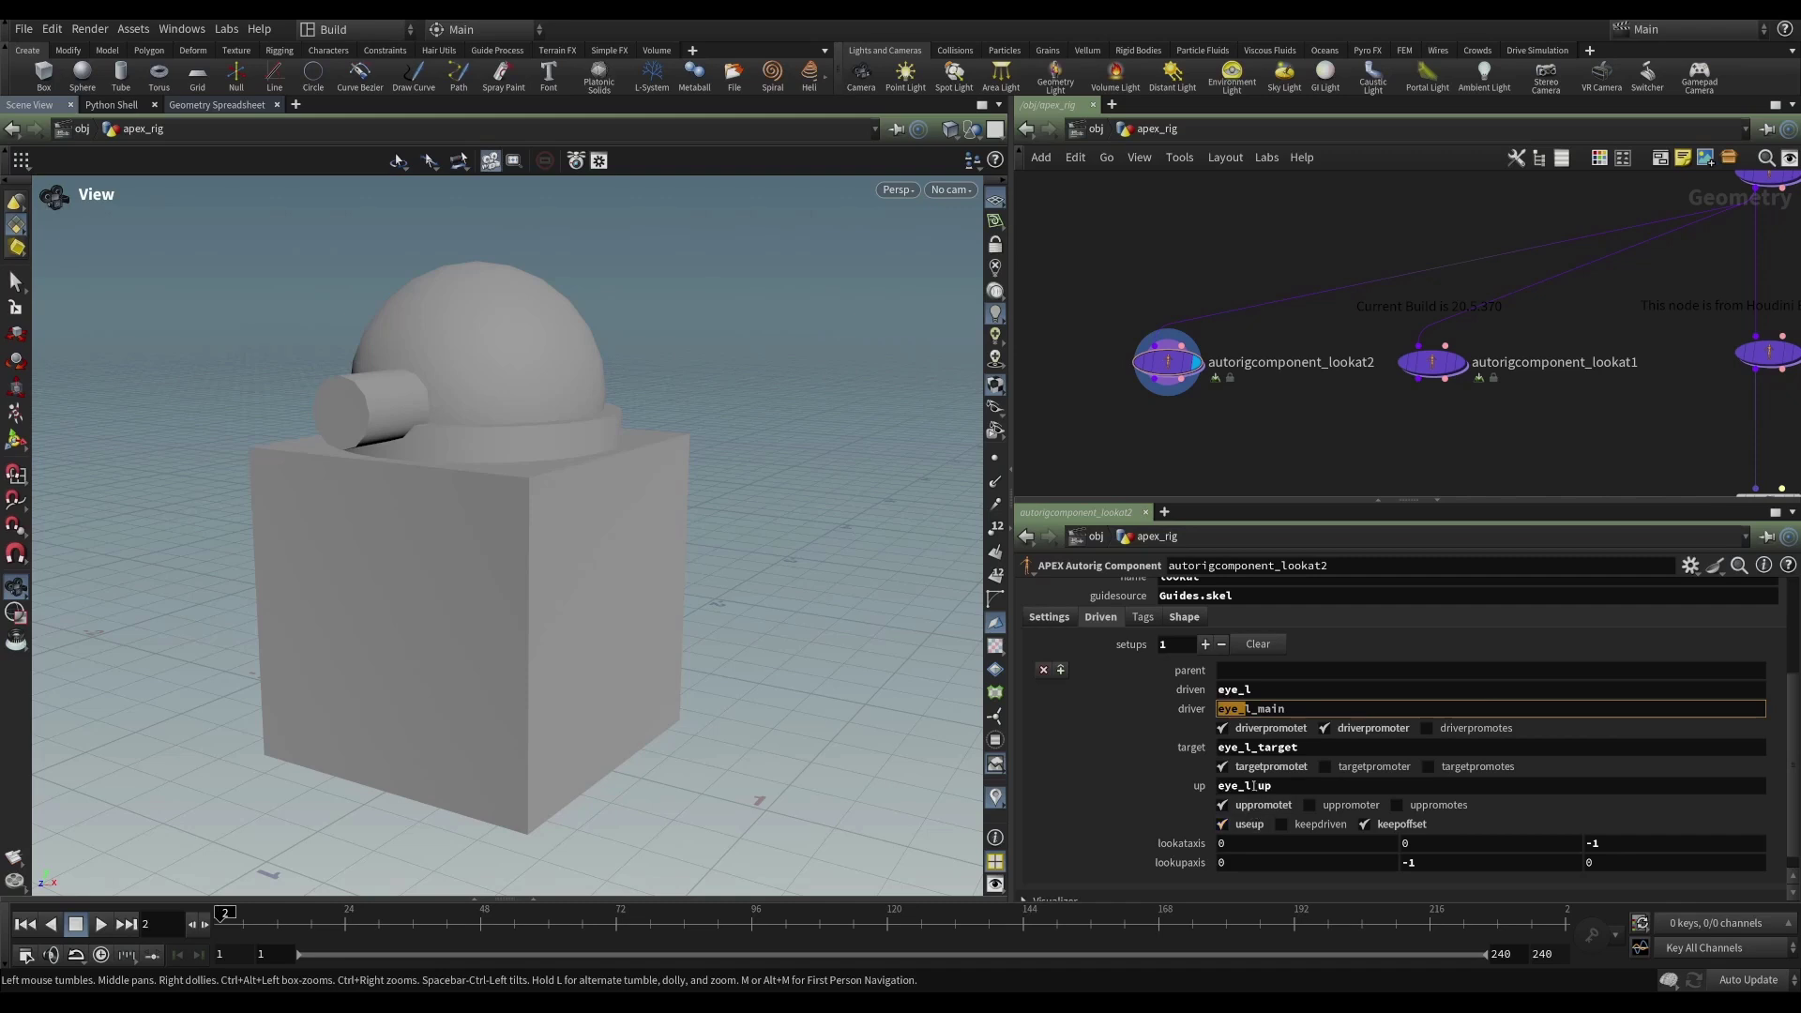
key("Escape")
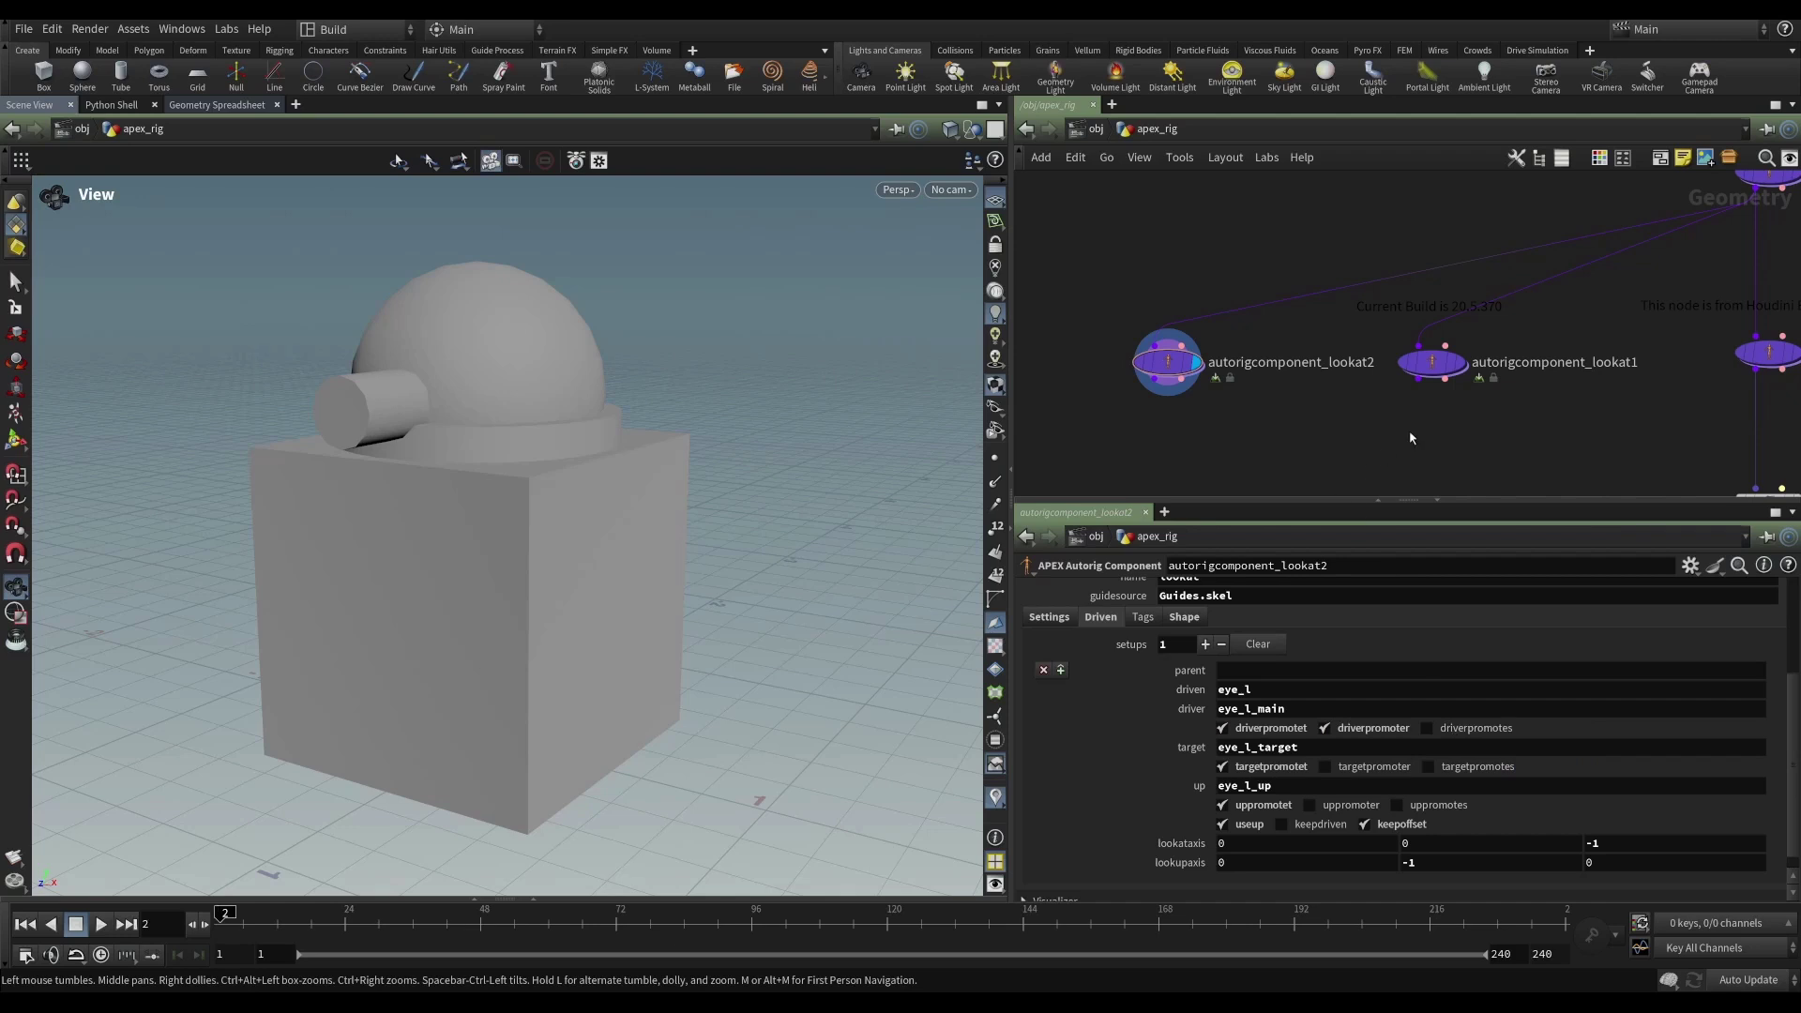
middle_click_drag(1484, 424, 1315, 432)
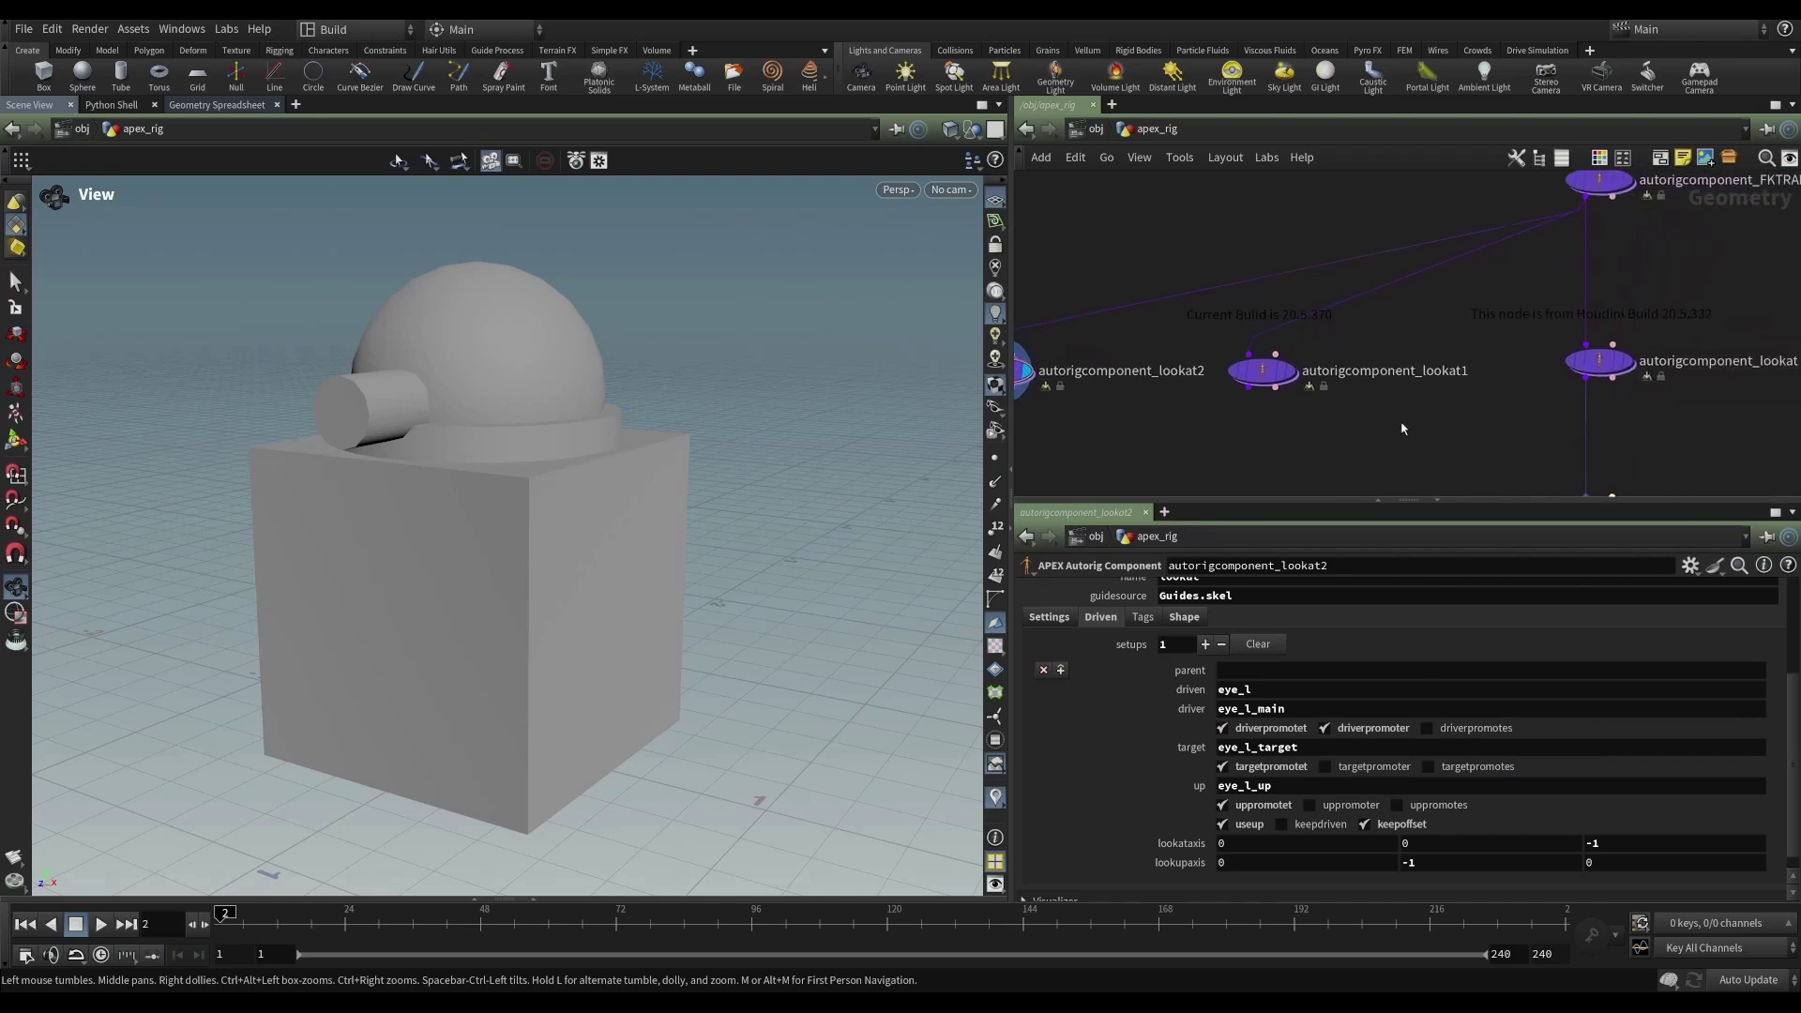
Step: Compare the driven setup parameters of the original autorigcomponent_lookat node with those of autorigcomponent_lookat2
left_click(1599, 364)
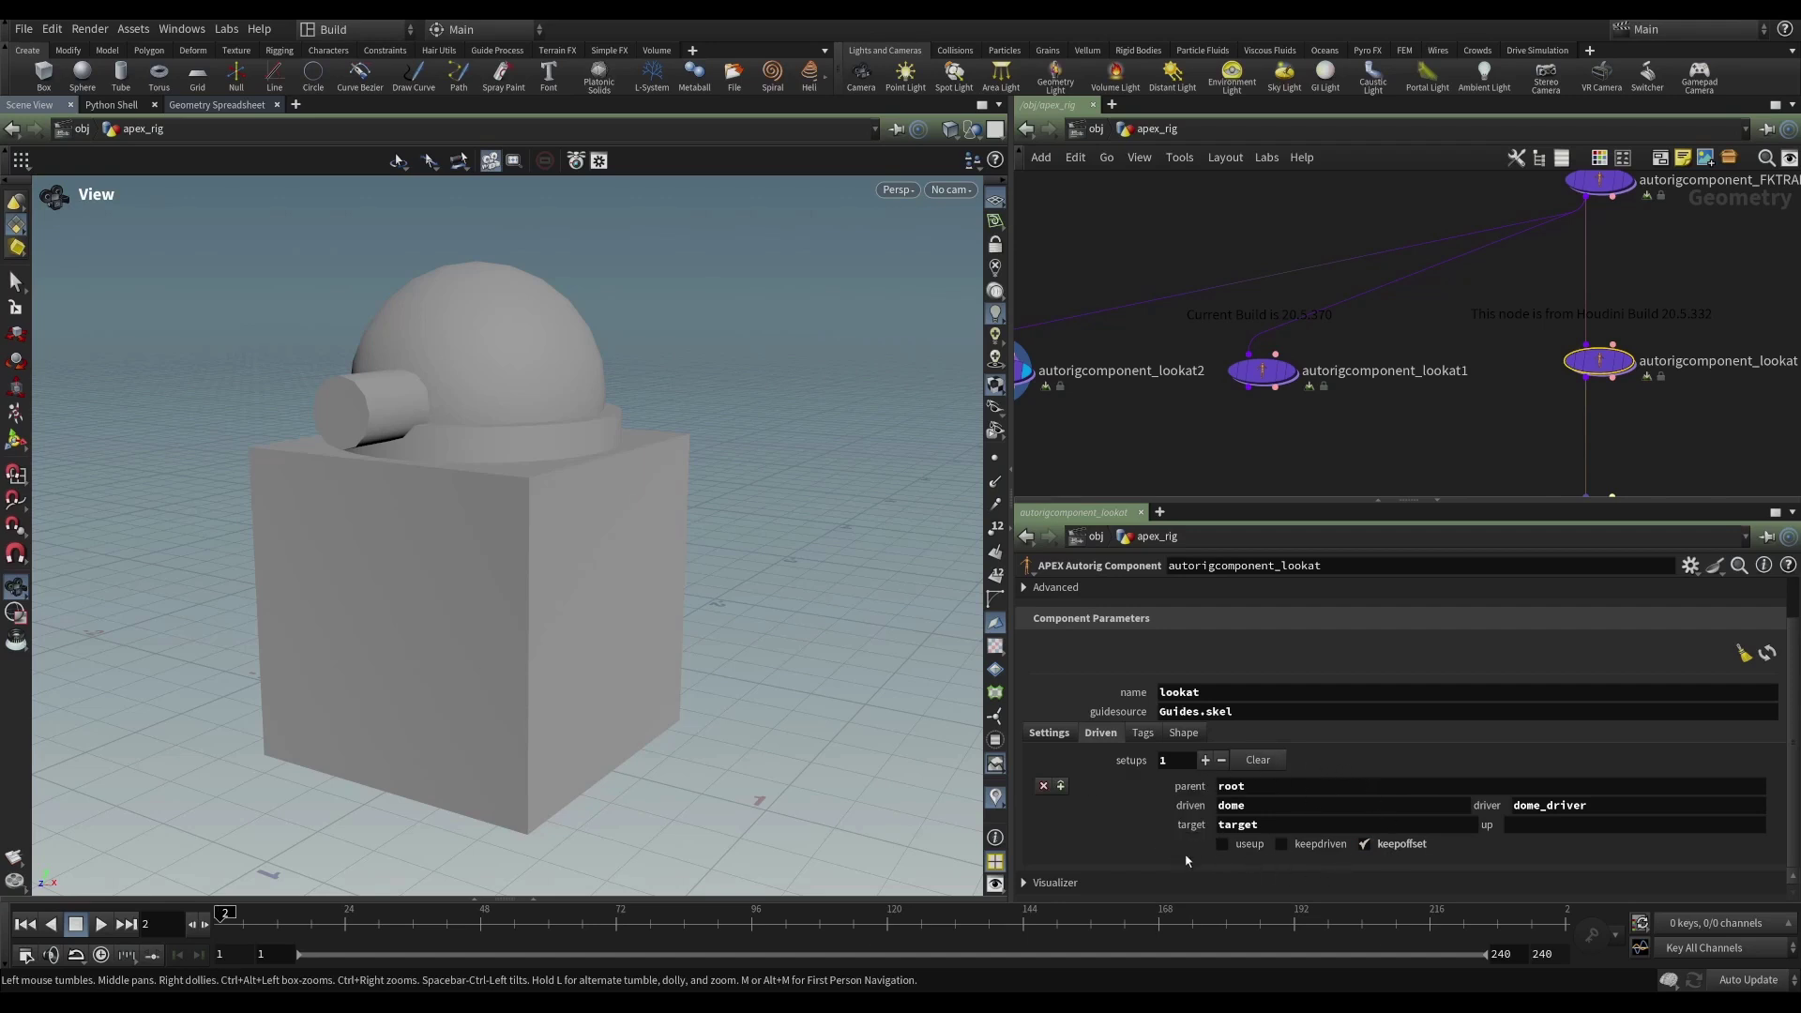
middle_click_drag(1314, 450, 1388, 420)
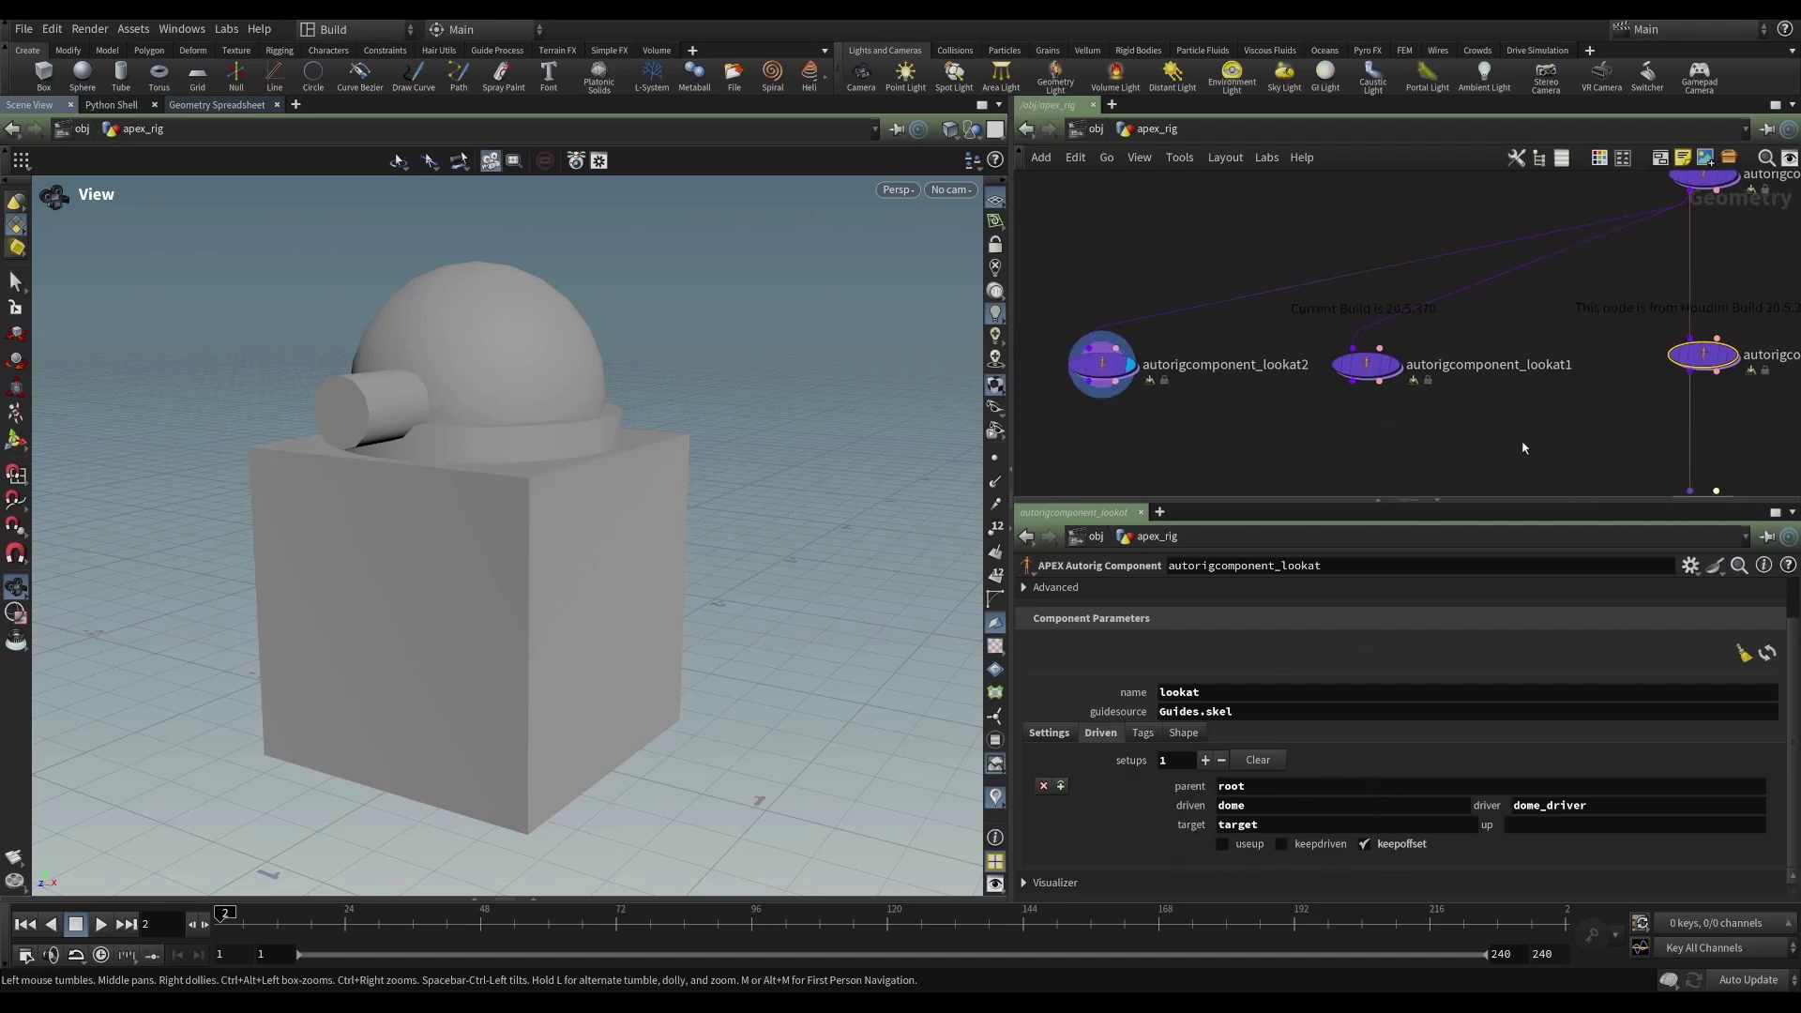
middle_click_drag(1709, 361, 1639, 367)
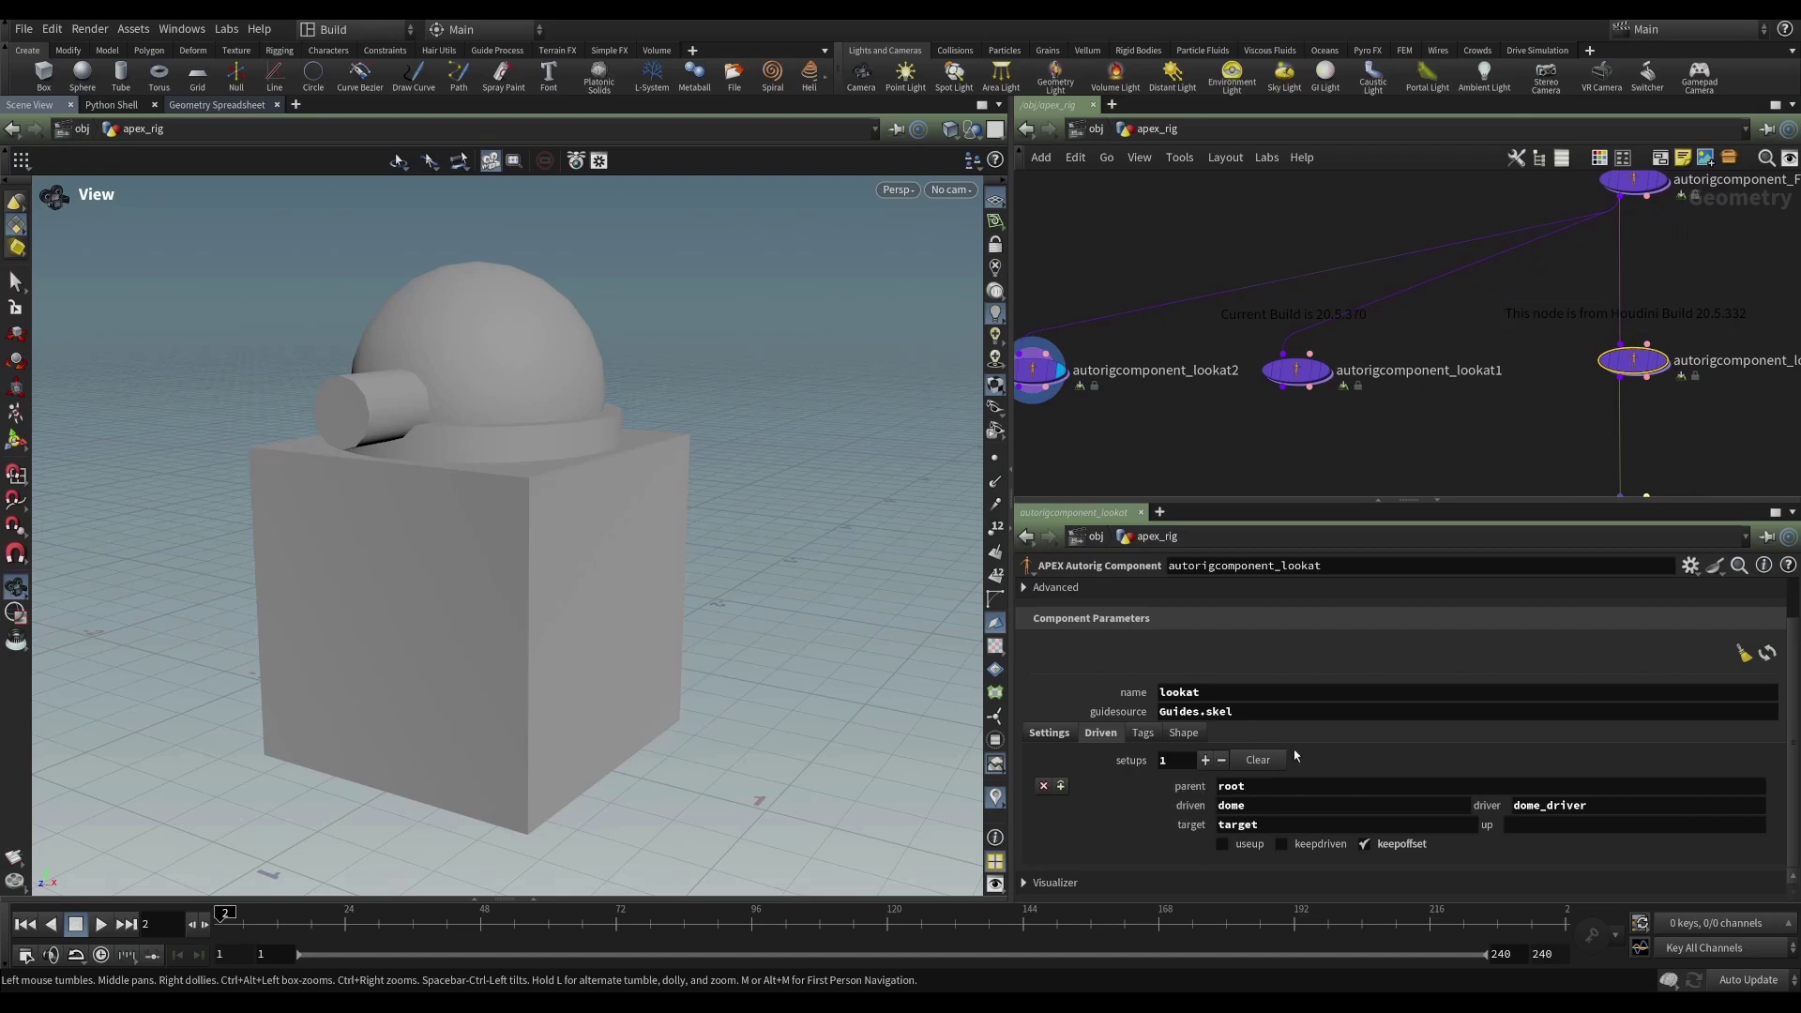
middle_click_drag(1167, 470, 1241, 438)
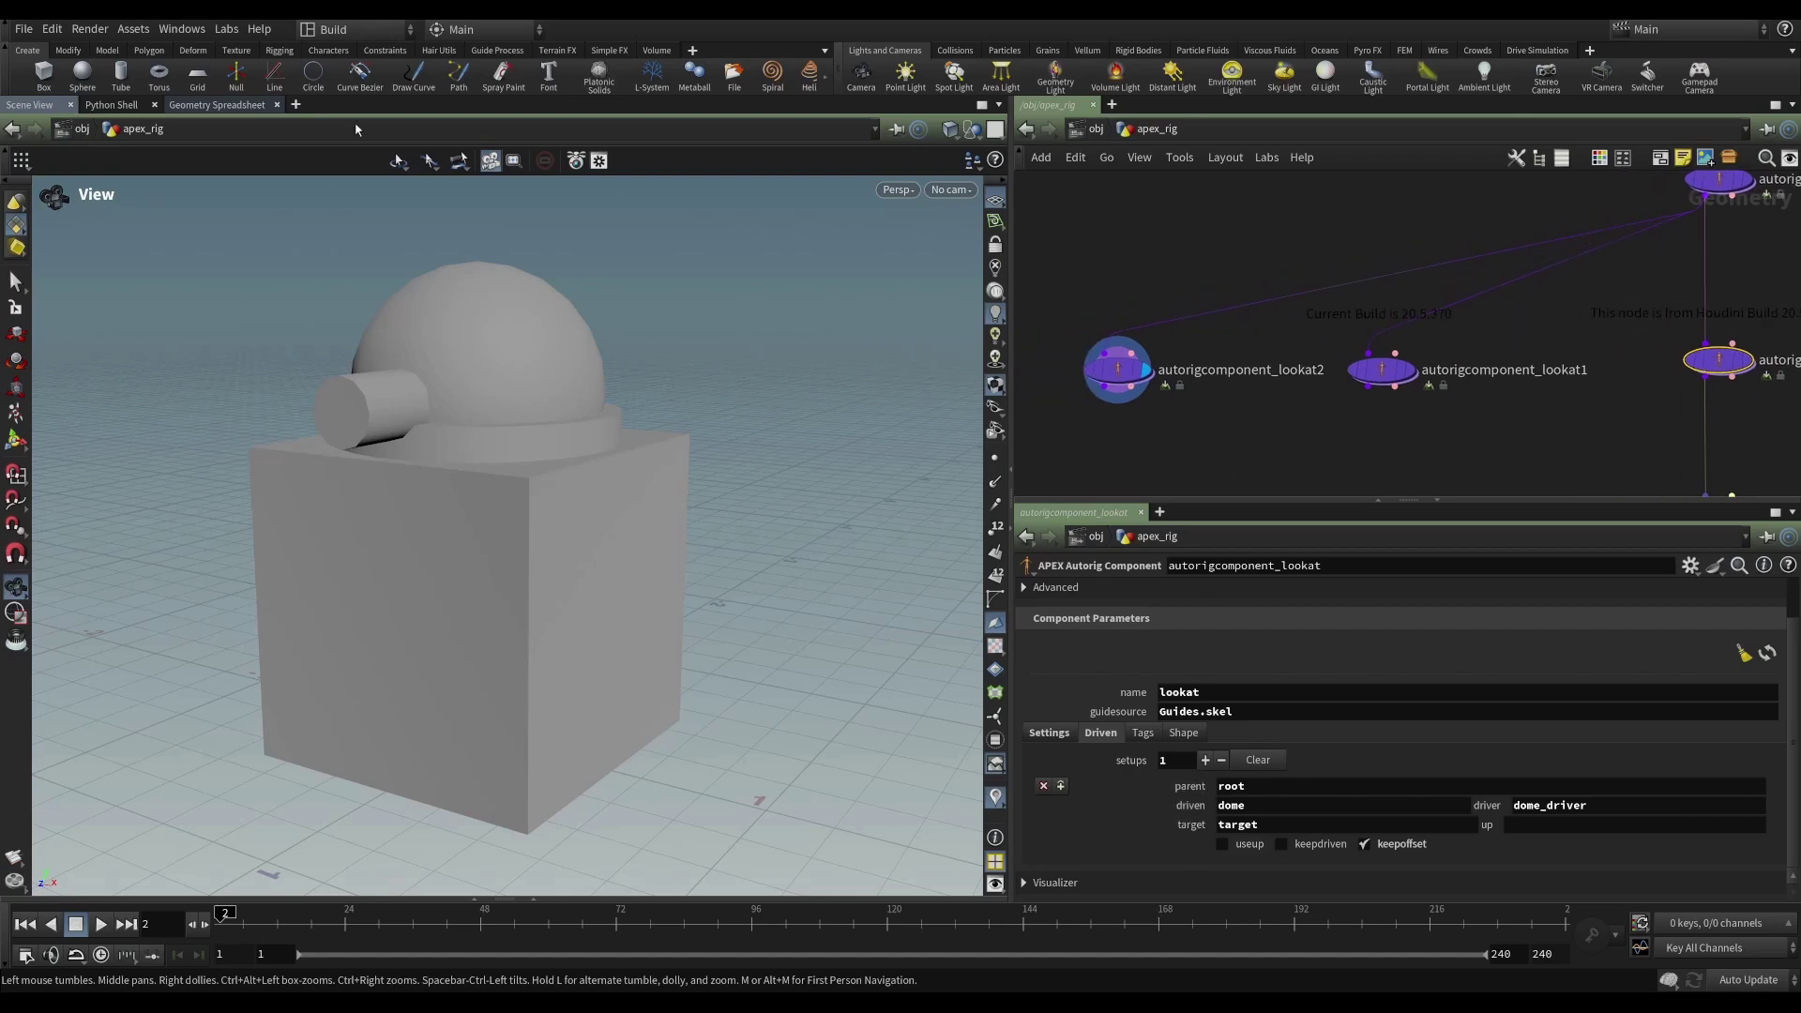
left_click(1116, 368)
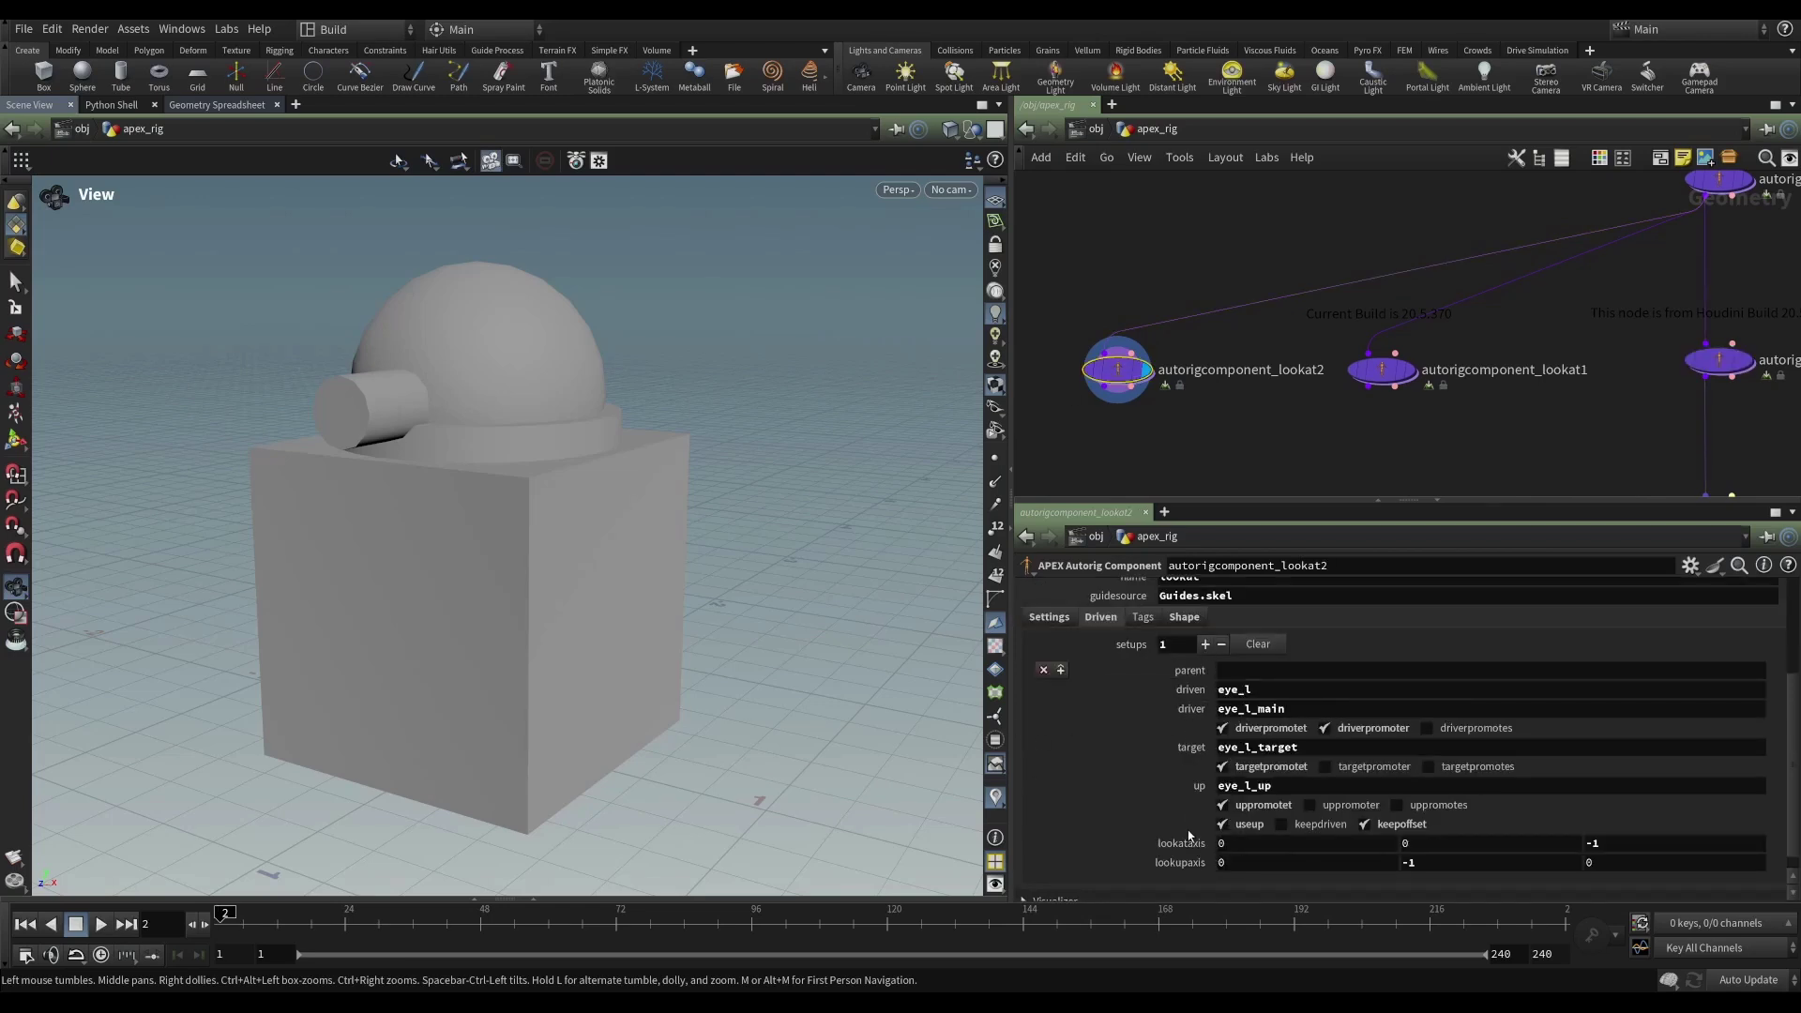
Step: Update the component parameters of the autorigcomponent_lookat1 node from its source without clearing them first
left_click(1382, 369)
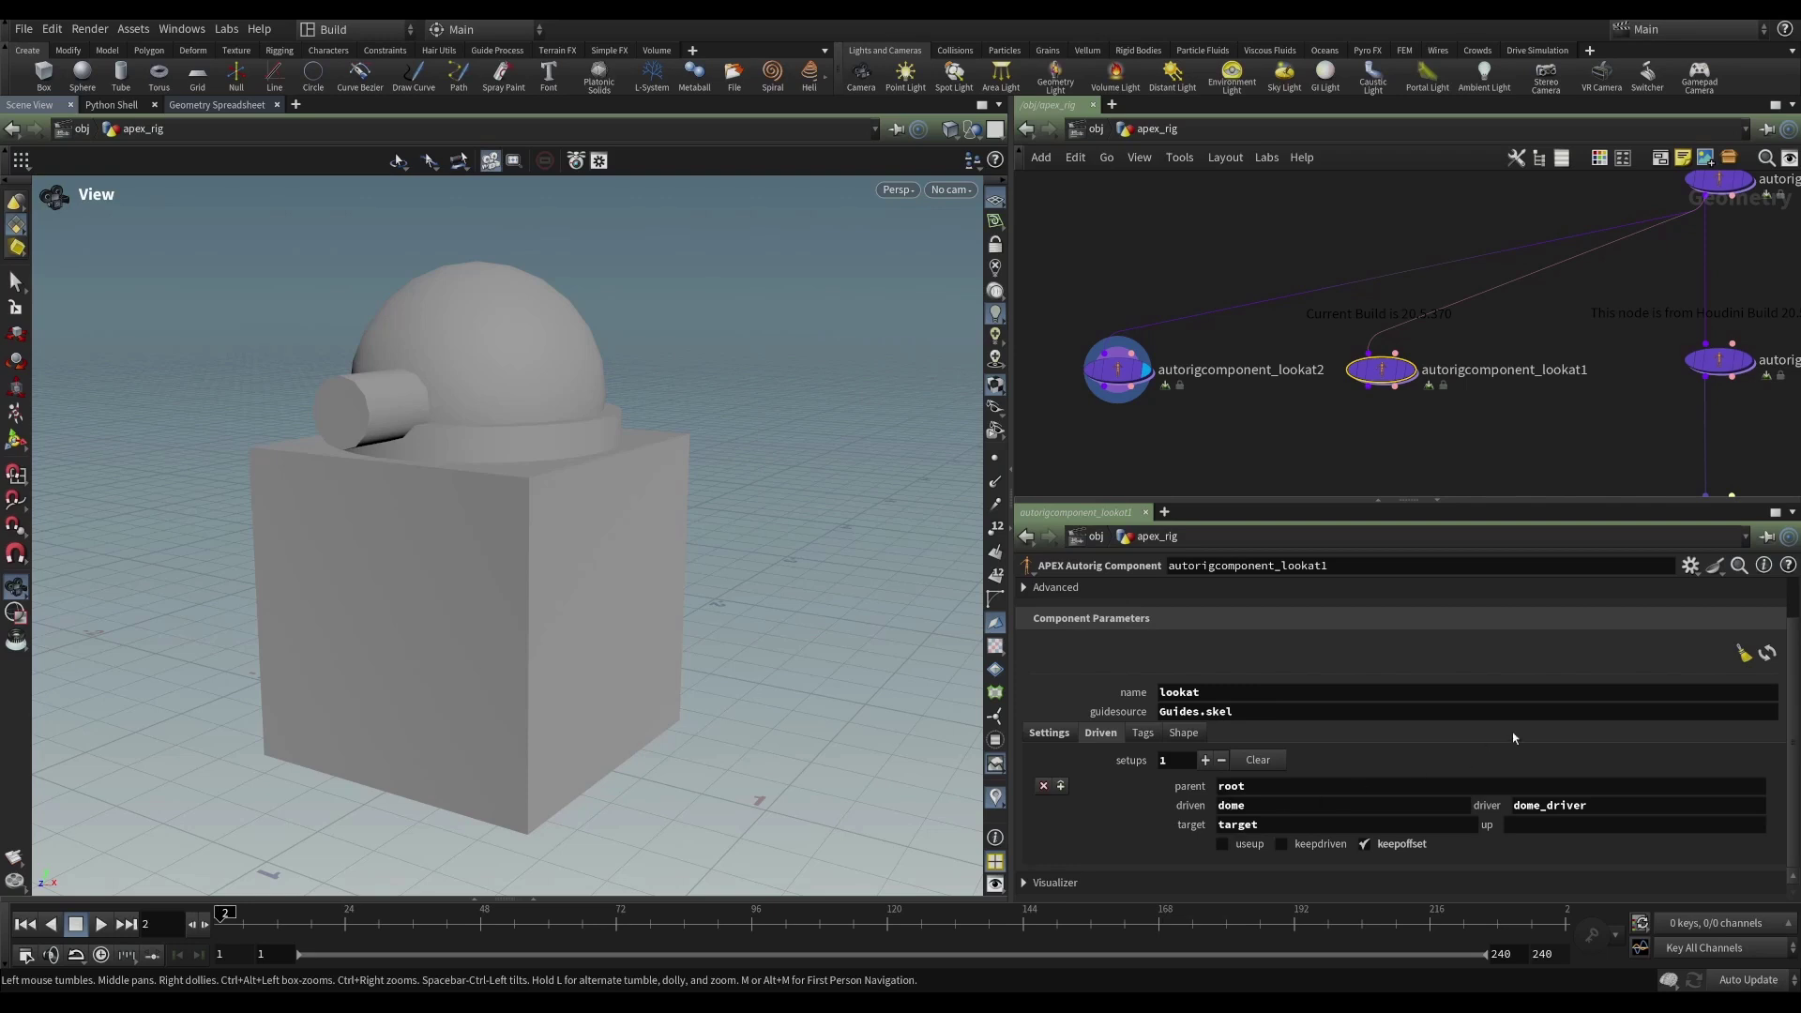
left_click(1769, 655)
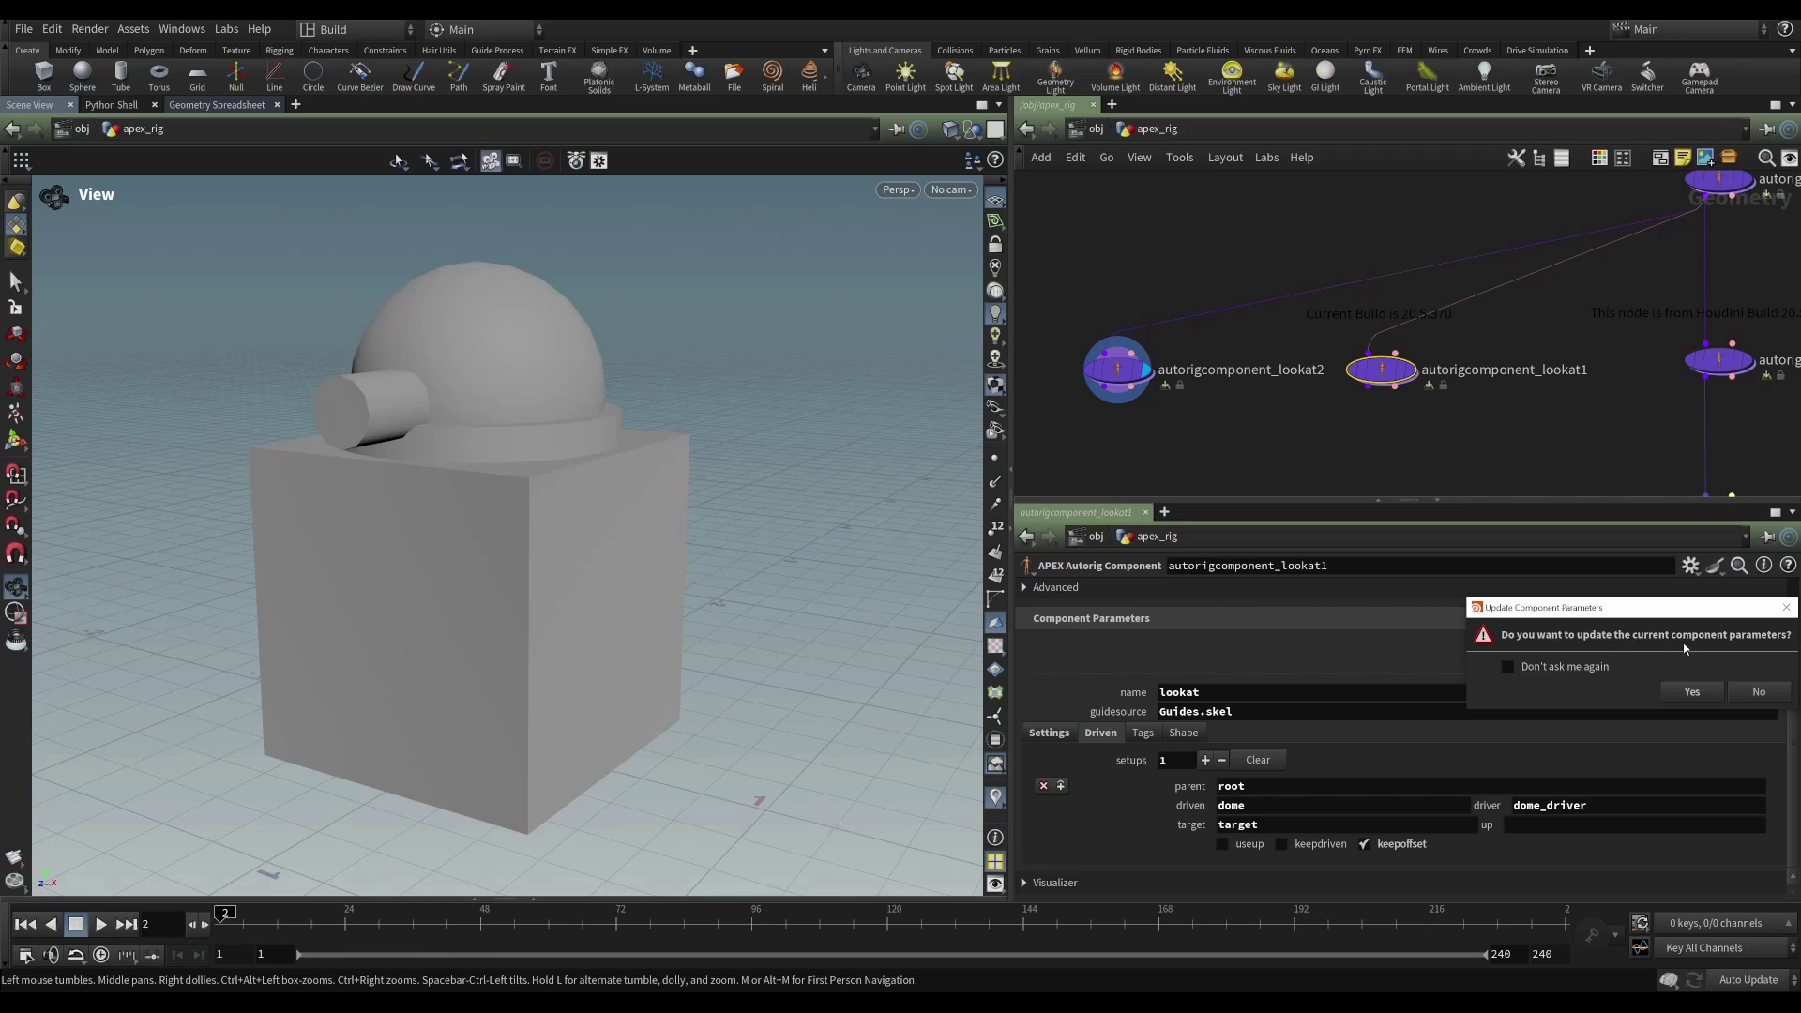
left_click(1680, 693)
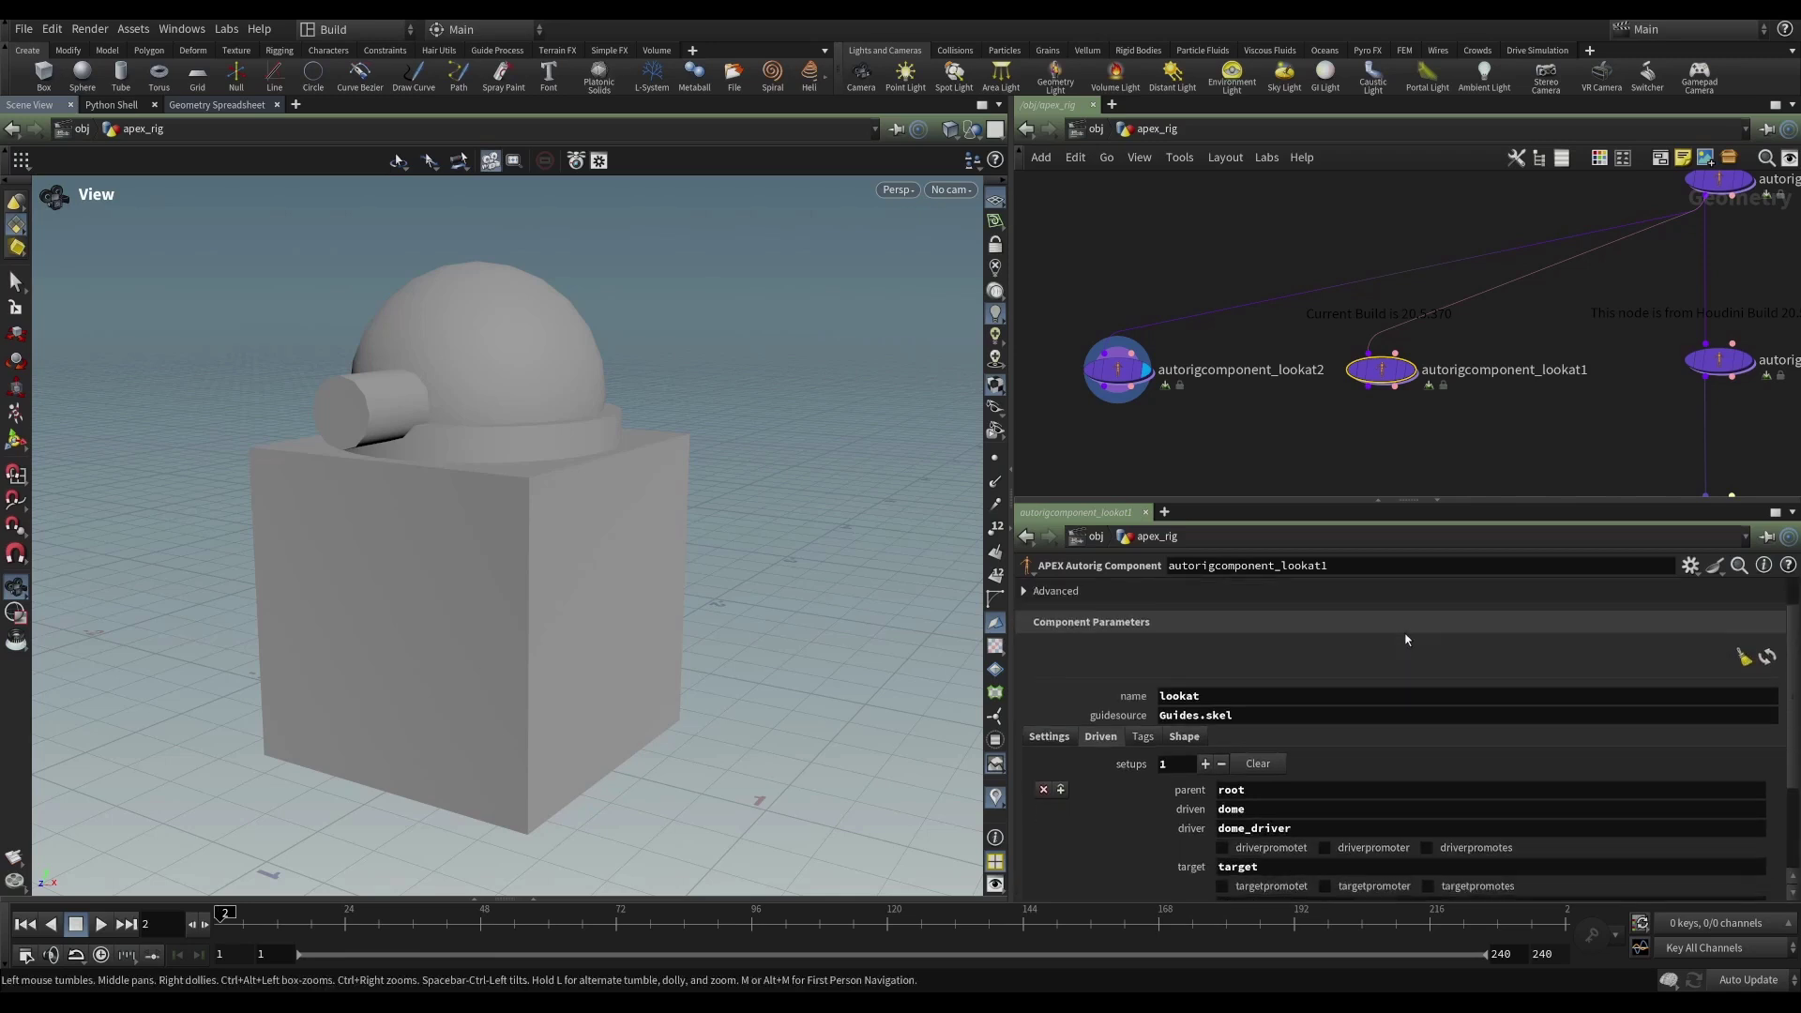
Step: Examine the updated driven setup of autorigcomponent_lookat1, including its parent, driven, driver and target entries, promote options, and lookataxis and lookupaxis values
scroll(1405, 639, "down", 3)
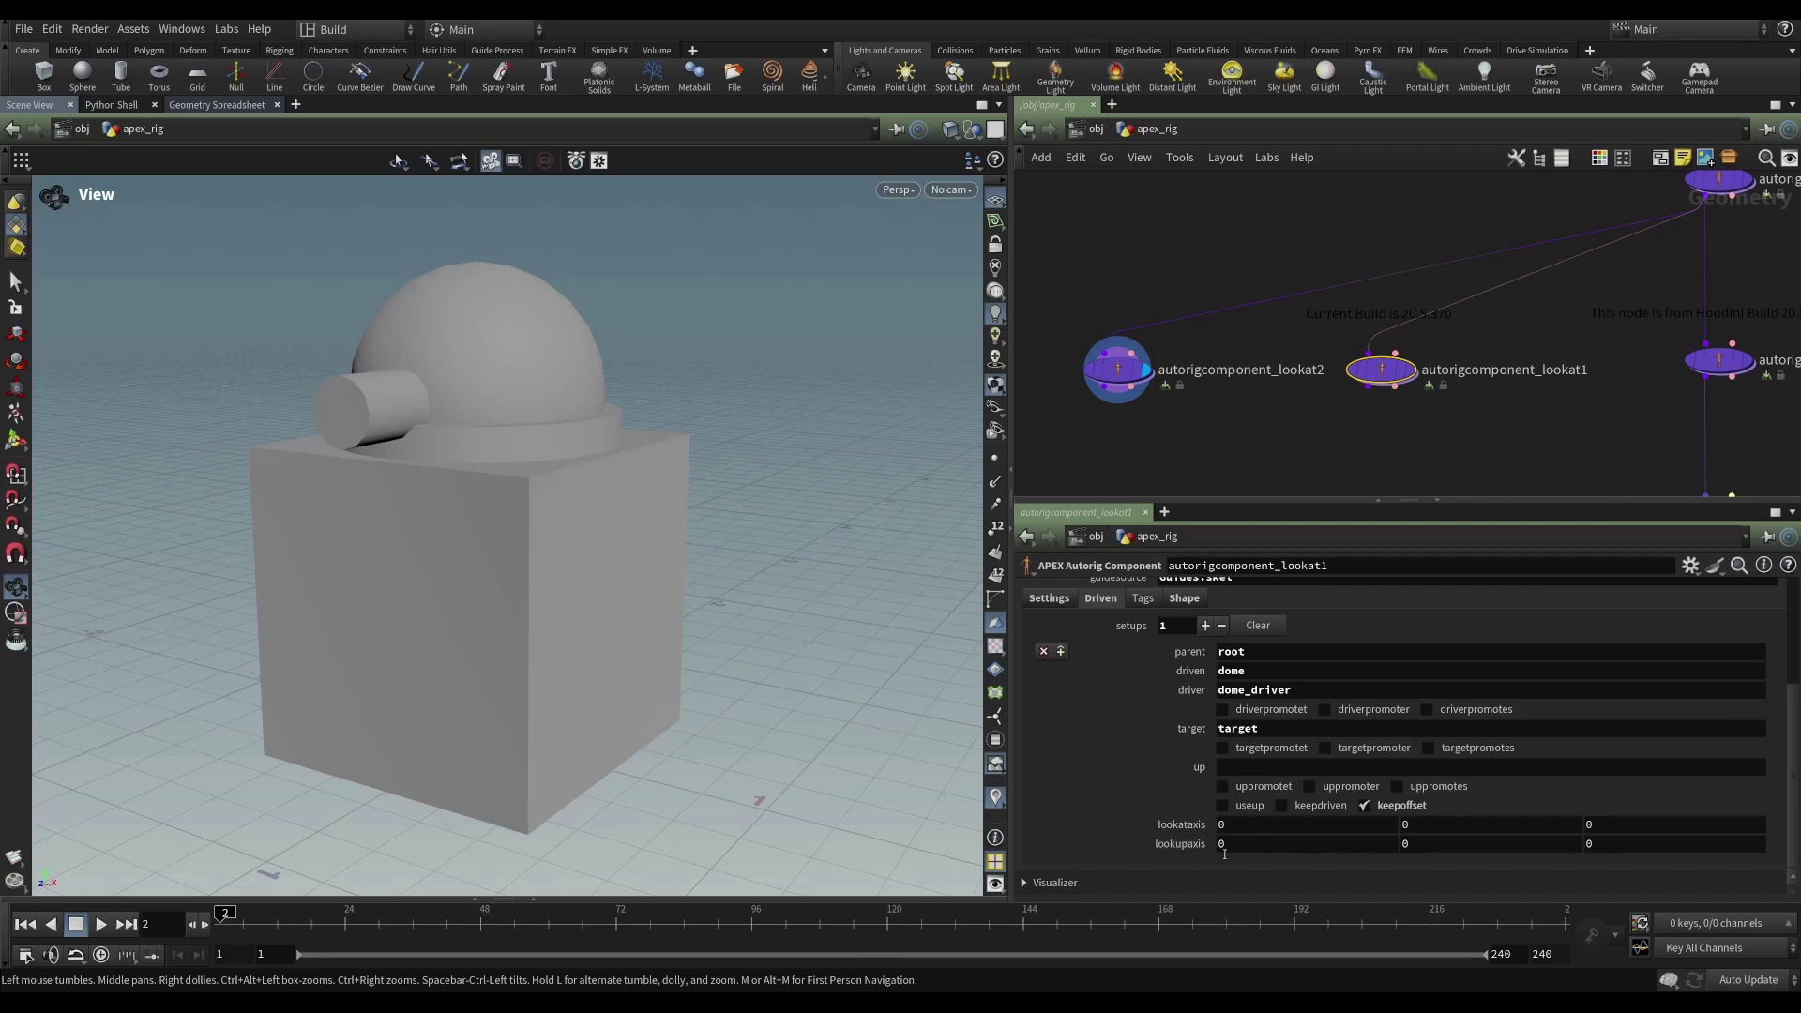
scroll(1157, 800, "up", 3)
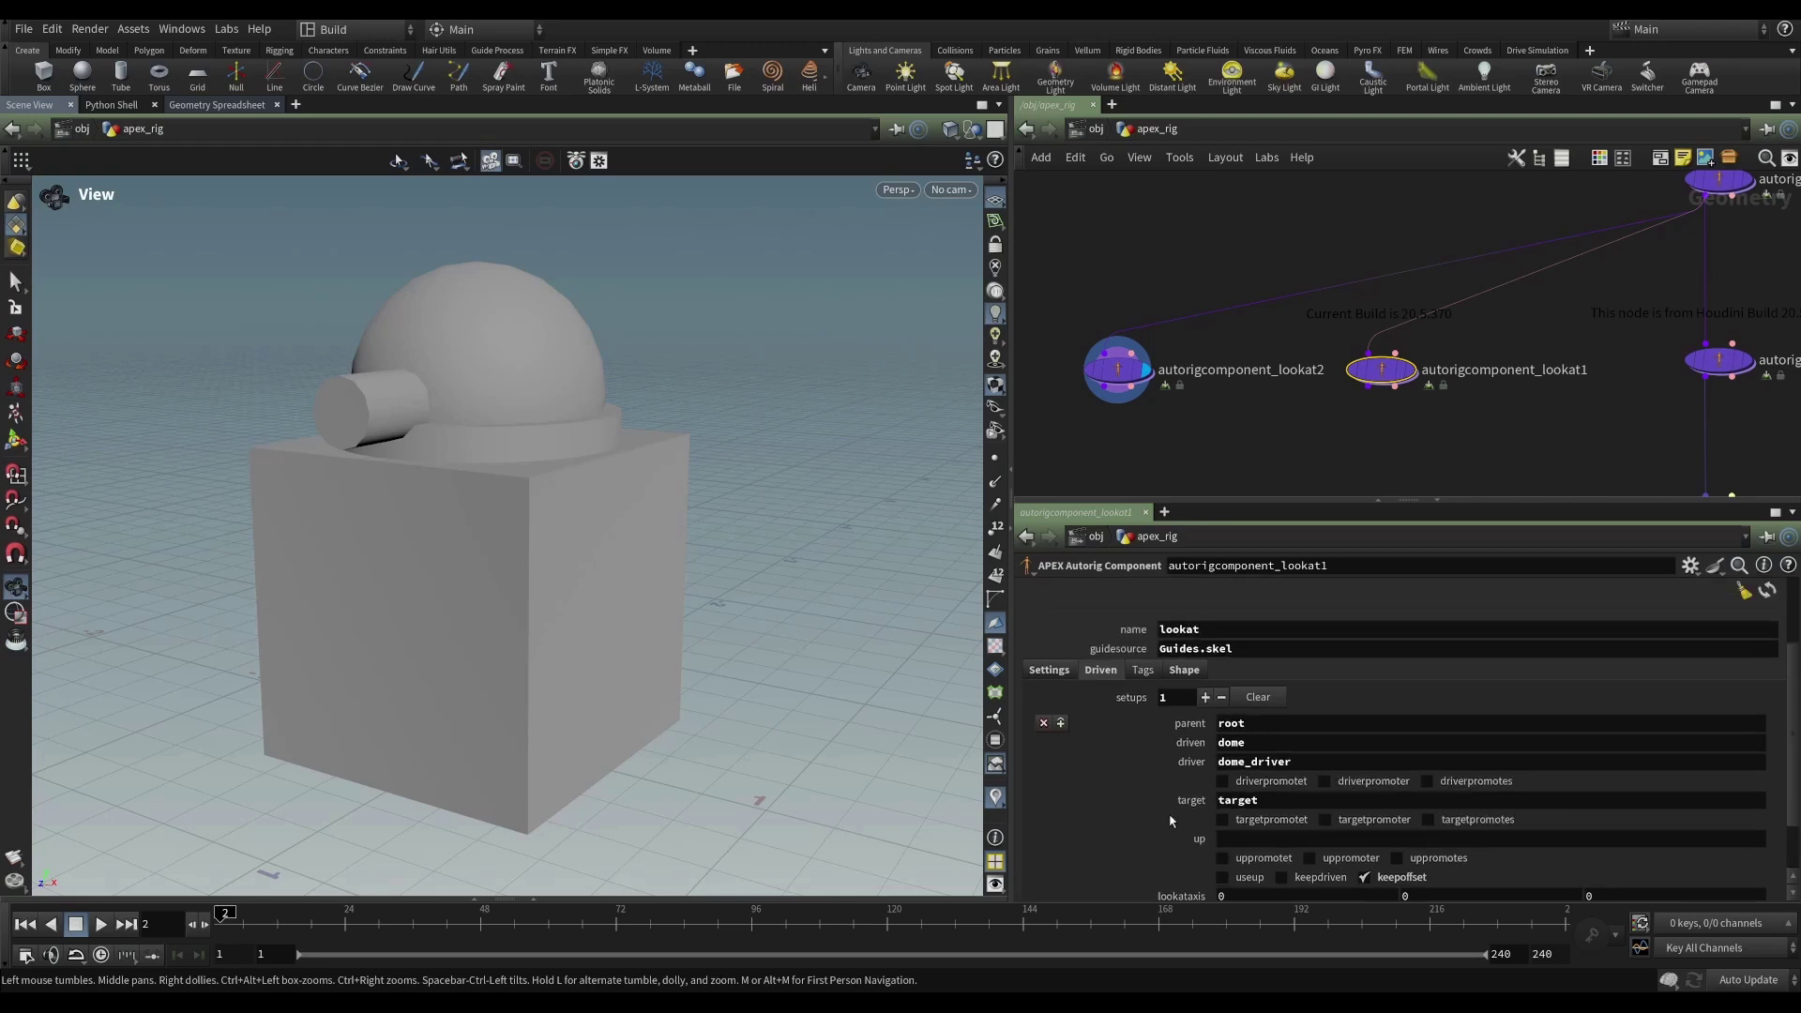
scroll(1157, 802, "down", 3)
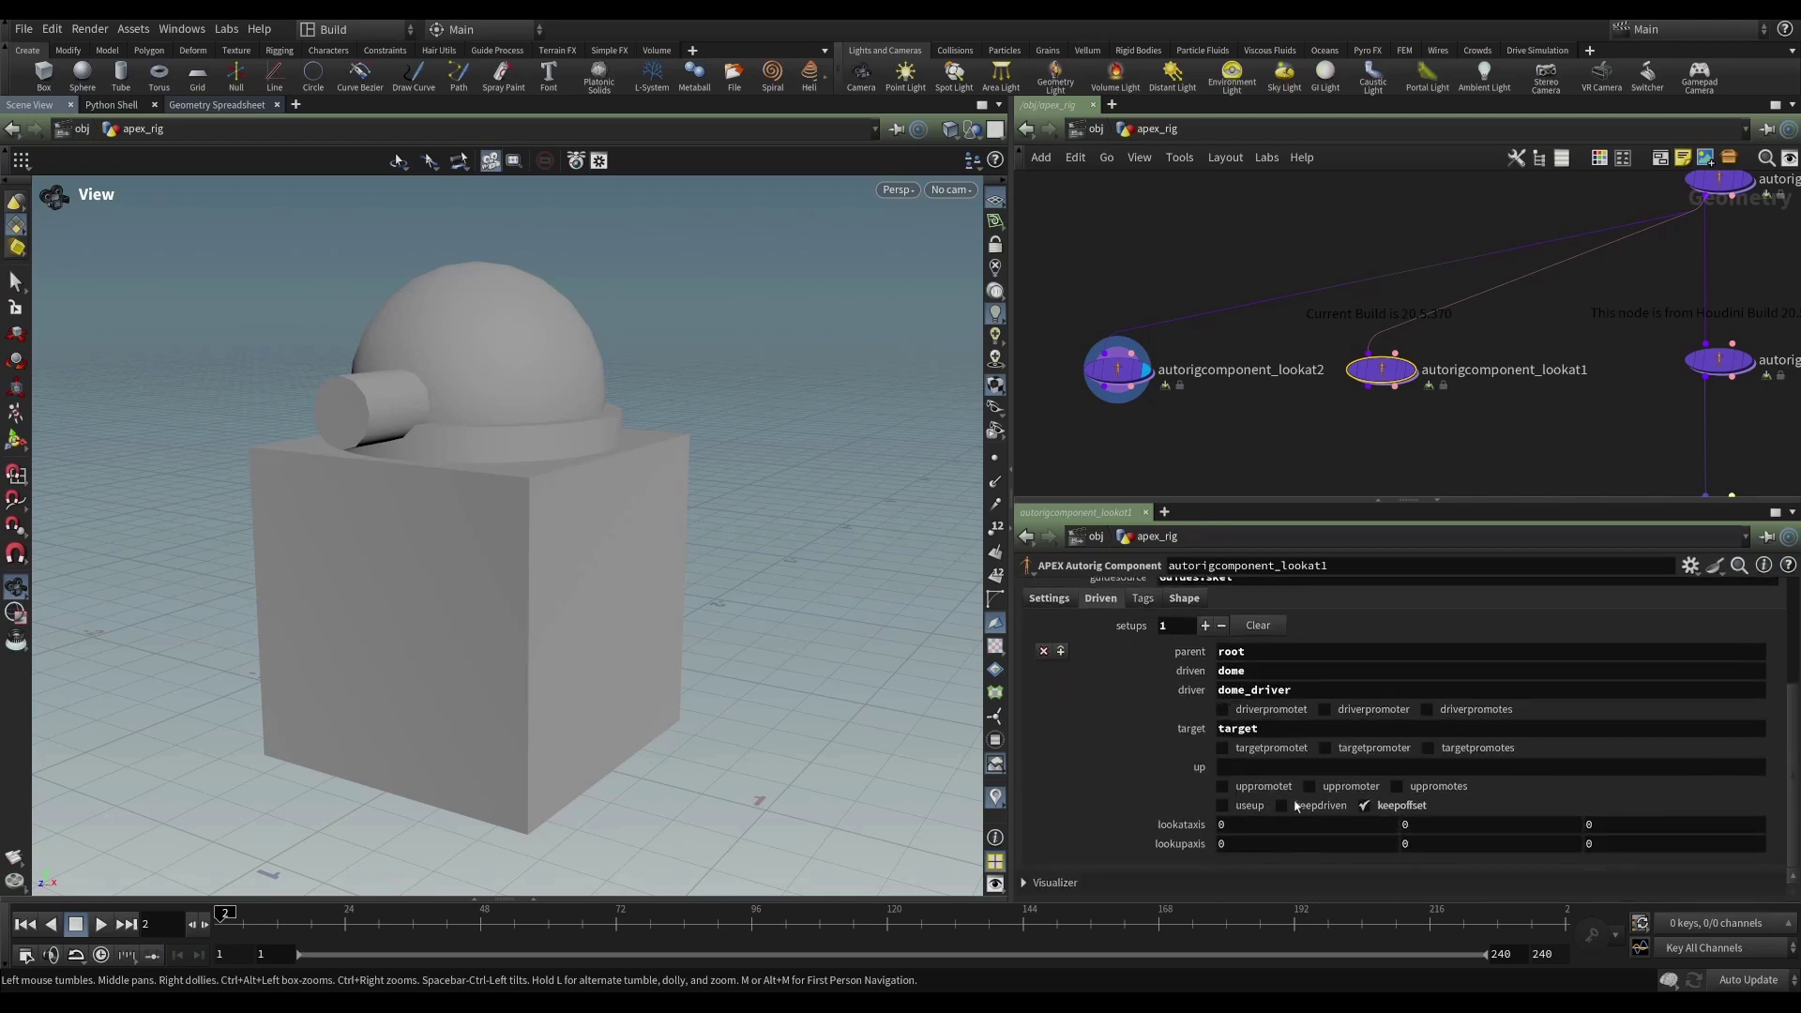
scroll(1300, 745, "up", 2)
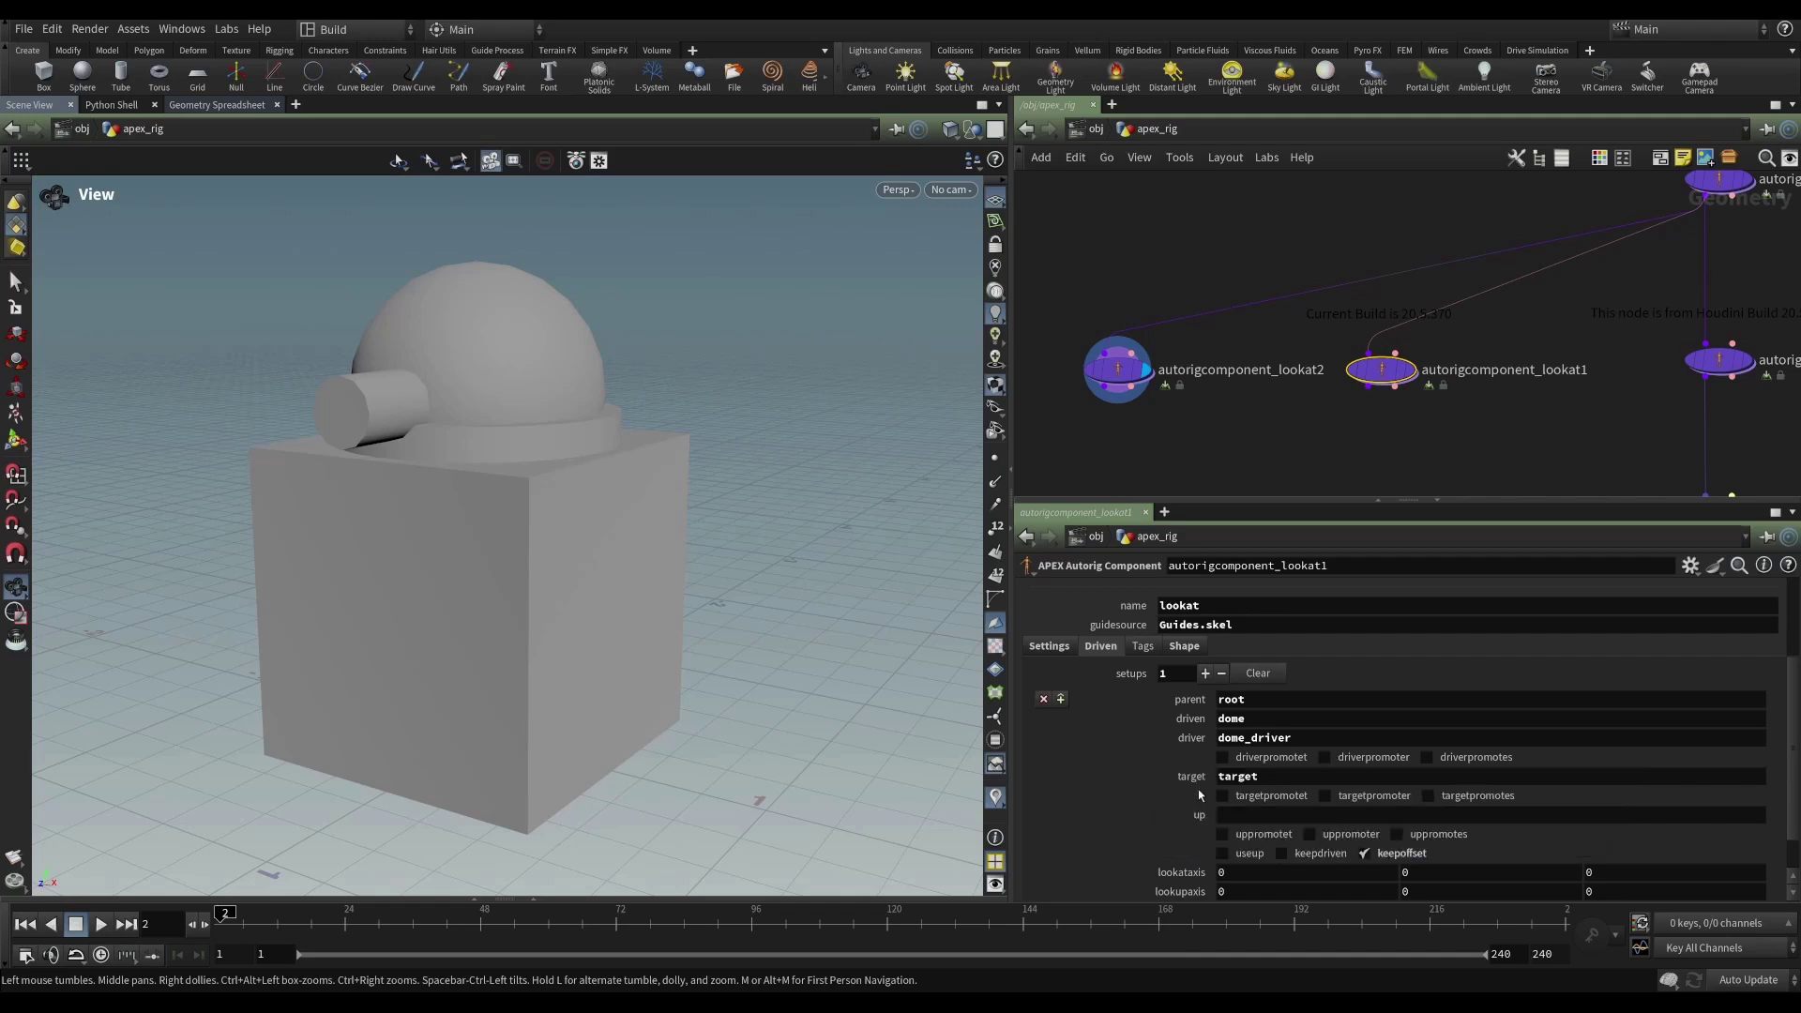
scroll(1191, 793, "up", 6)
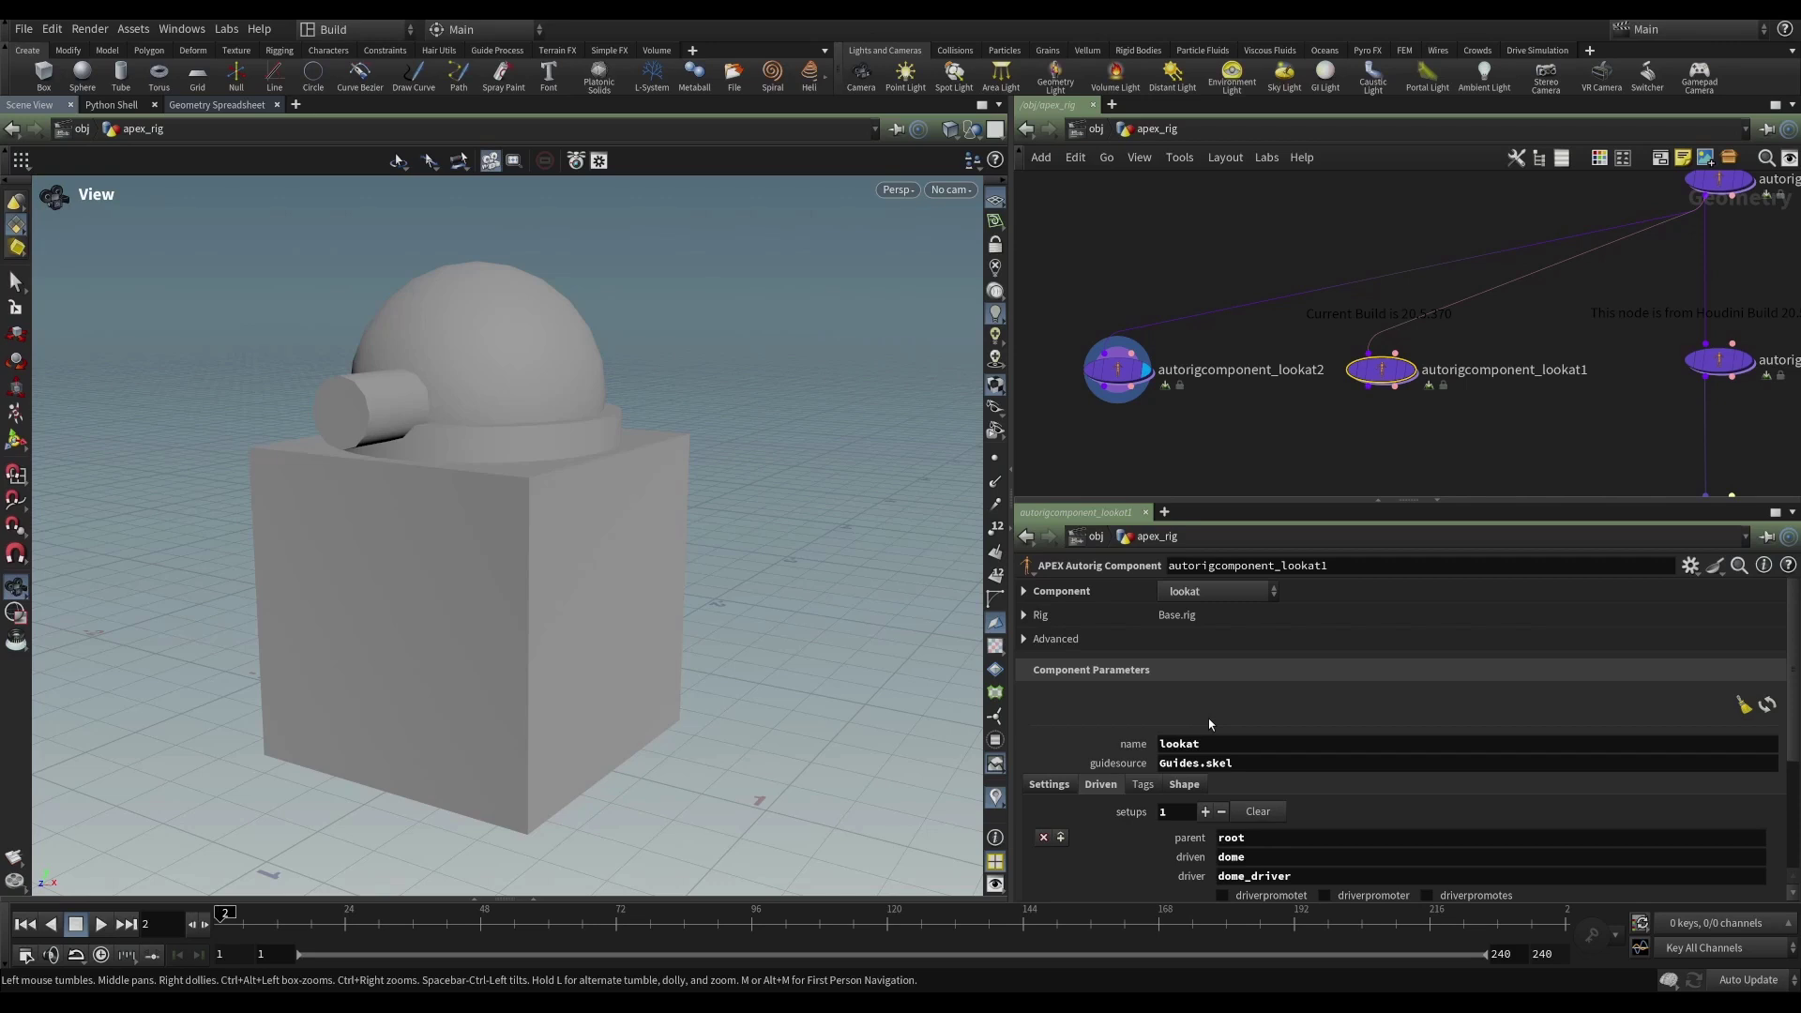
scroll(1205, 729, "down", 4)
scroll(1167, 797, "down", 4)
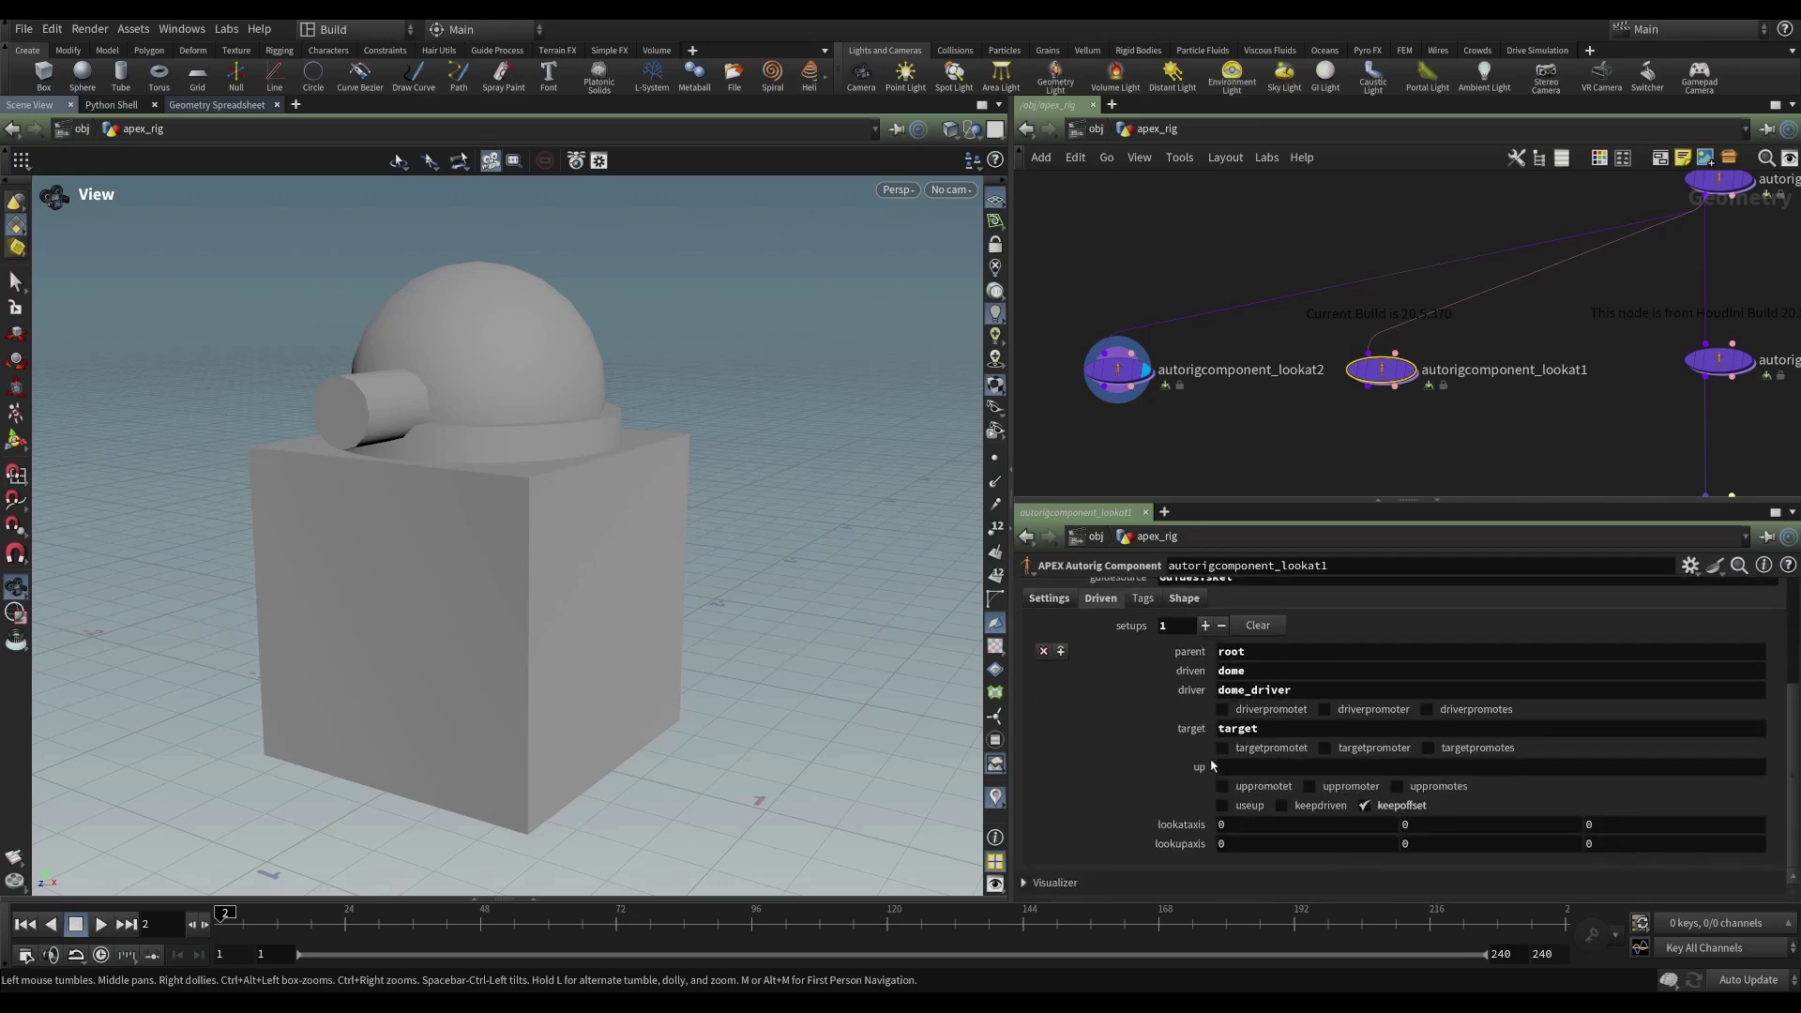
scroll(1210, 751, "up", 8)
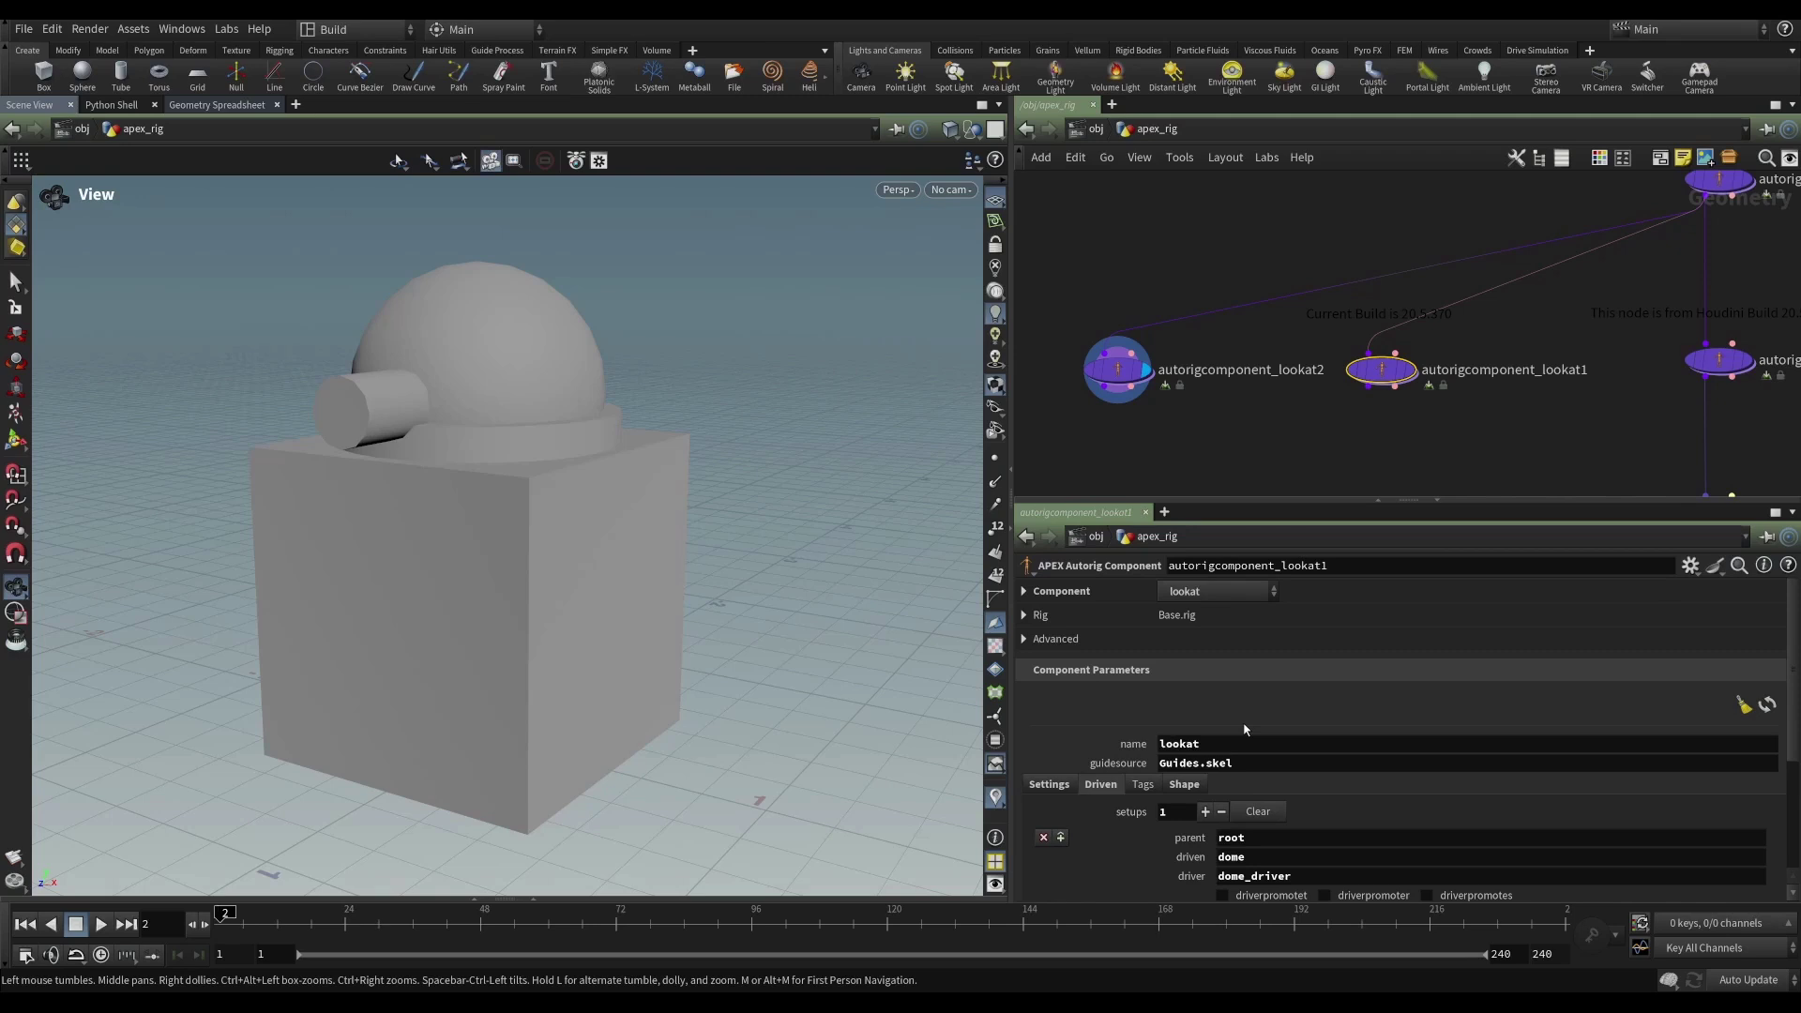
scroll(1204, 728, "down", 5)
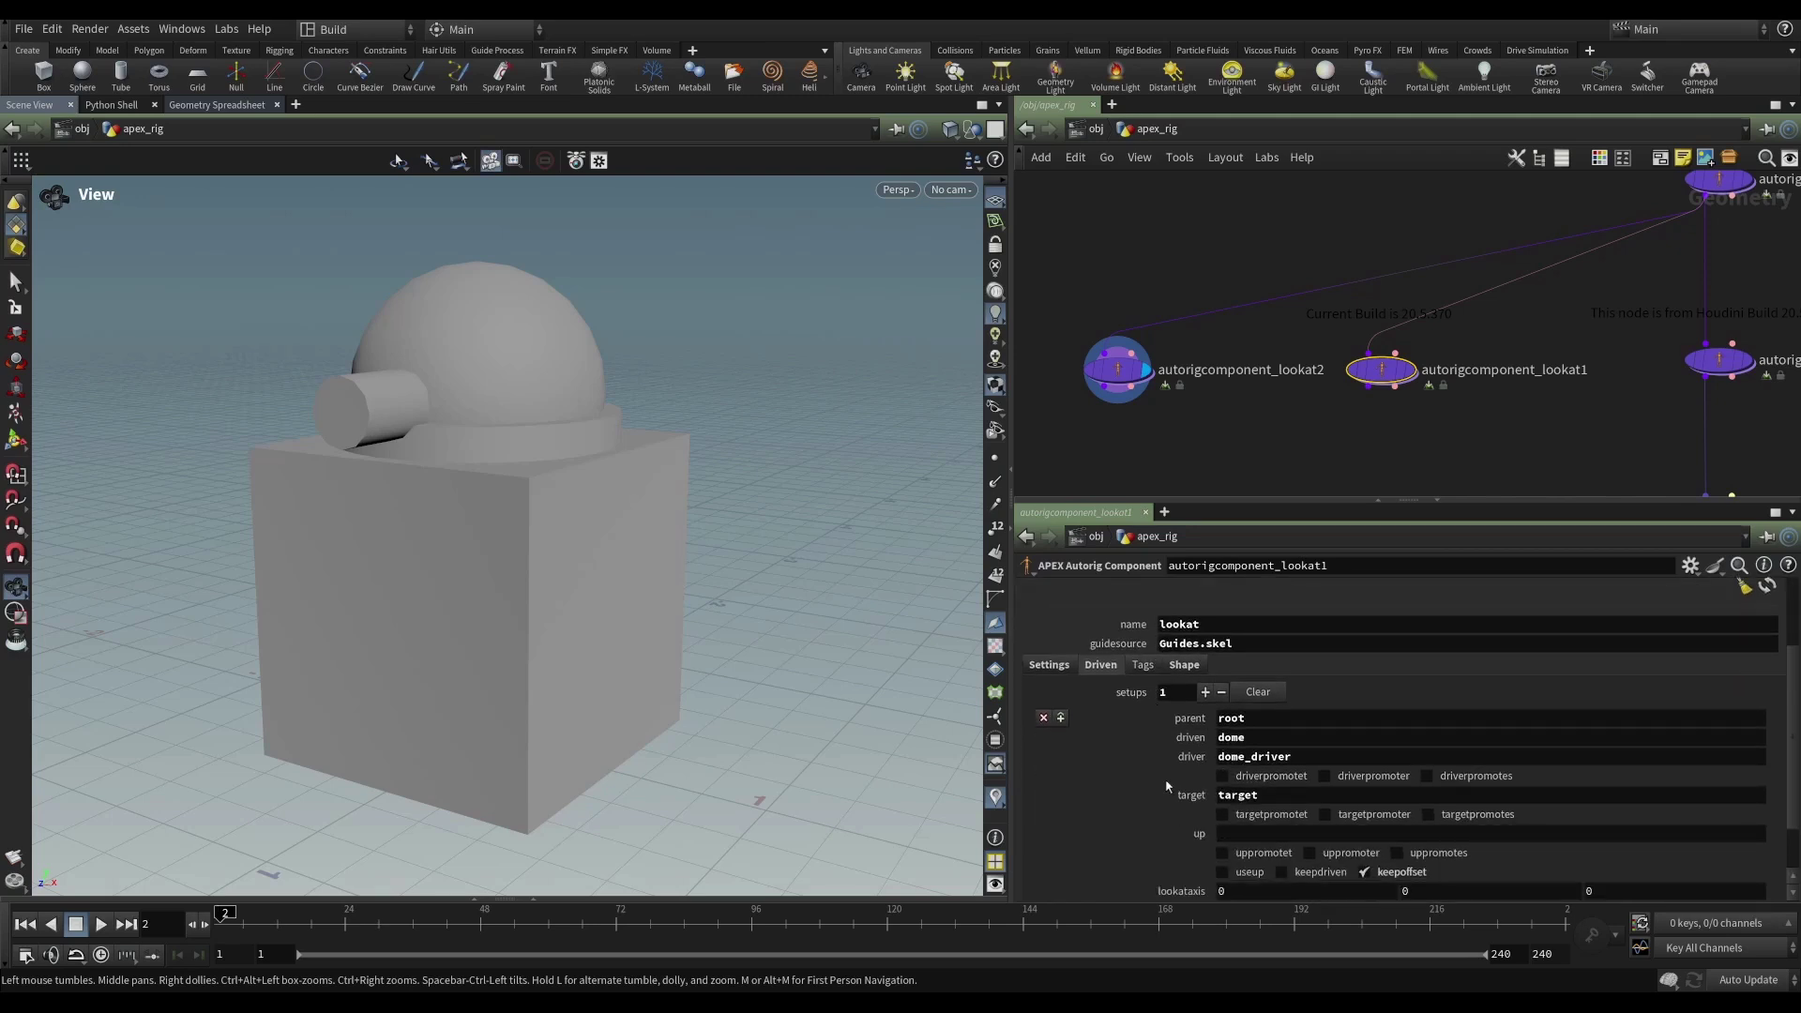
scroll(1265, 747, "down", 3)
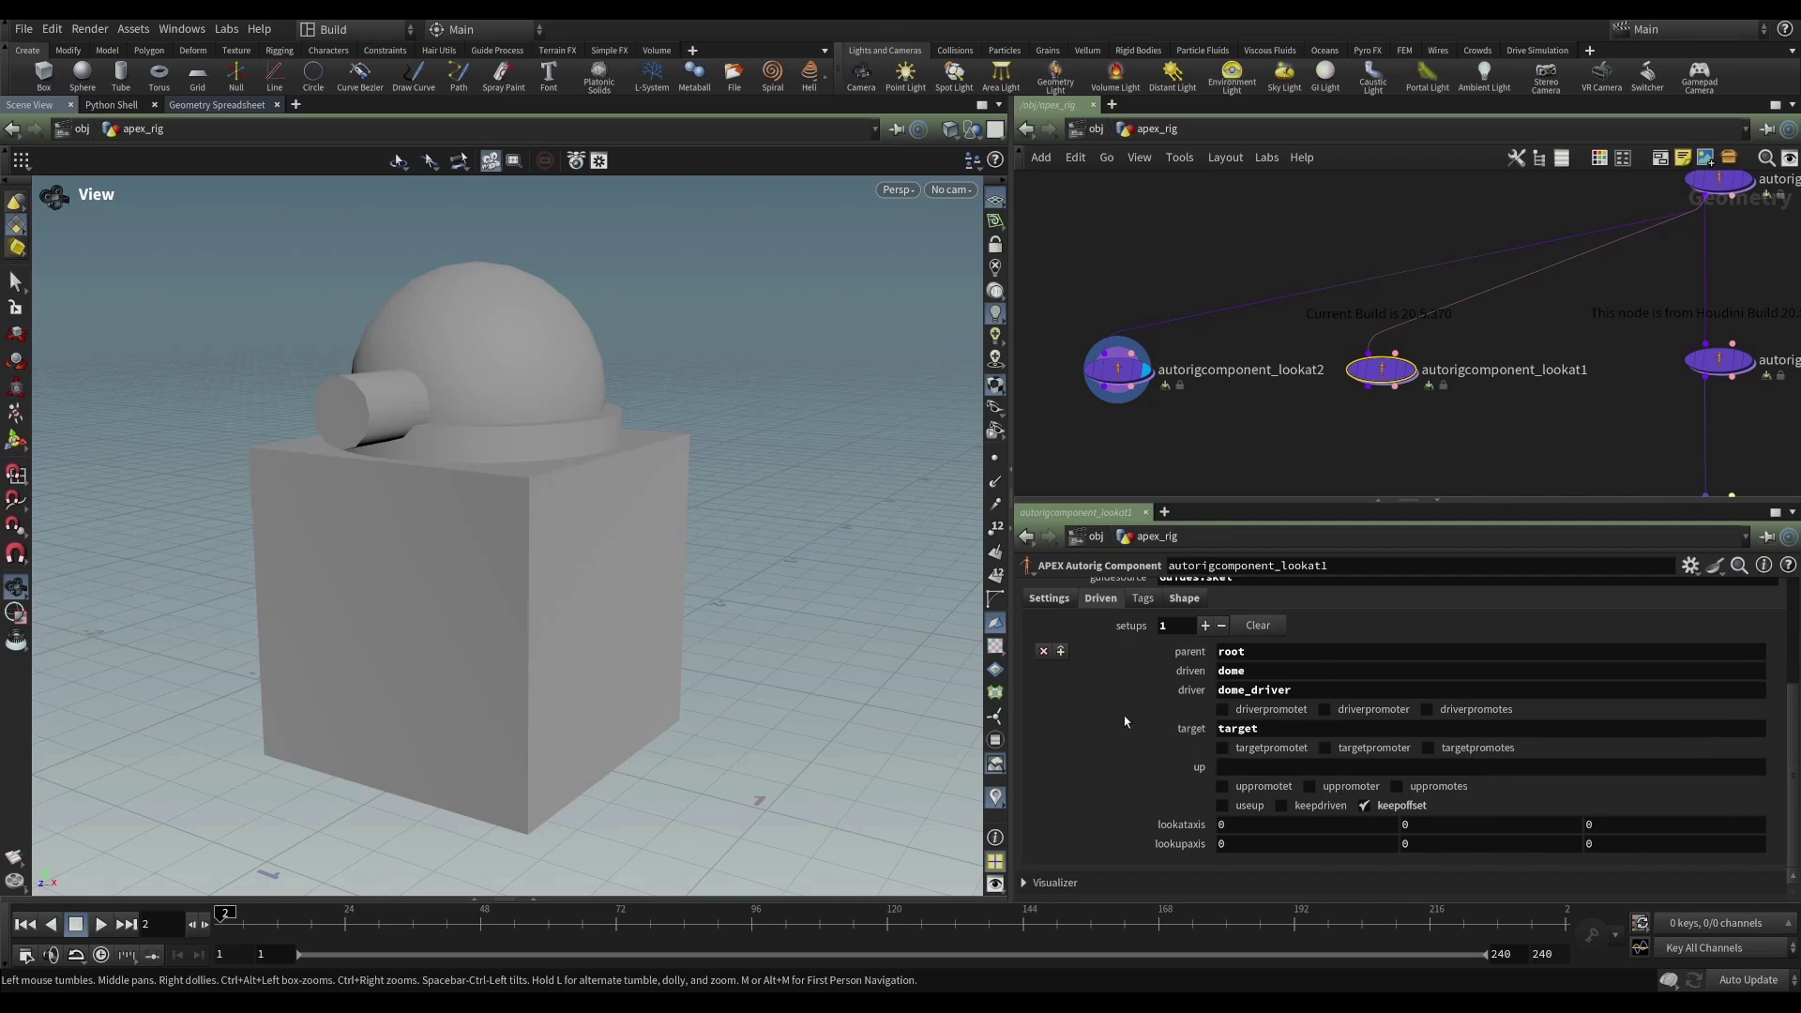
scroll(1188, 804, "up", 8)
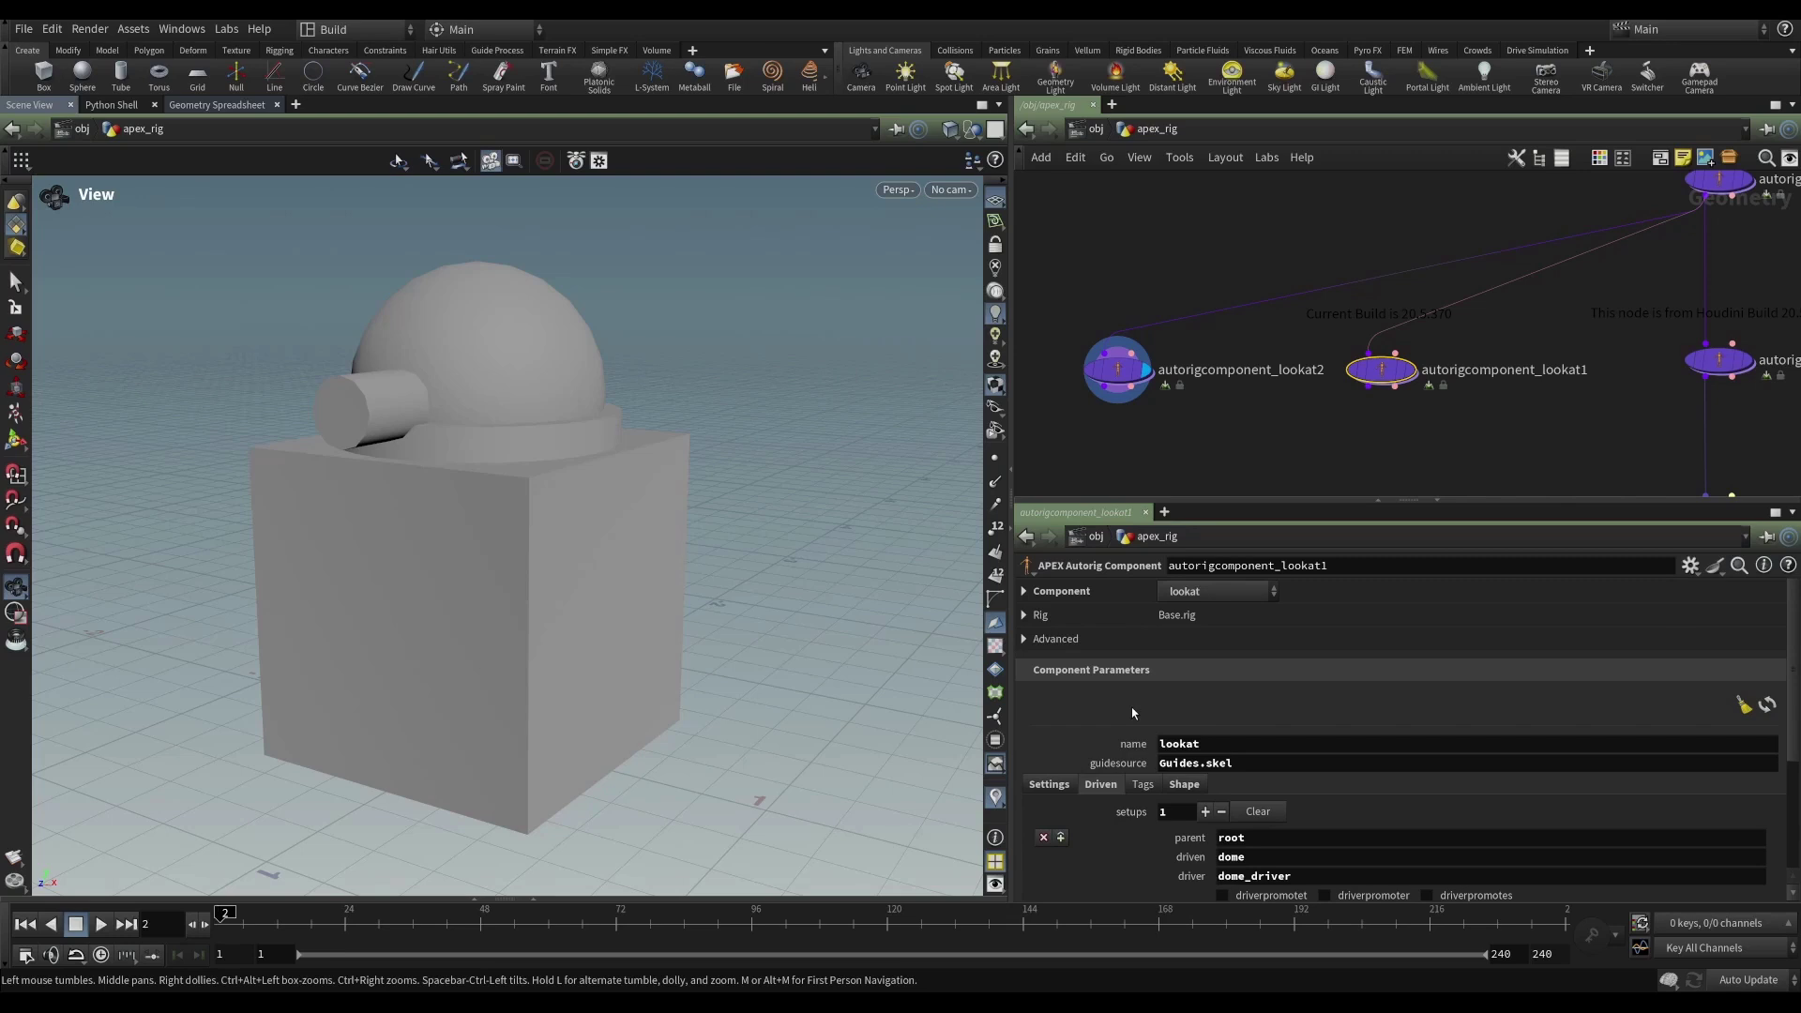
scroll(1146, 711, "down", 5)
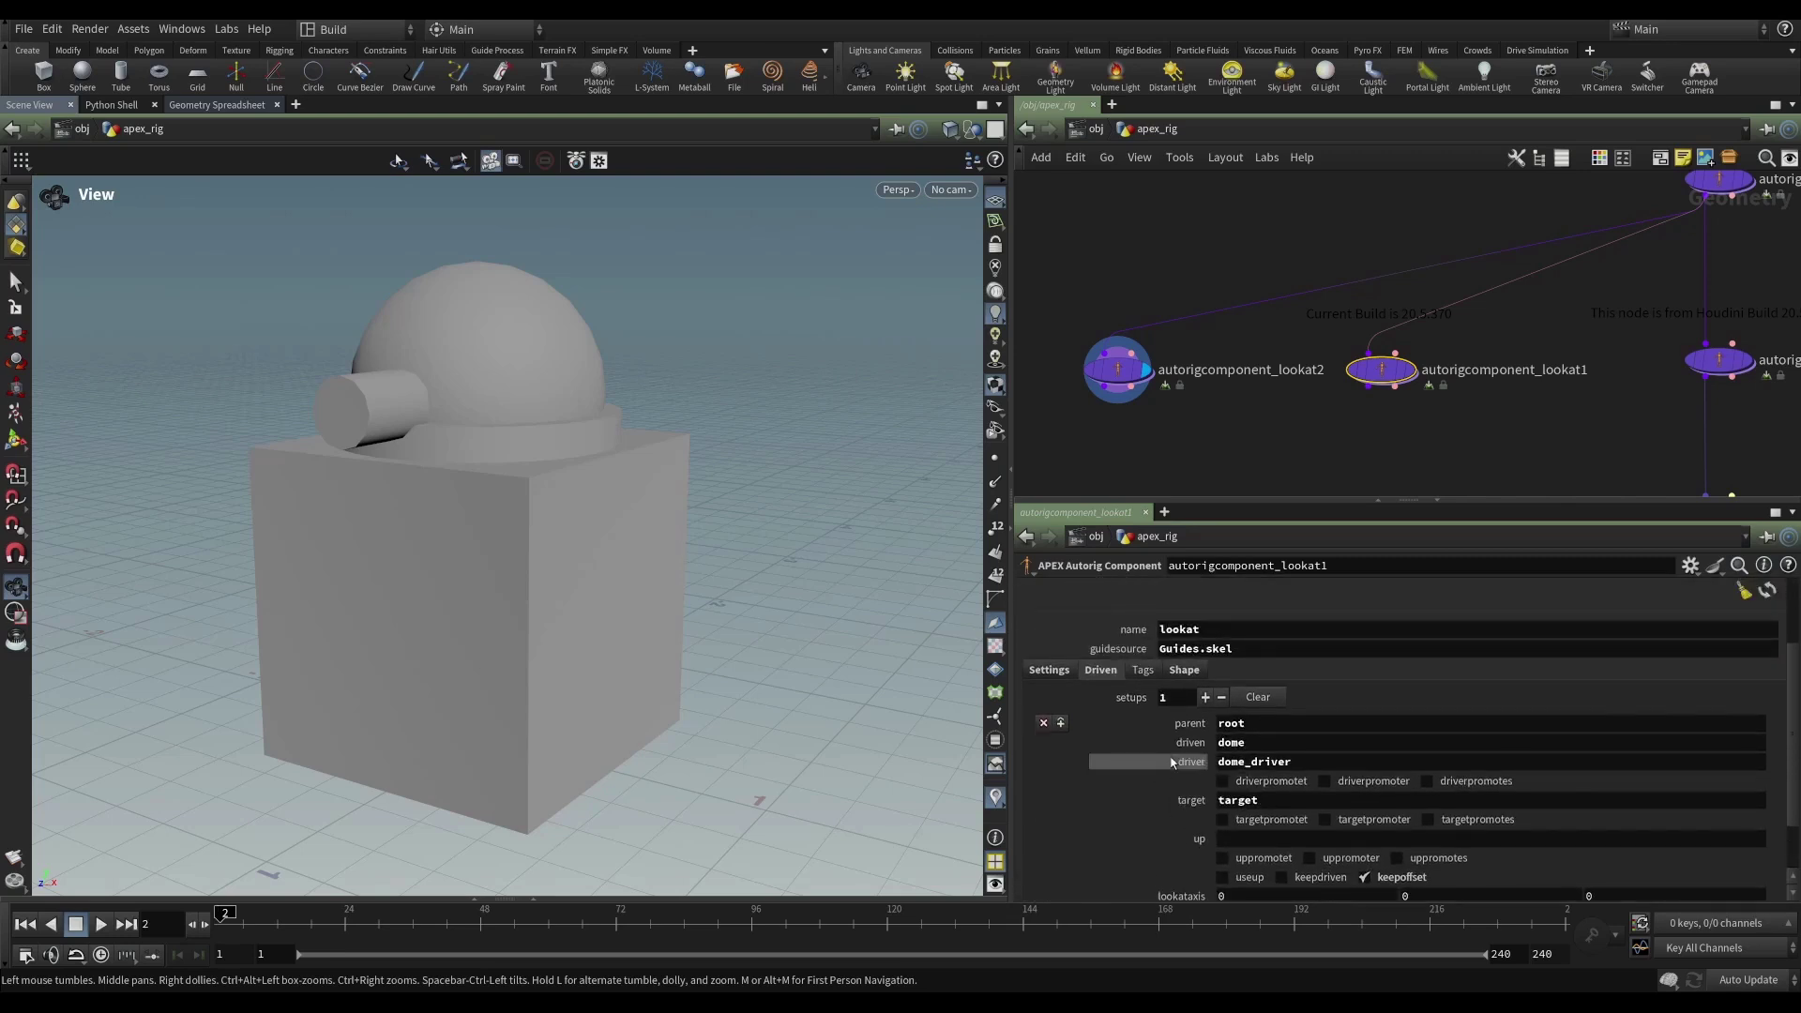
scroll(1171, 762, "up", 1)
scroll(1169, 757, "up", 4)
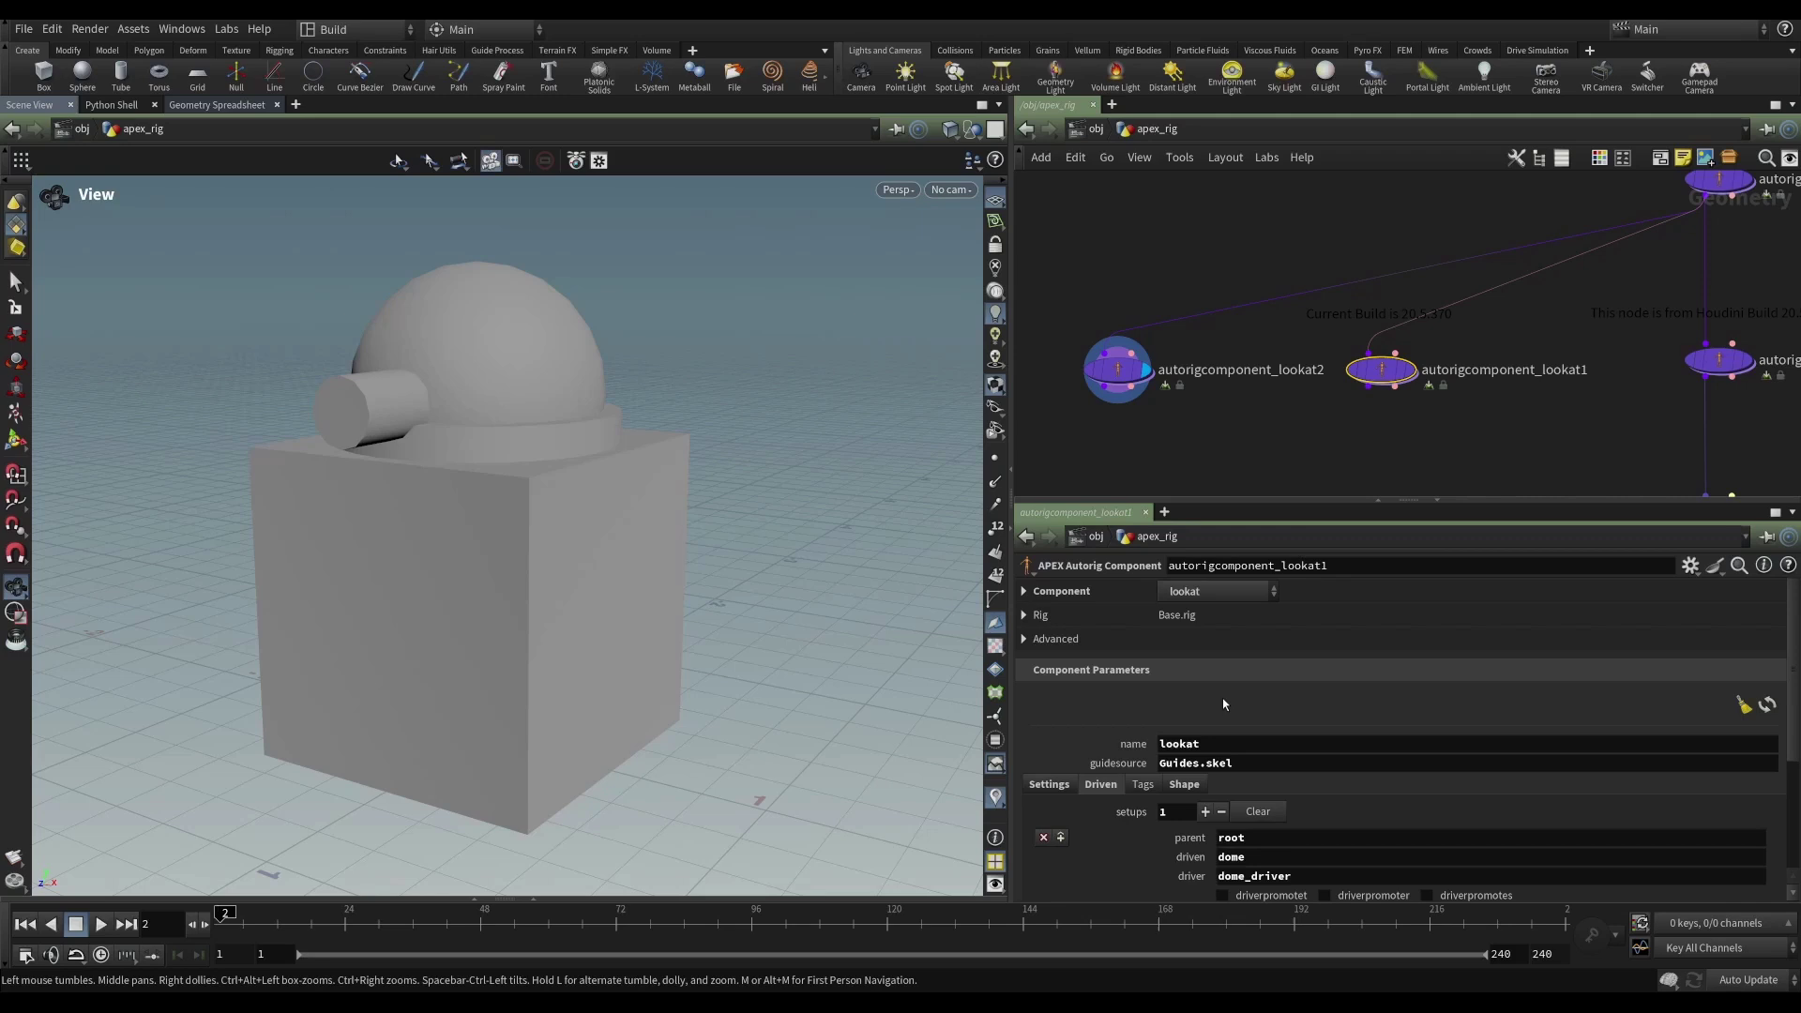
scroll(1337, 702, "down", 3)
scroll(1342, 708, "up", 3)
scroll(1348, 720, "down", 3)
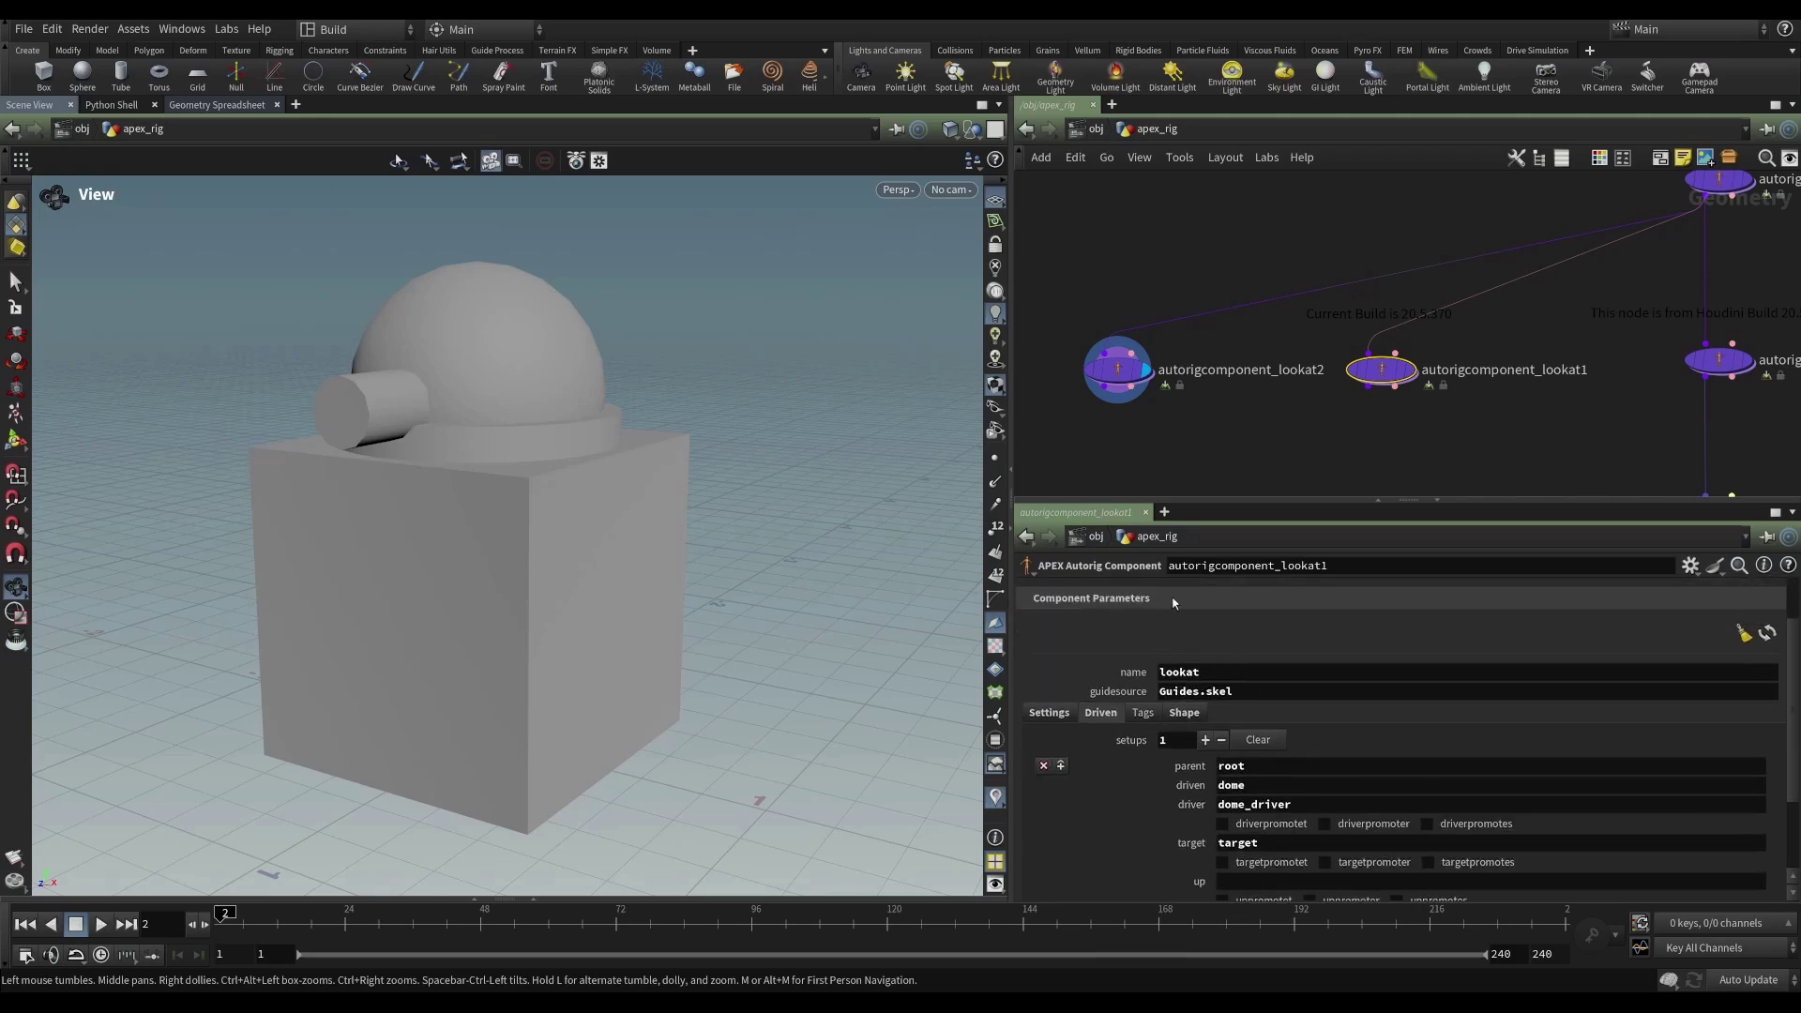
scroll(1423, 718, "down", 1)
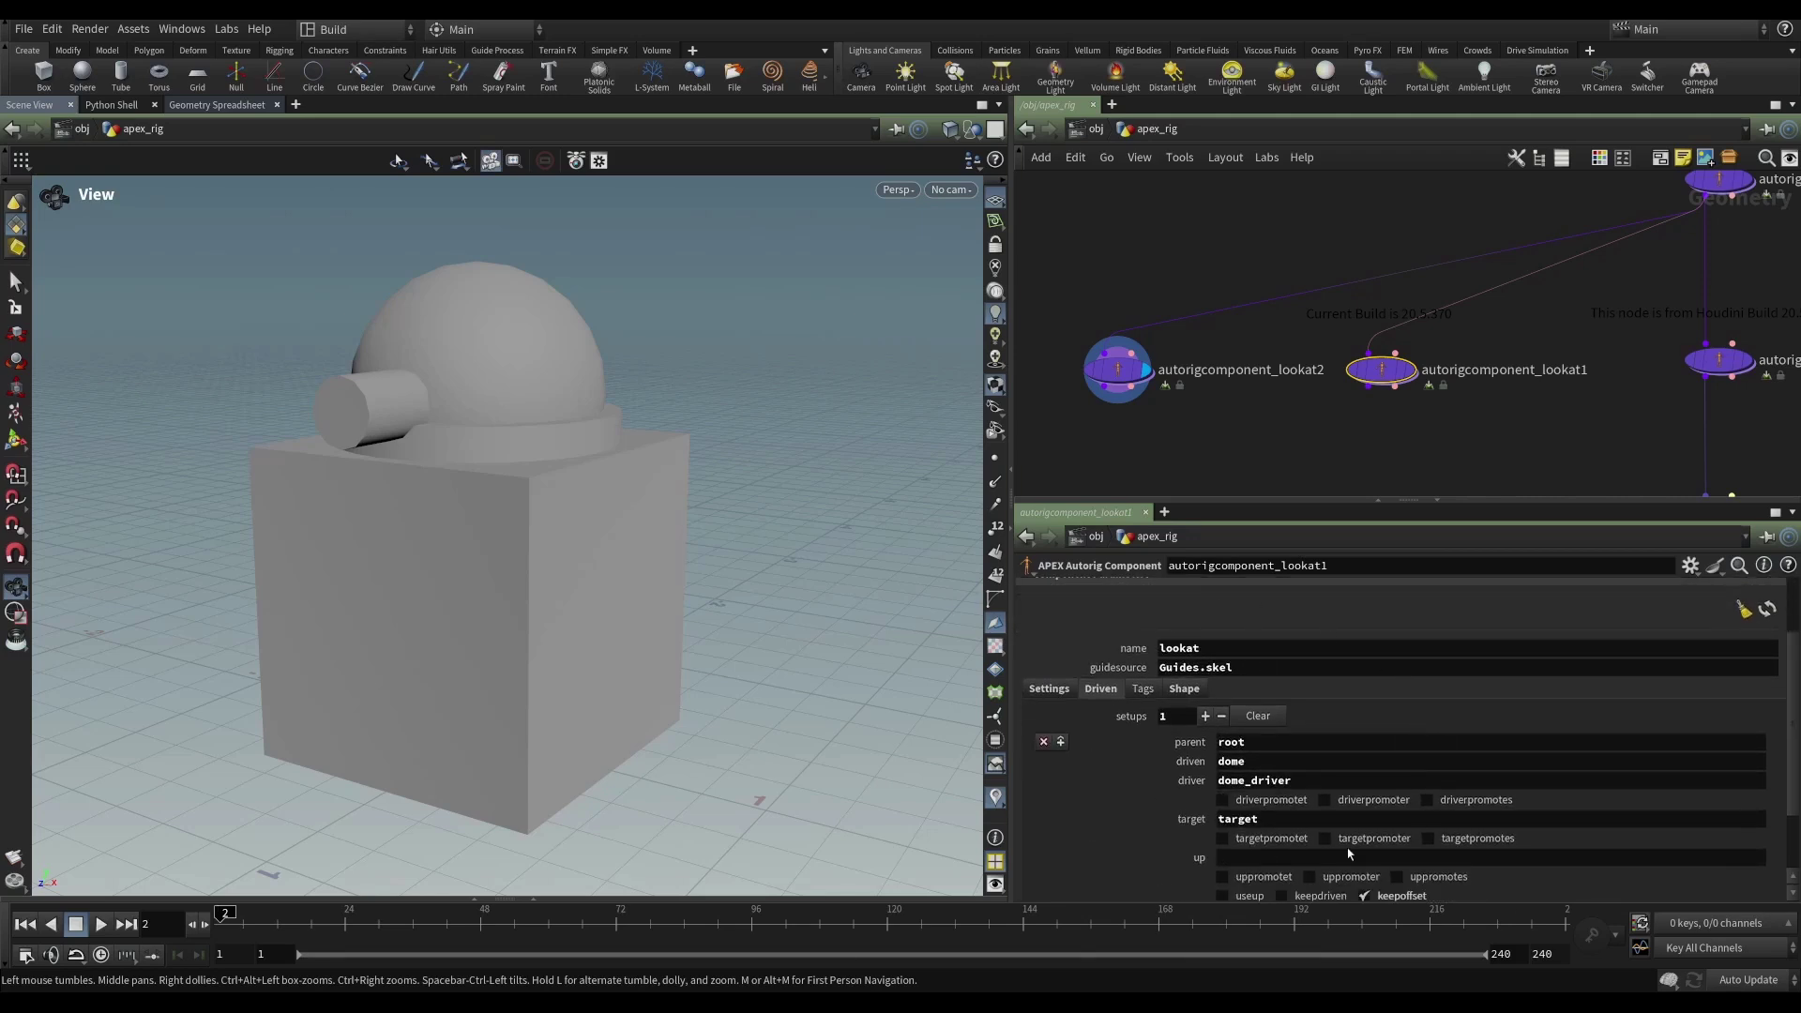